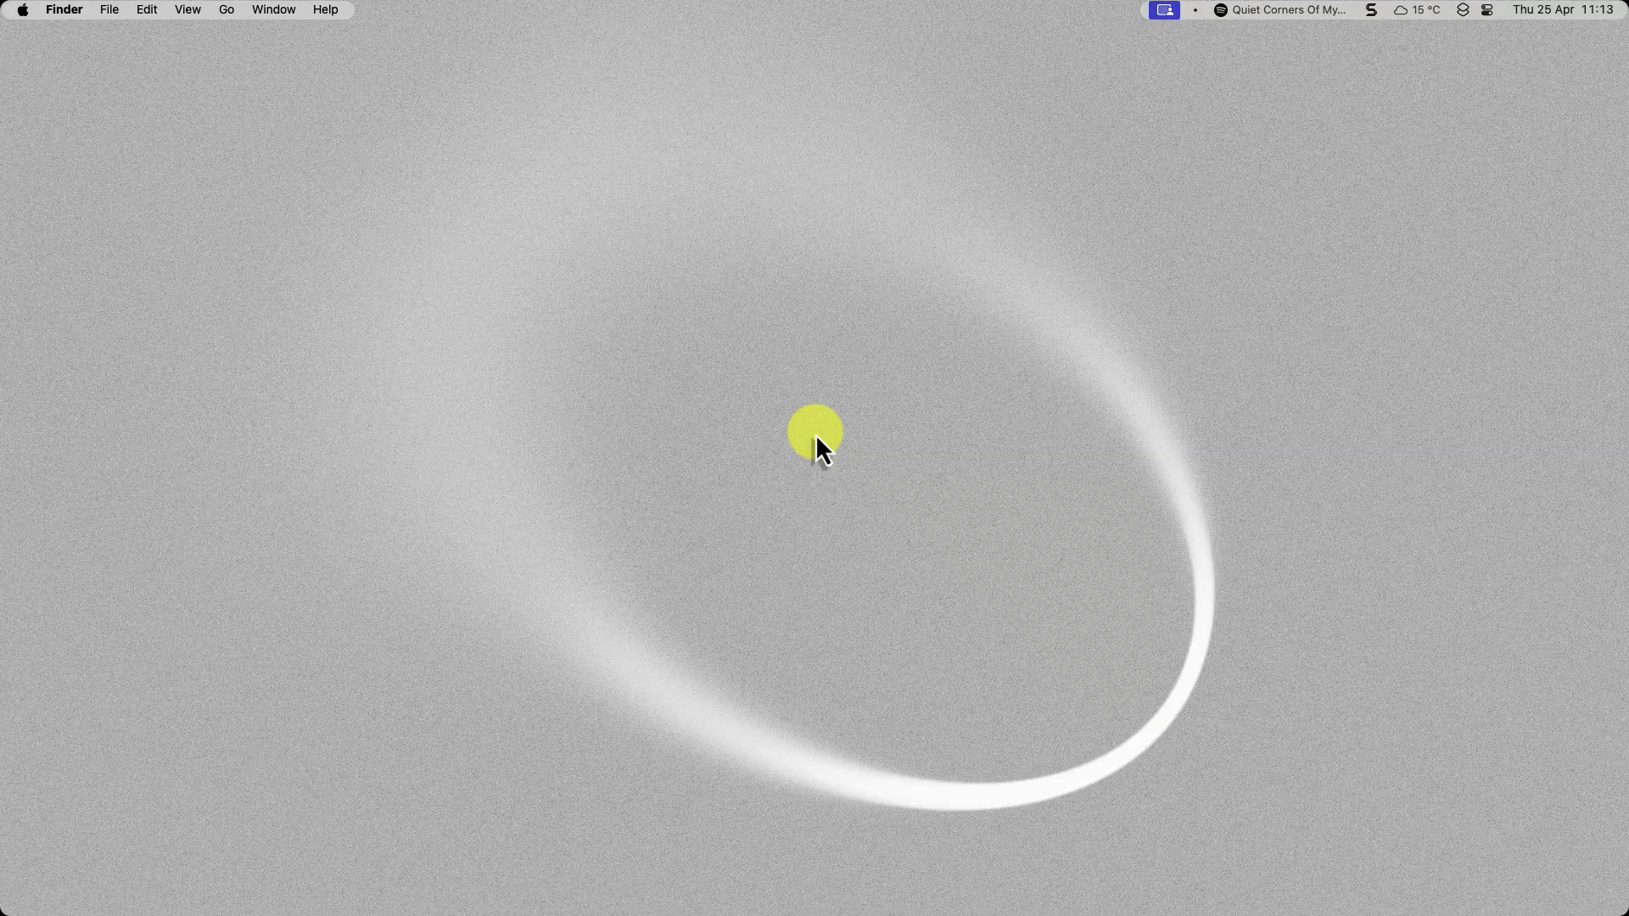
# - Switch to the desktop space with Google Keep open in the Arc browser
pyautogui.hotkey('ctrl', 'Right')
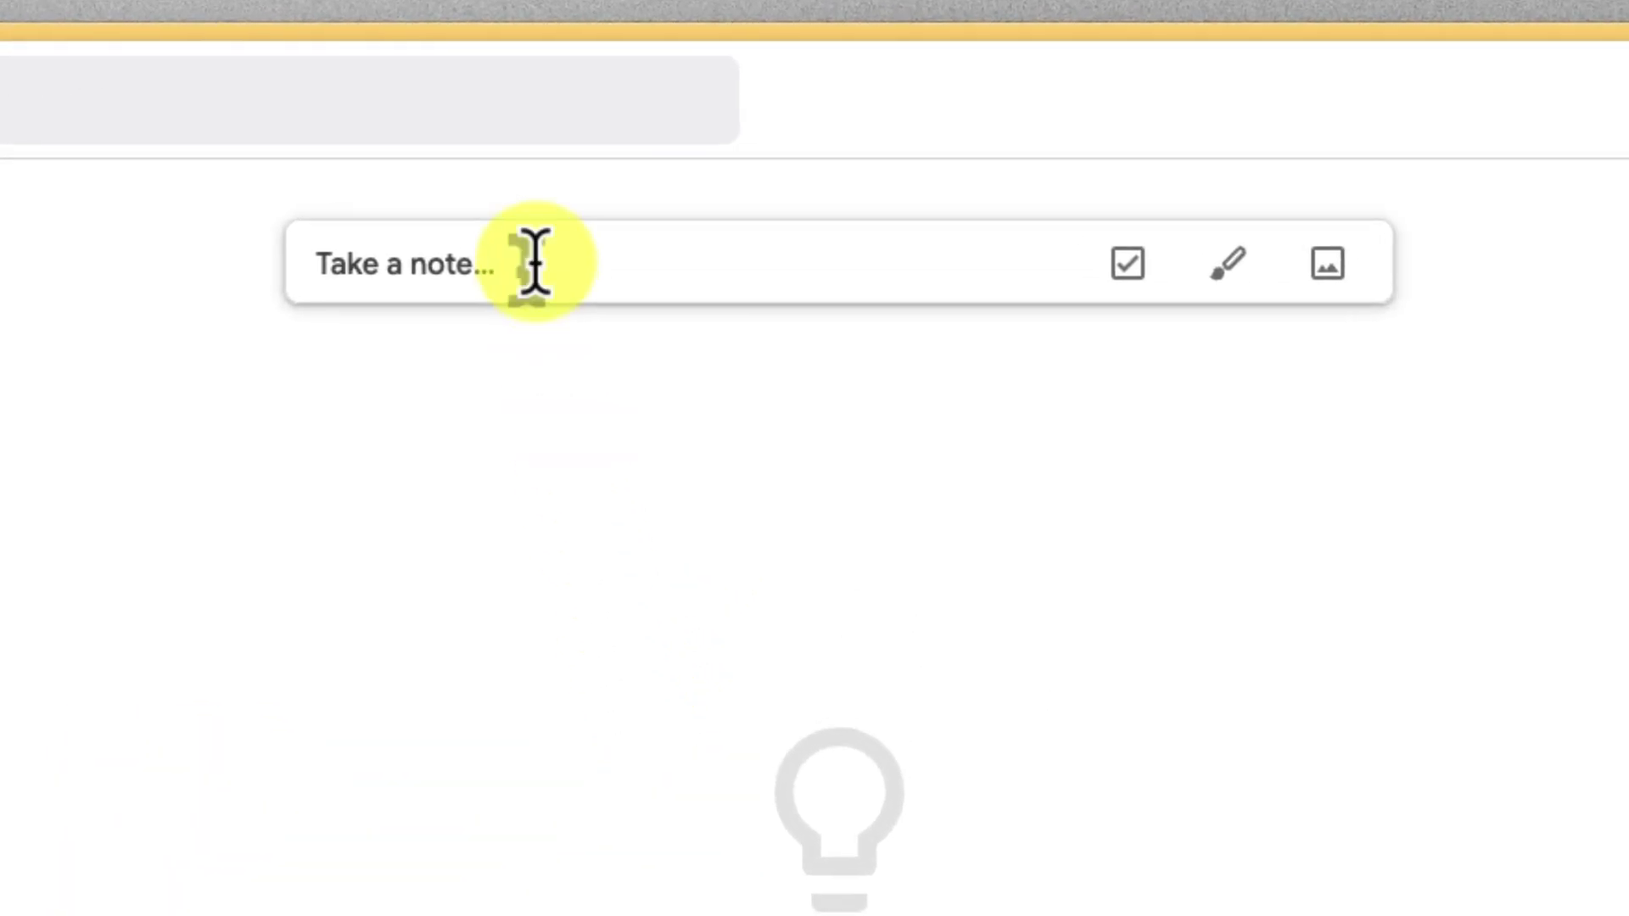
# - Create a note titled 'Project Alpha Launch' with the body 'Here is where I type my notes.'
pyautogui.click(535, 263)
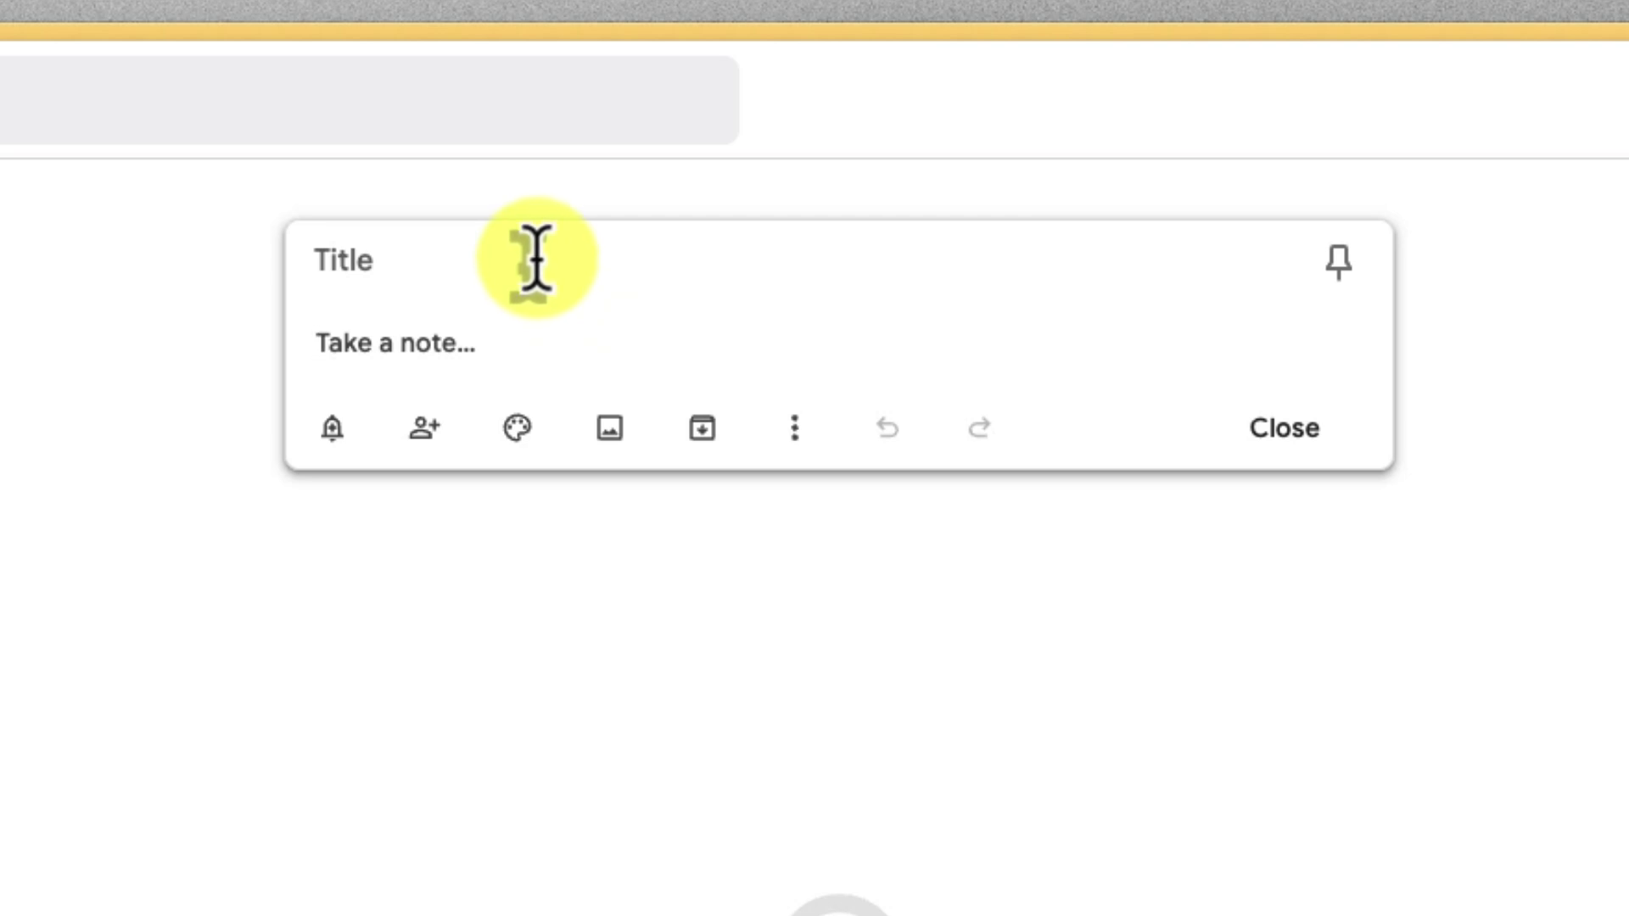
pyautogui.click(539, 247)
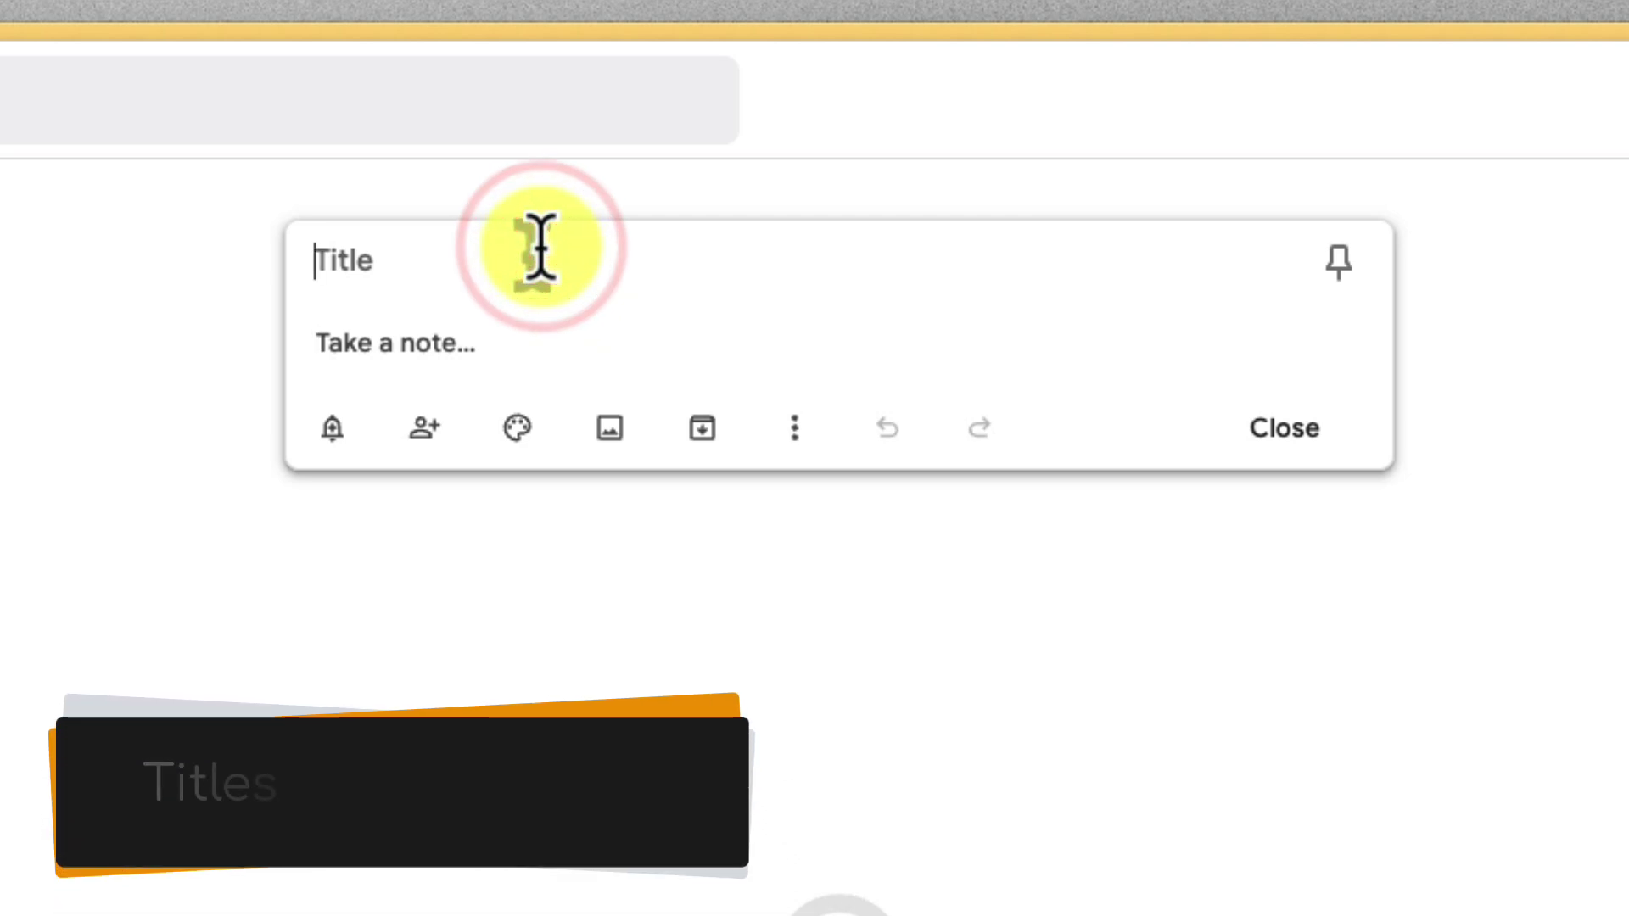
pyautogui.write('Project Alpha Launch')
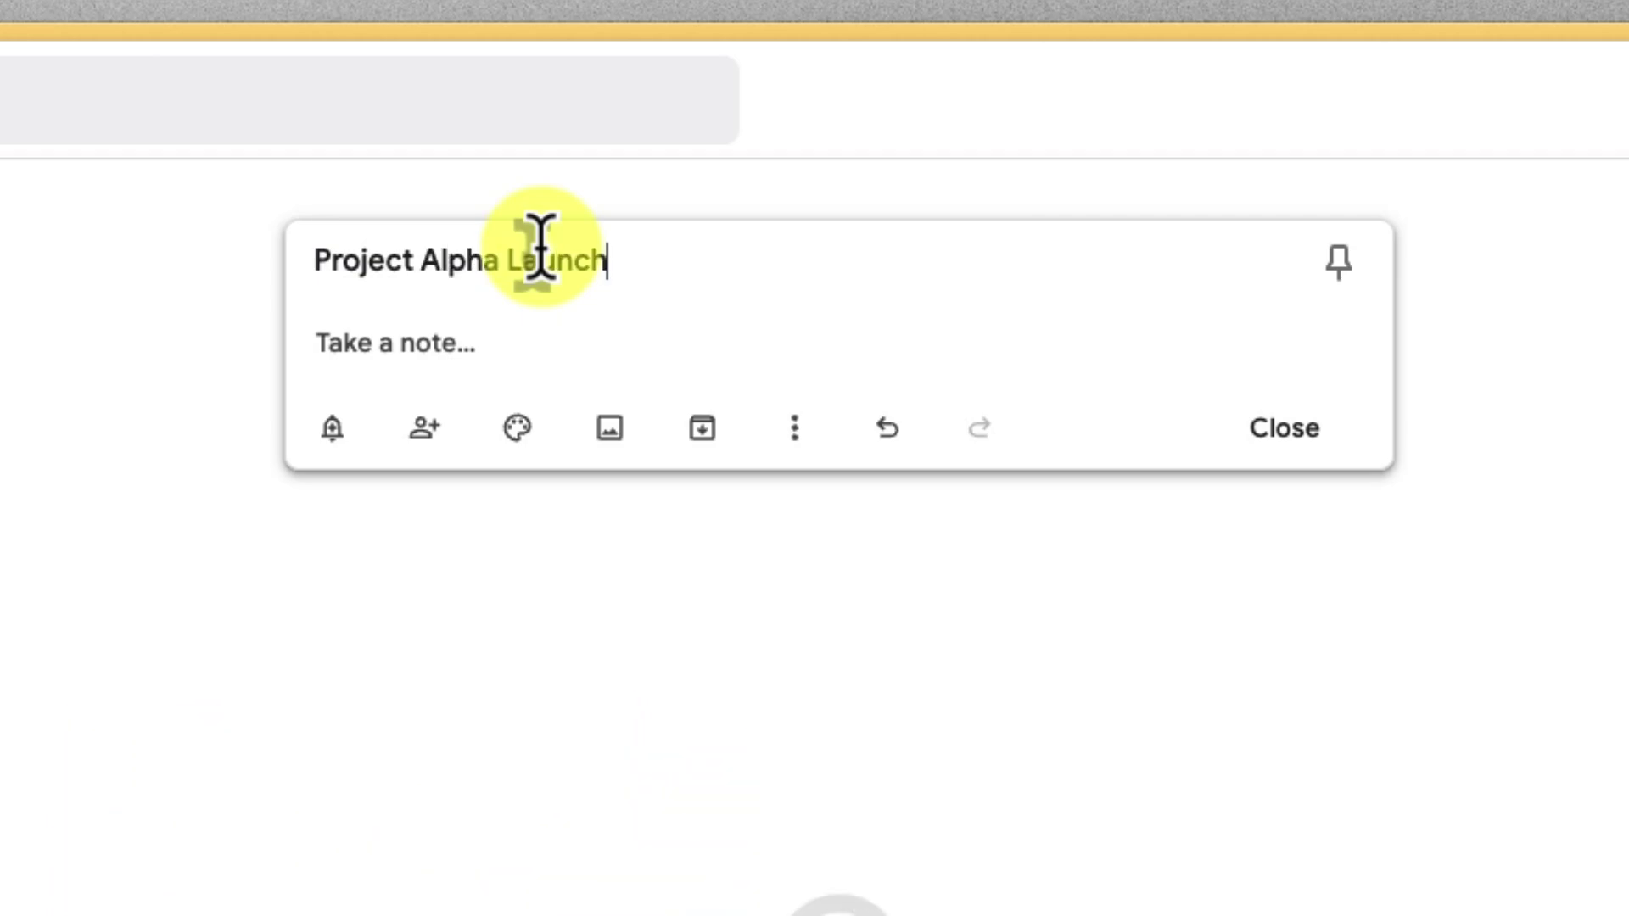
pyautogui.click(530, 354)
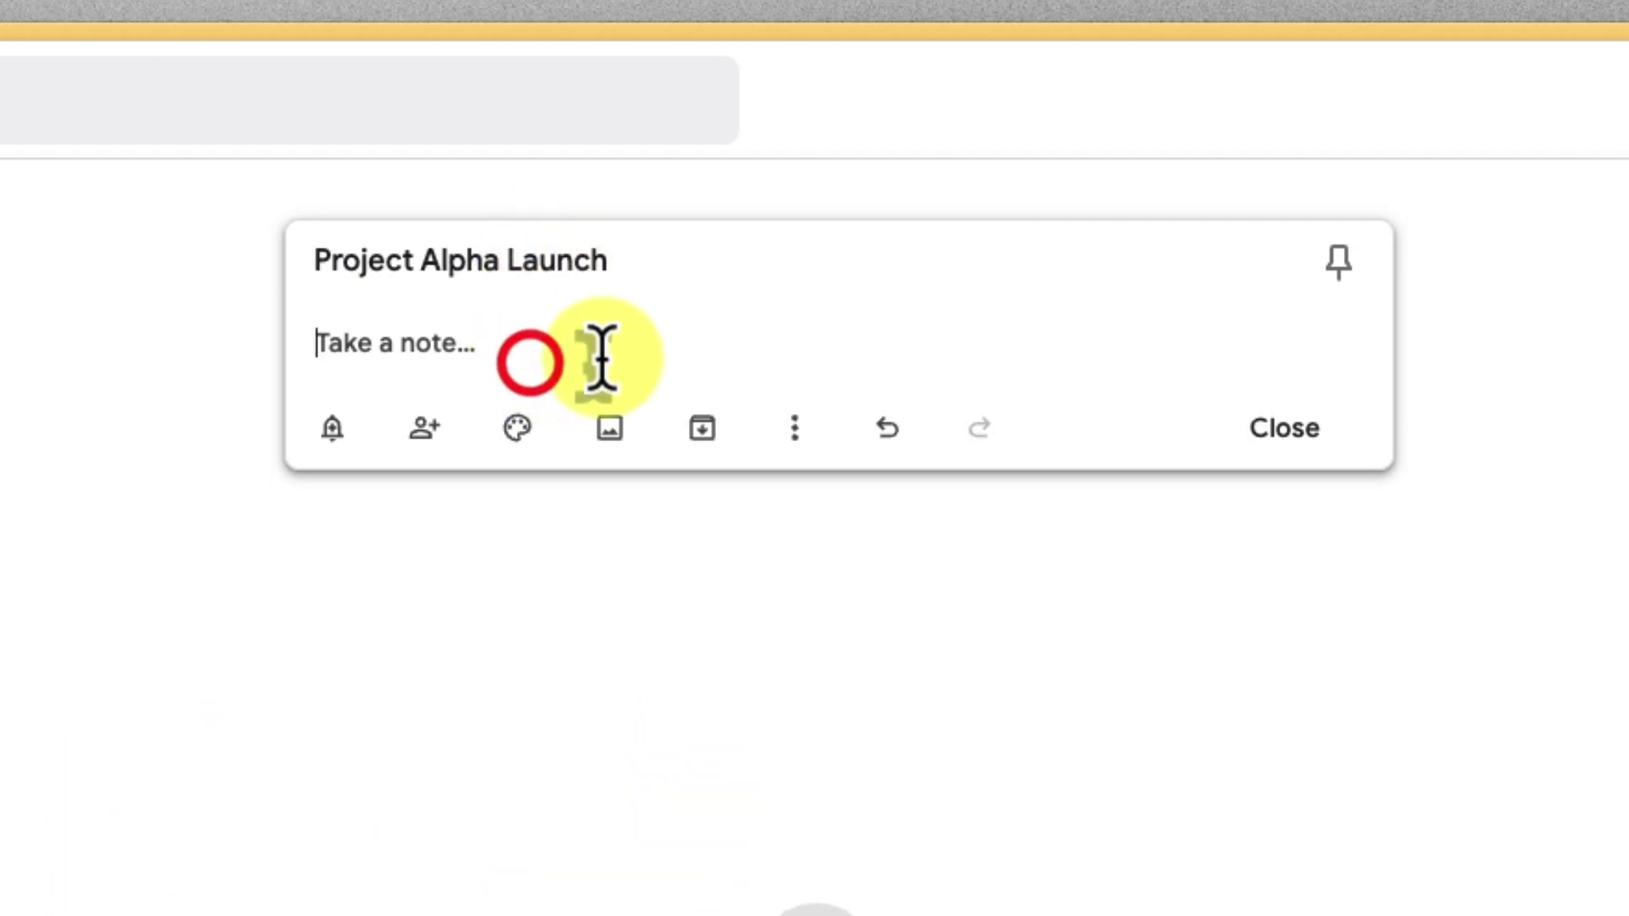
pyautogui.write('Here is where I type my lotes.')
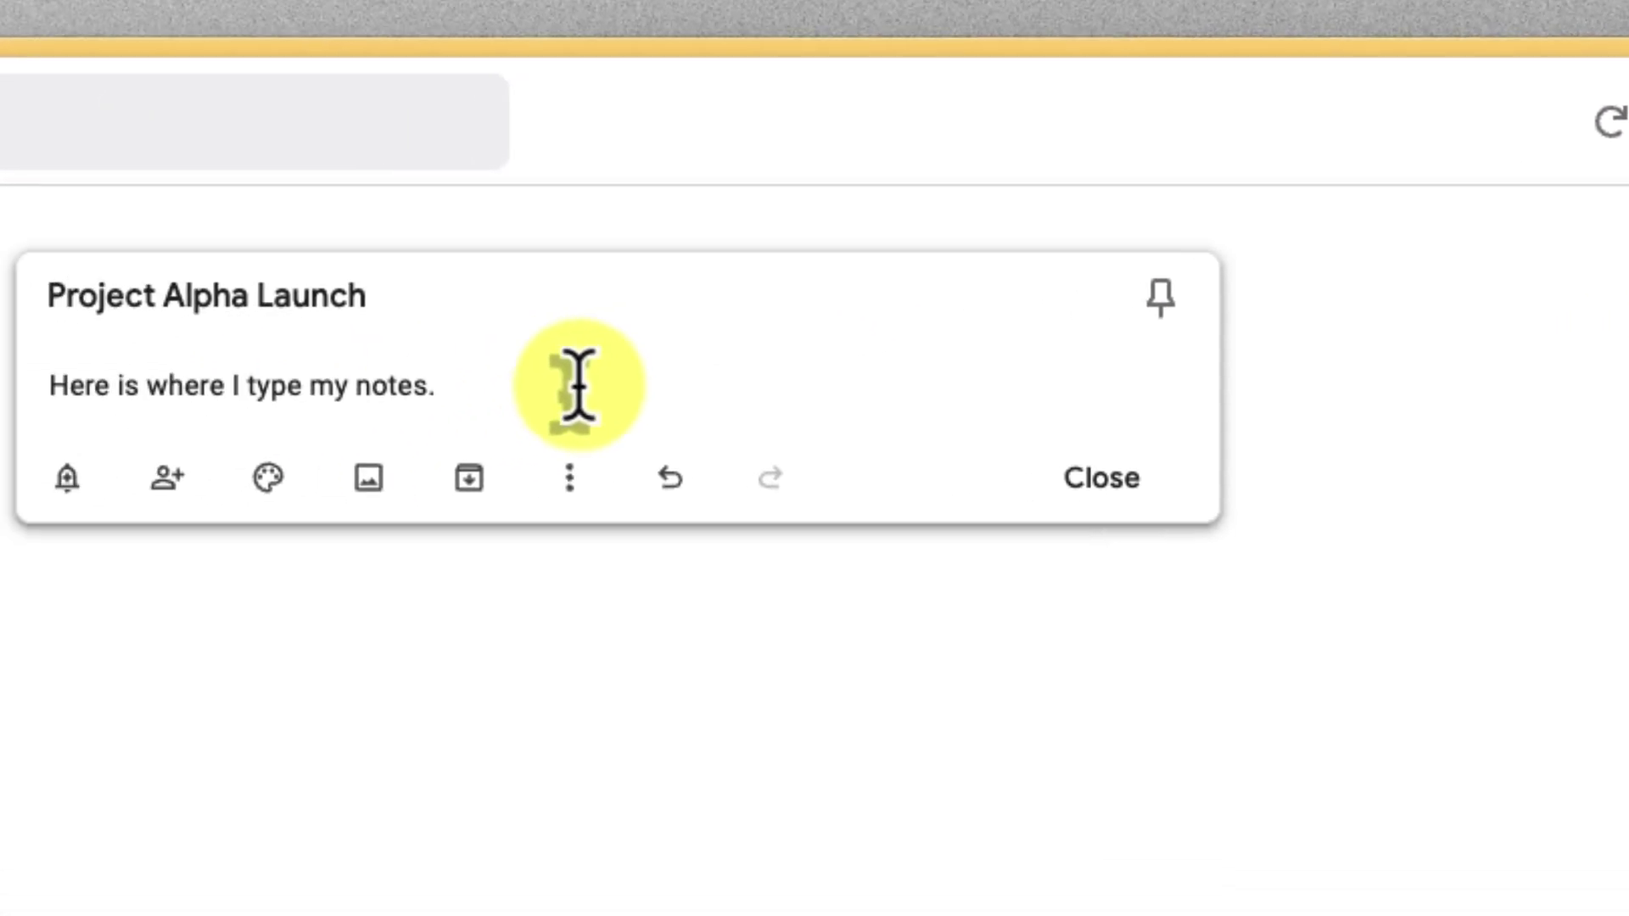
pyautogui.click(547, 390)
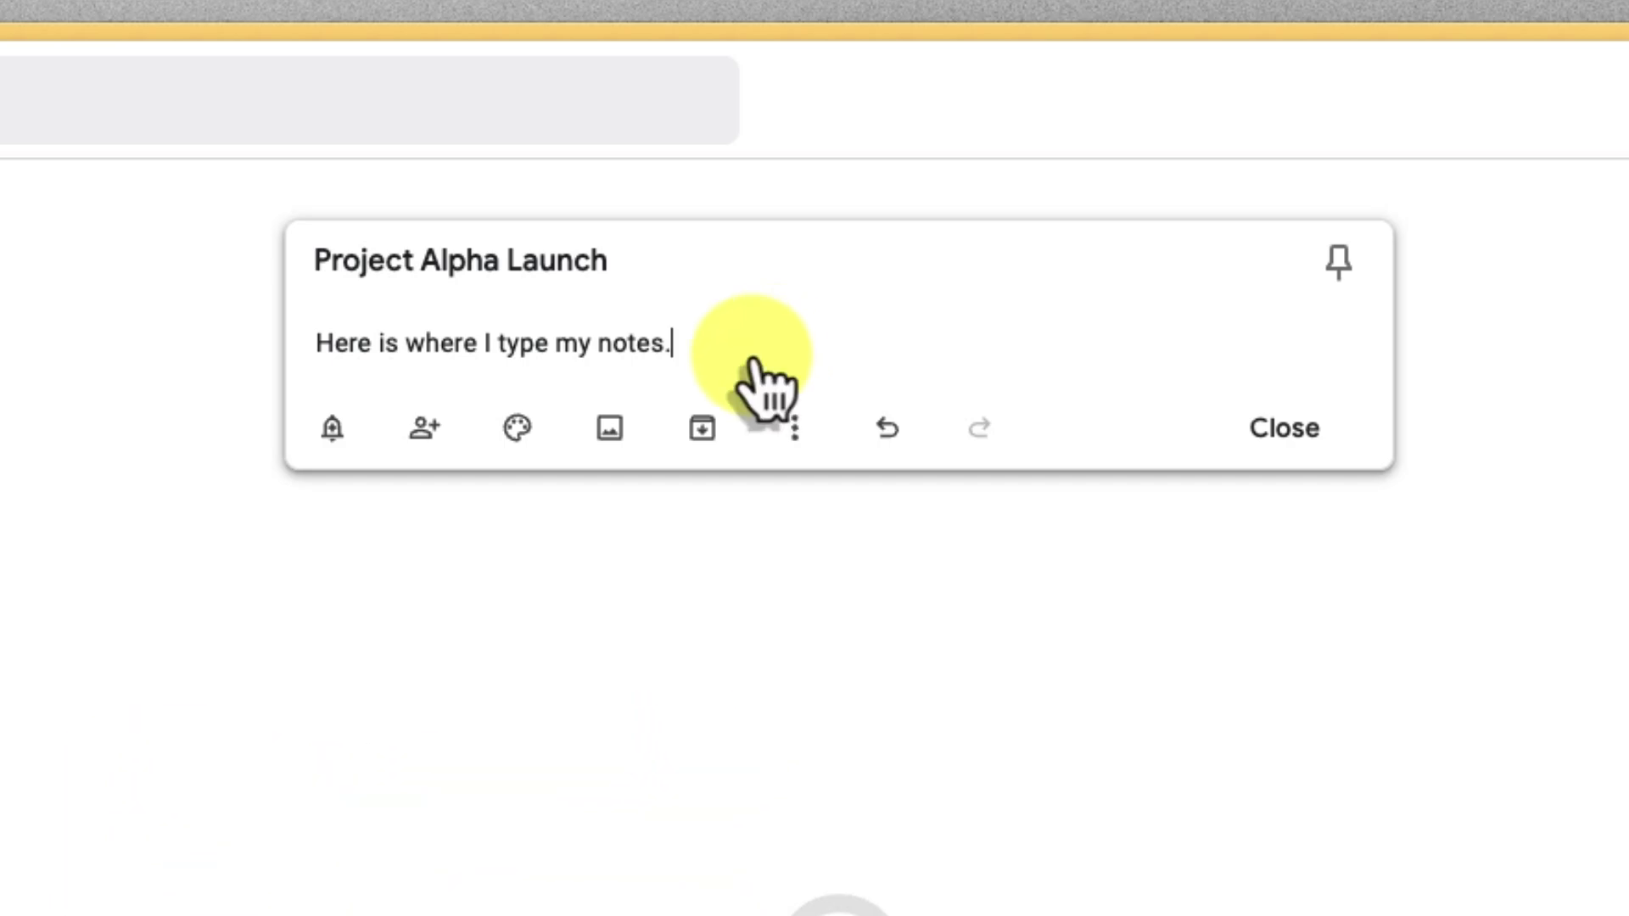
# - Change the Project Alpha Launch note's background colour to yellow
pyautogui.click(517, 427)
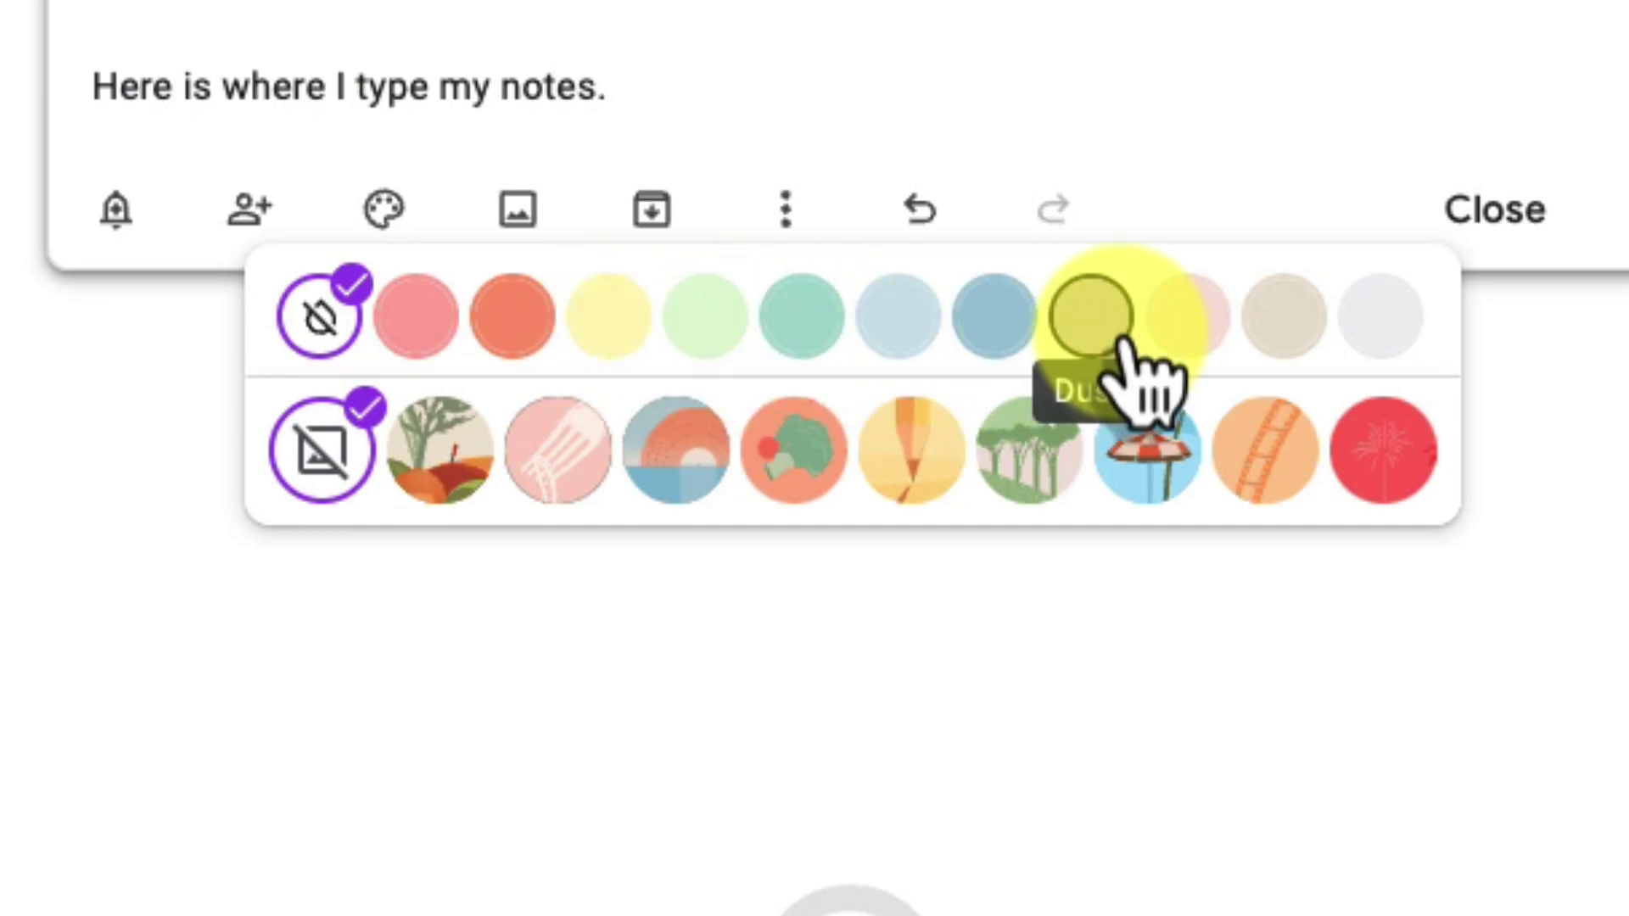
pyautogui.click(609, 316)
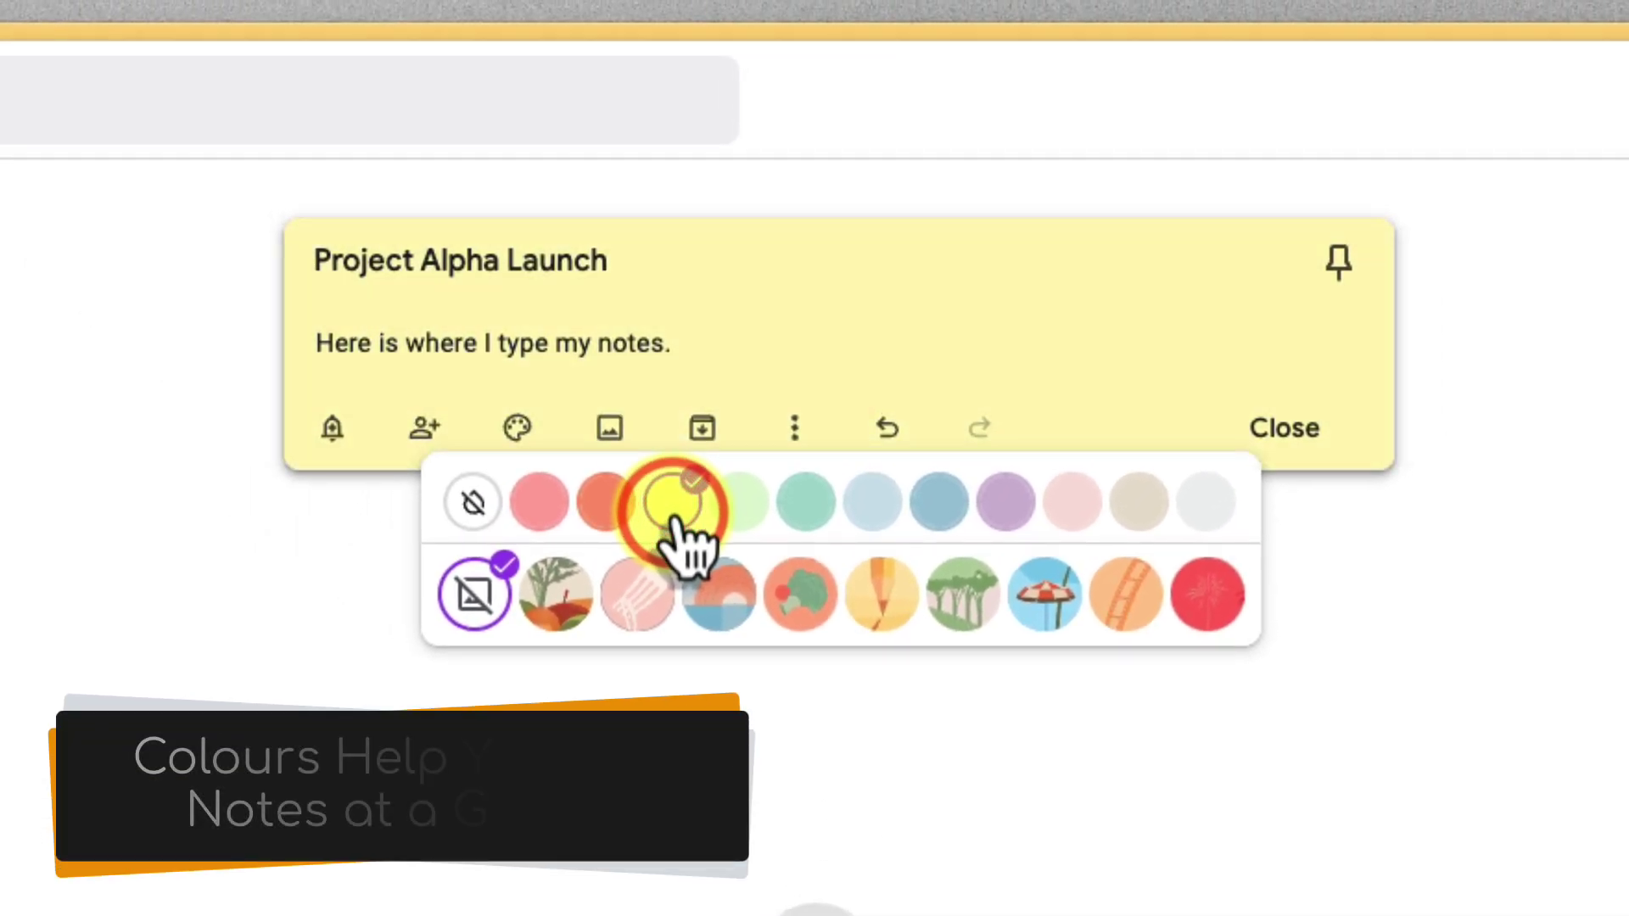
pyautogui.click(858, 357)
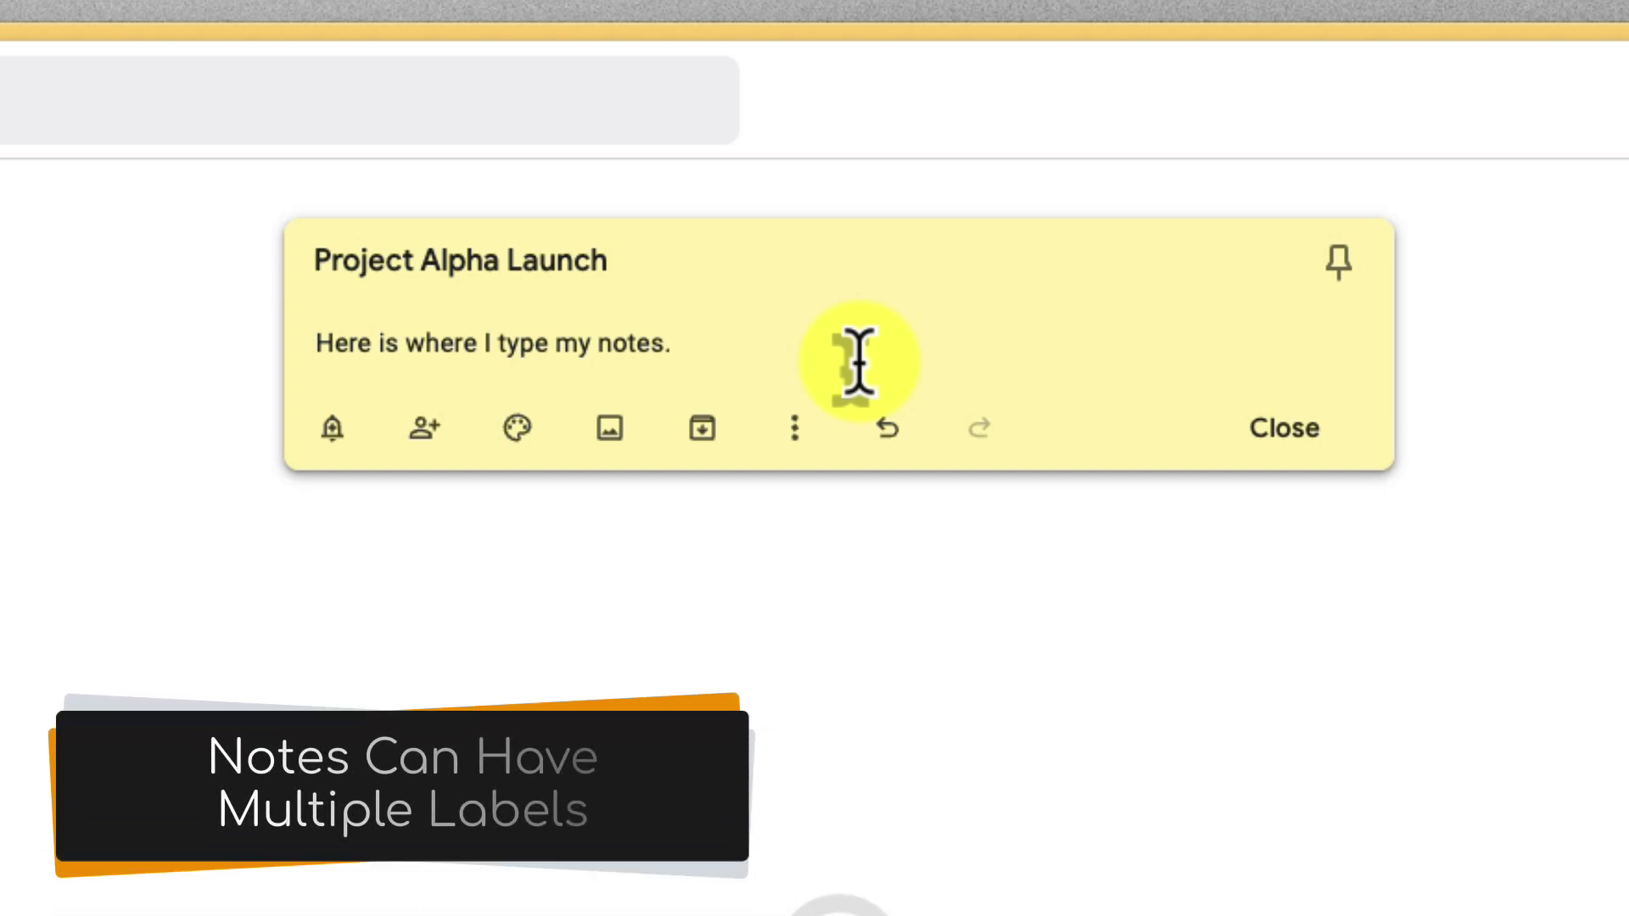
# - Create a 'Client Meeting' label and attach it to the Project Alpha Launch note
pyautogui.click(795, 428)
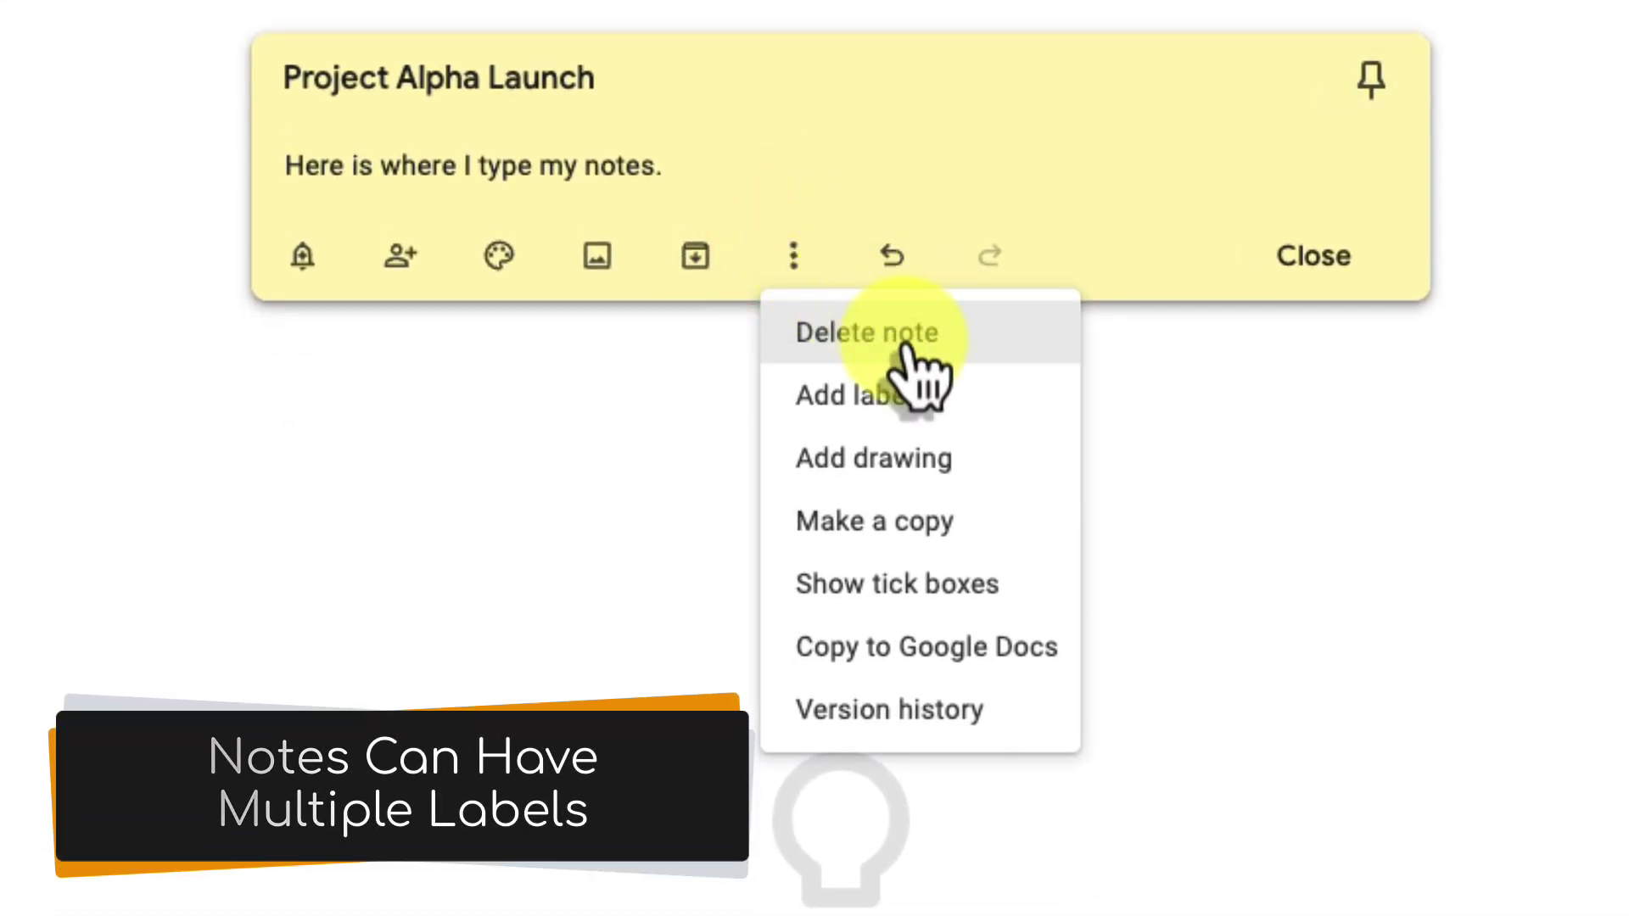
pyautogui.click(970, 404)
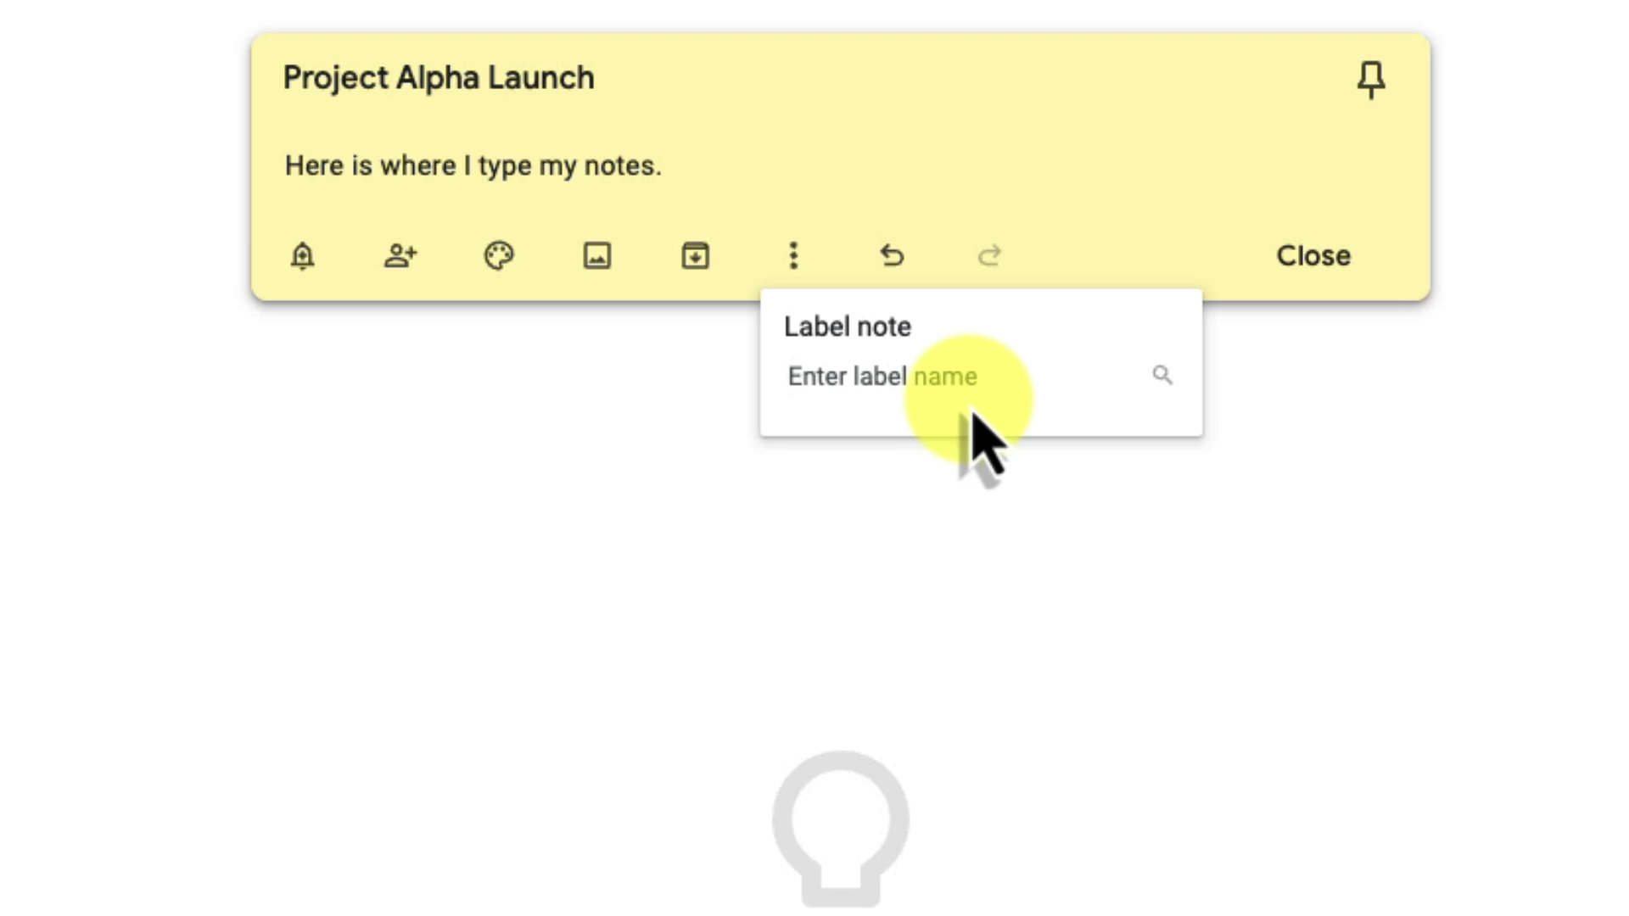
pyautogui.write('Clien')
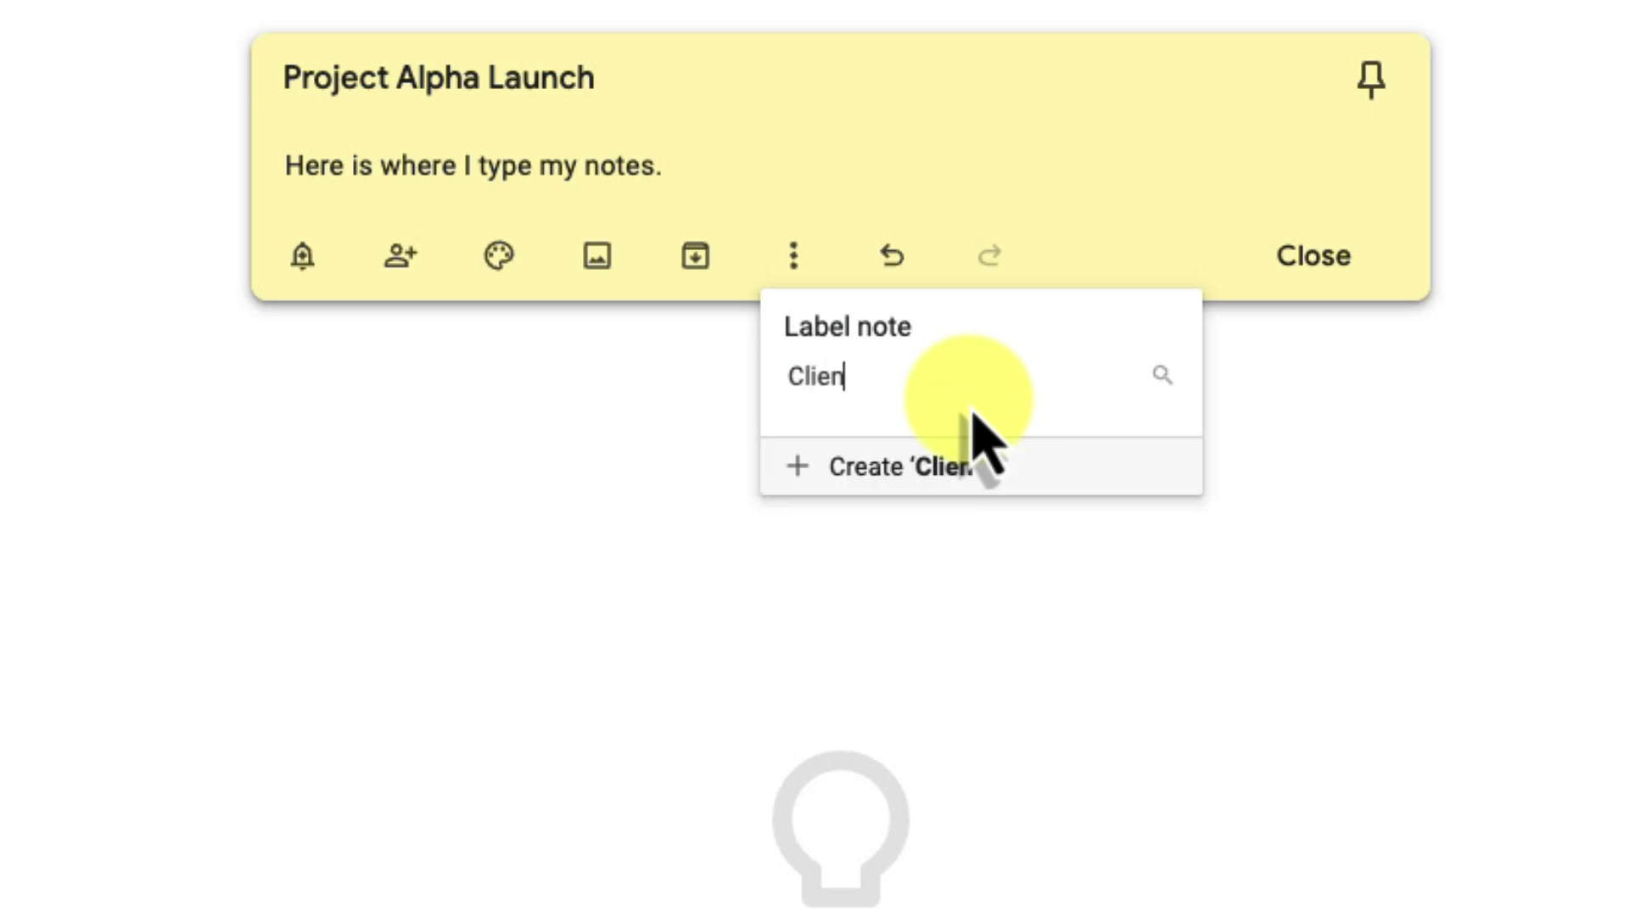
pyautogui.write('t Meeting')
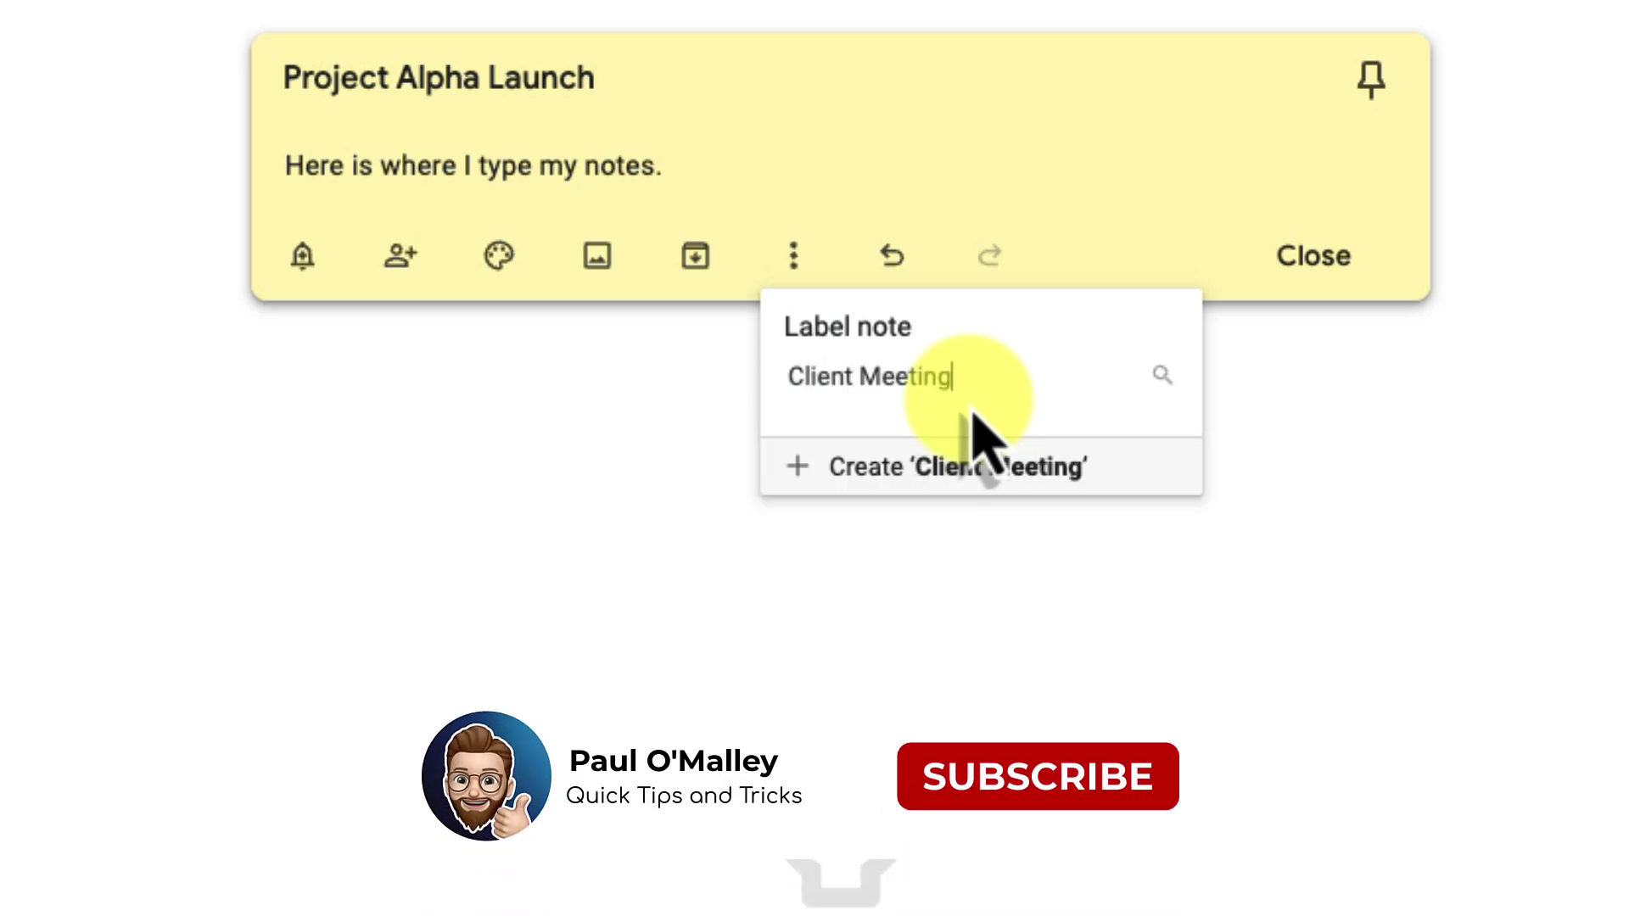
pyautogui.click(976, 465)
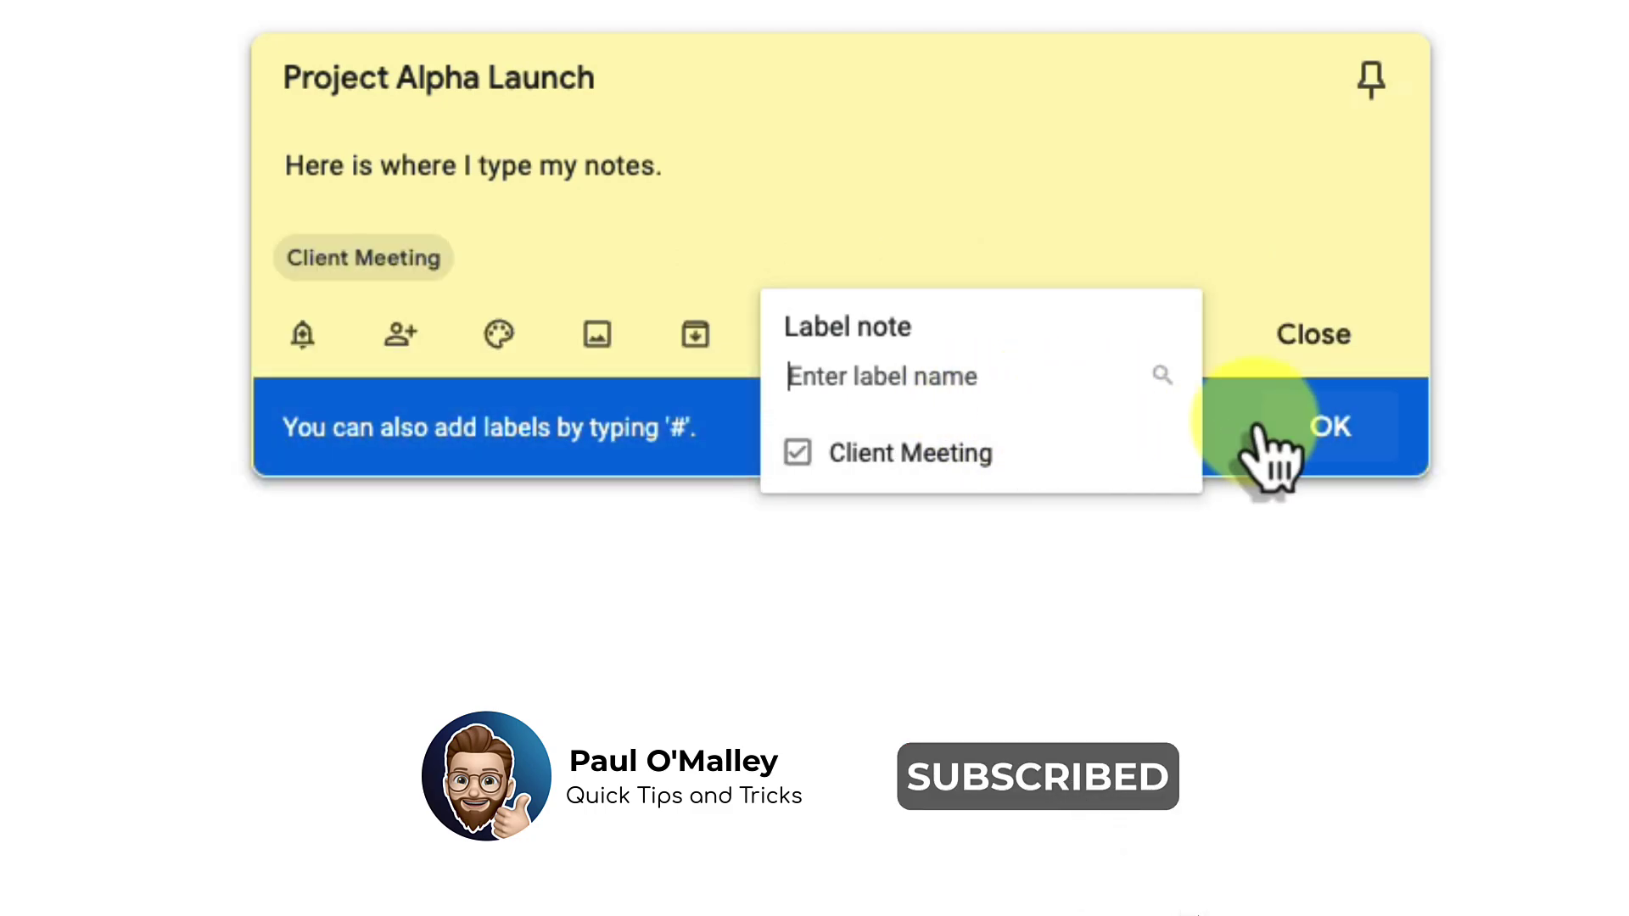
pyautogui.click(1349, 429)
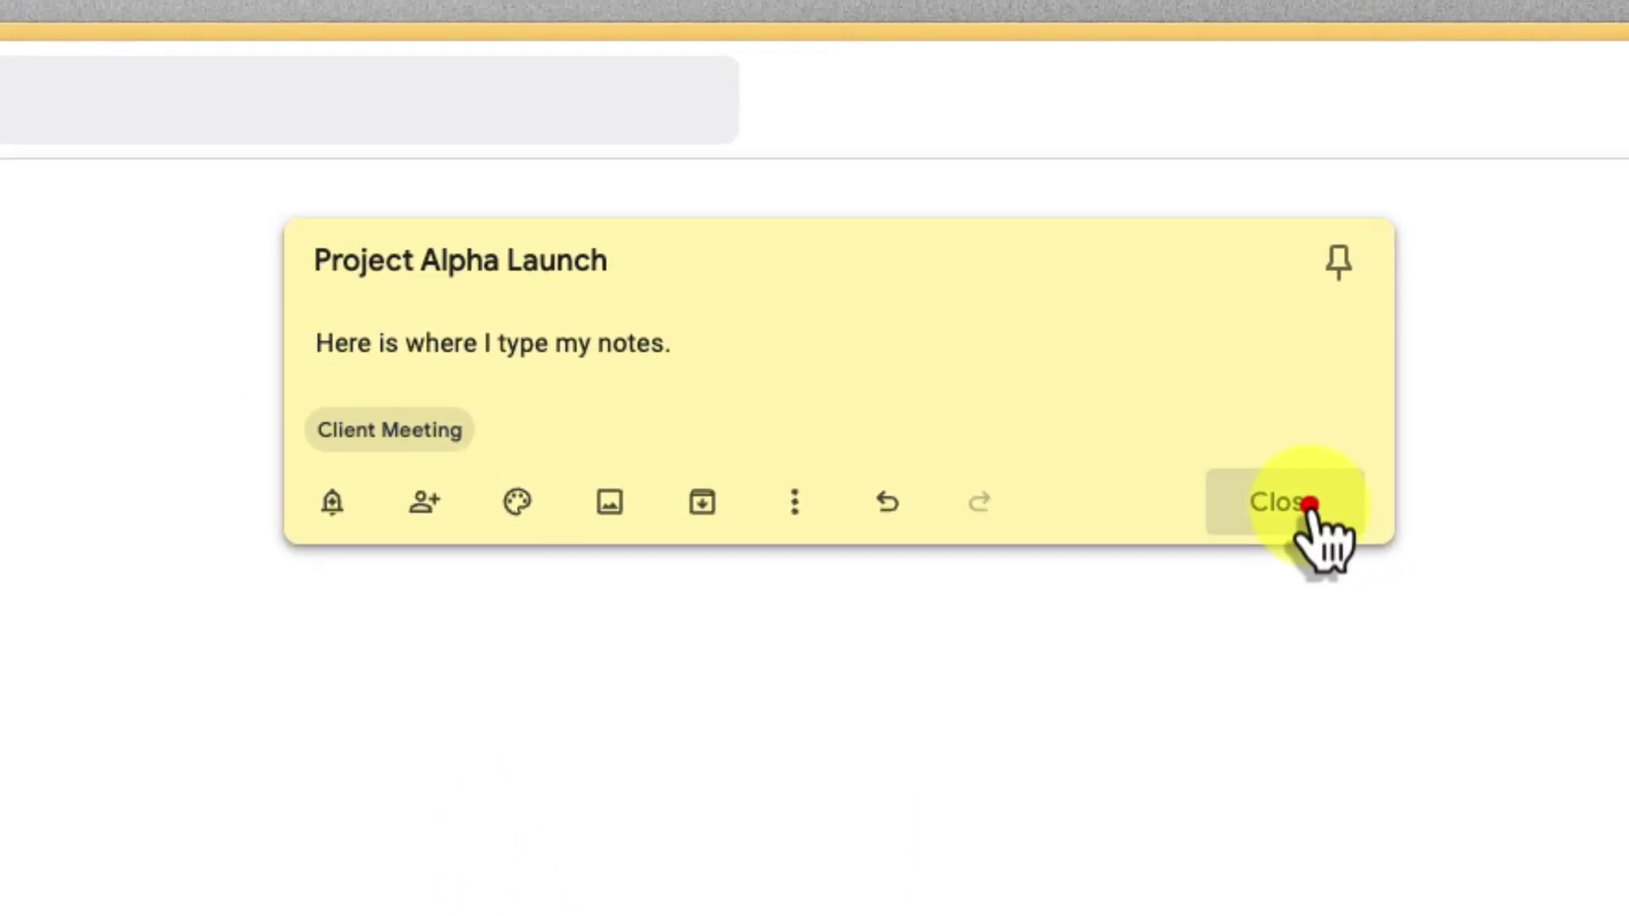
# - Close the note and start a new note tagged with a new 'Research' label via #Research
pyautogui.click(1311, 504)
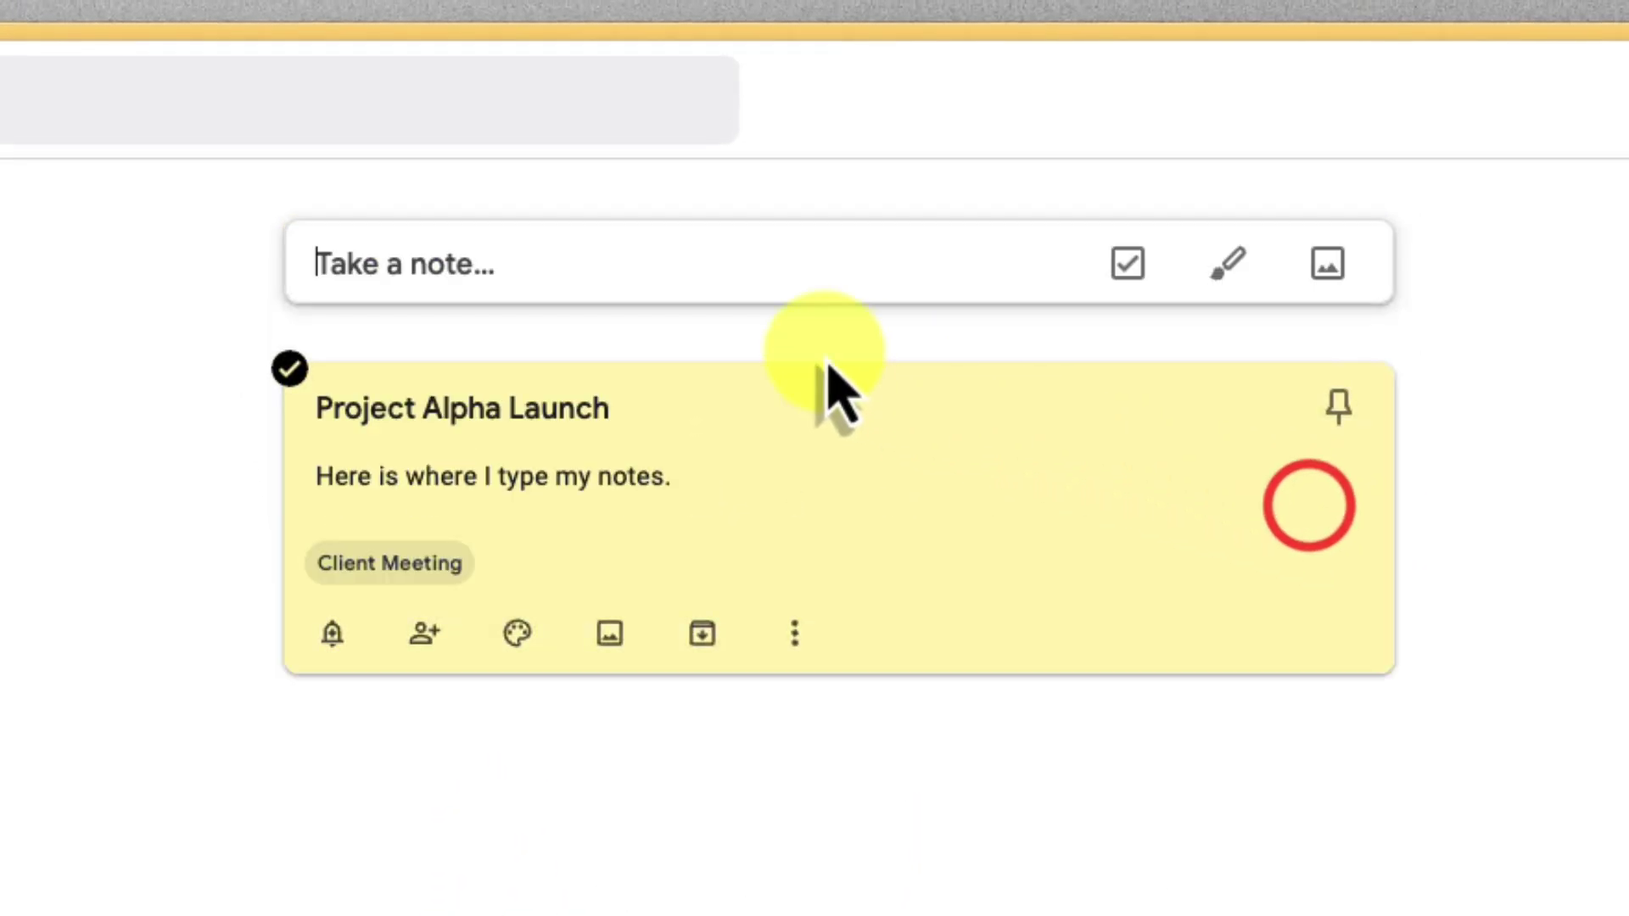
pyautogui.click(558, 268)
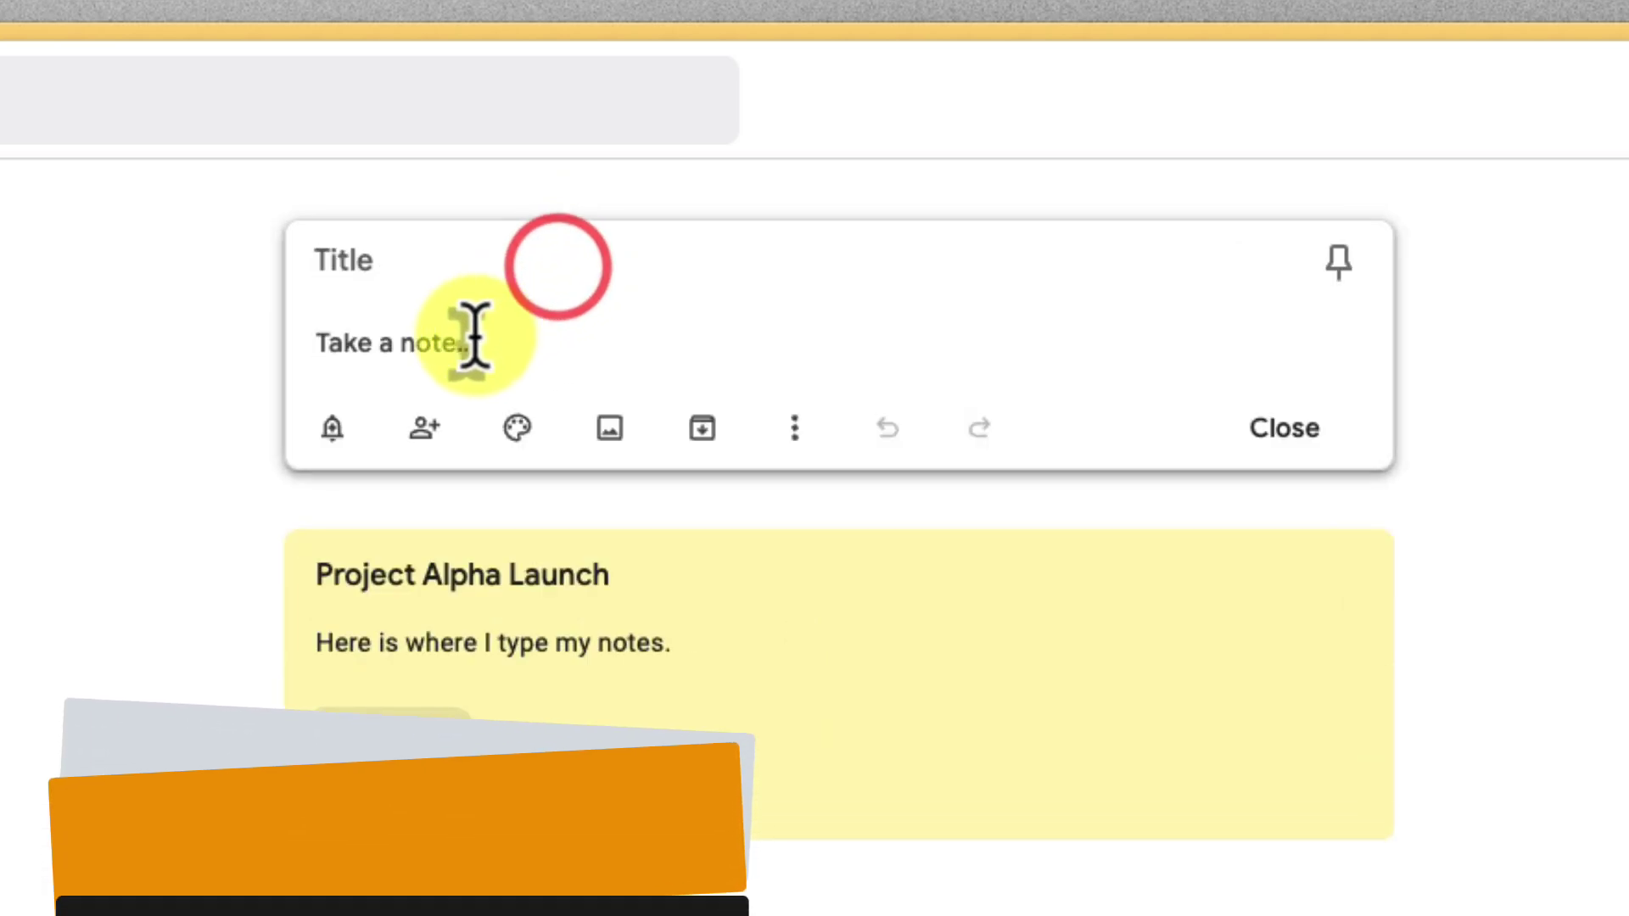
pyautogui.click(461, 346)
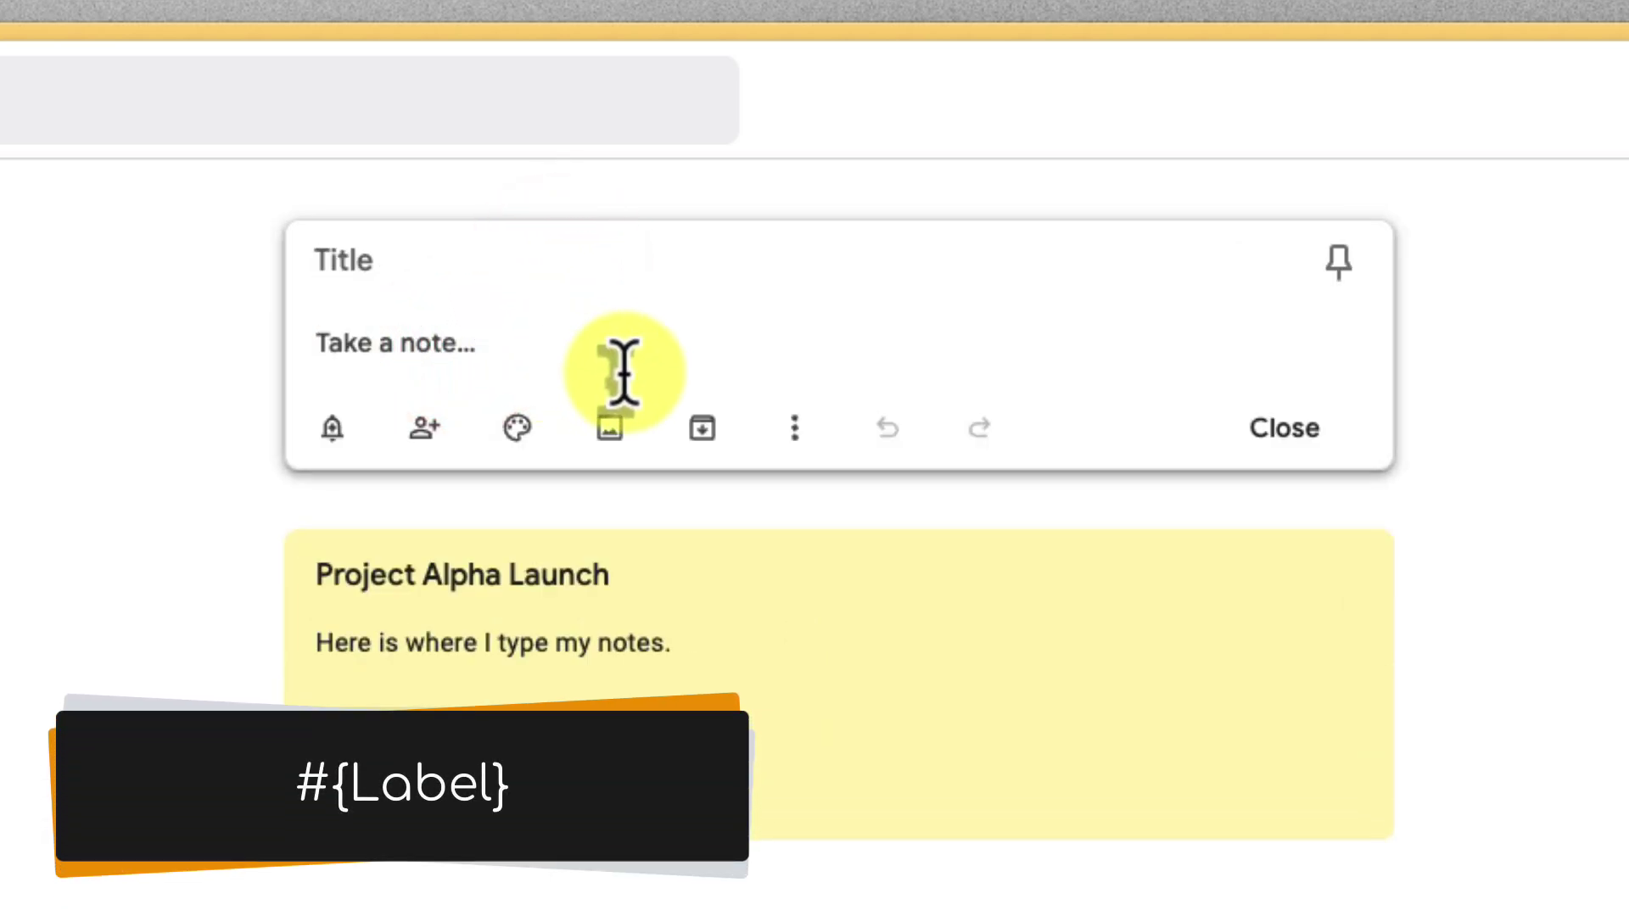
pyautogui.write('#Research')
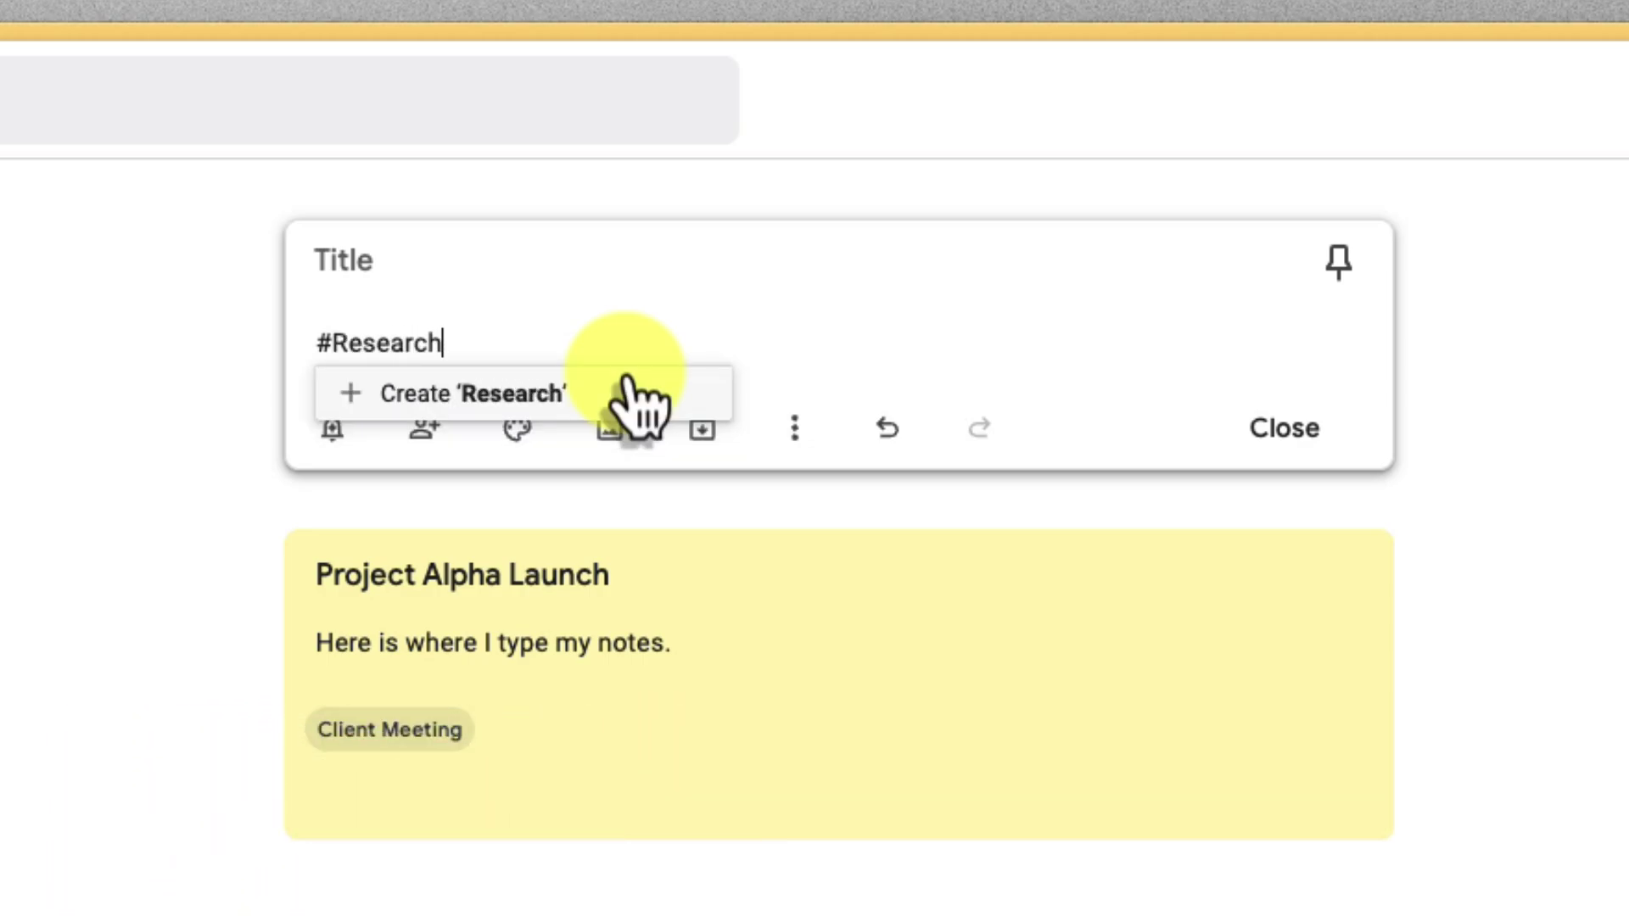
pyautogui.click(630, 386)
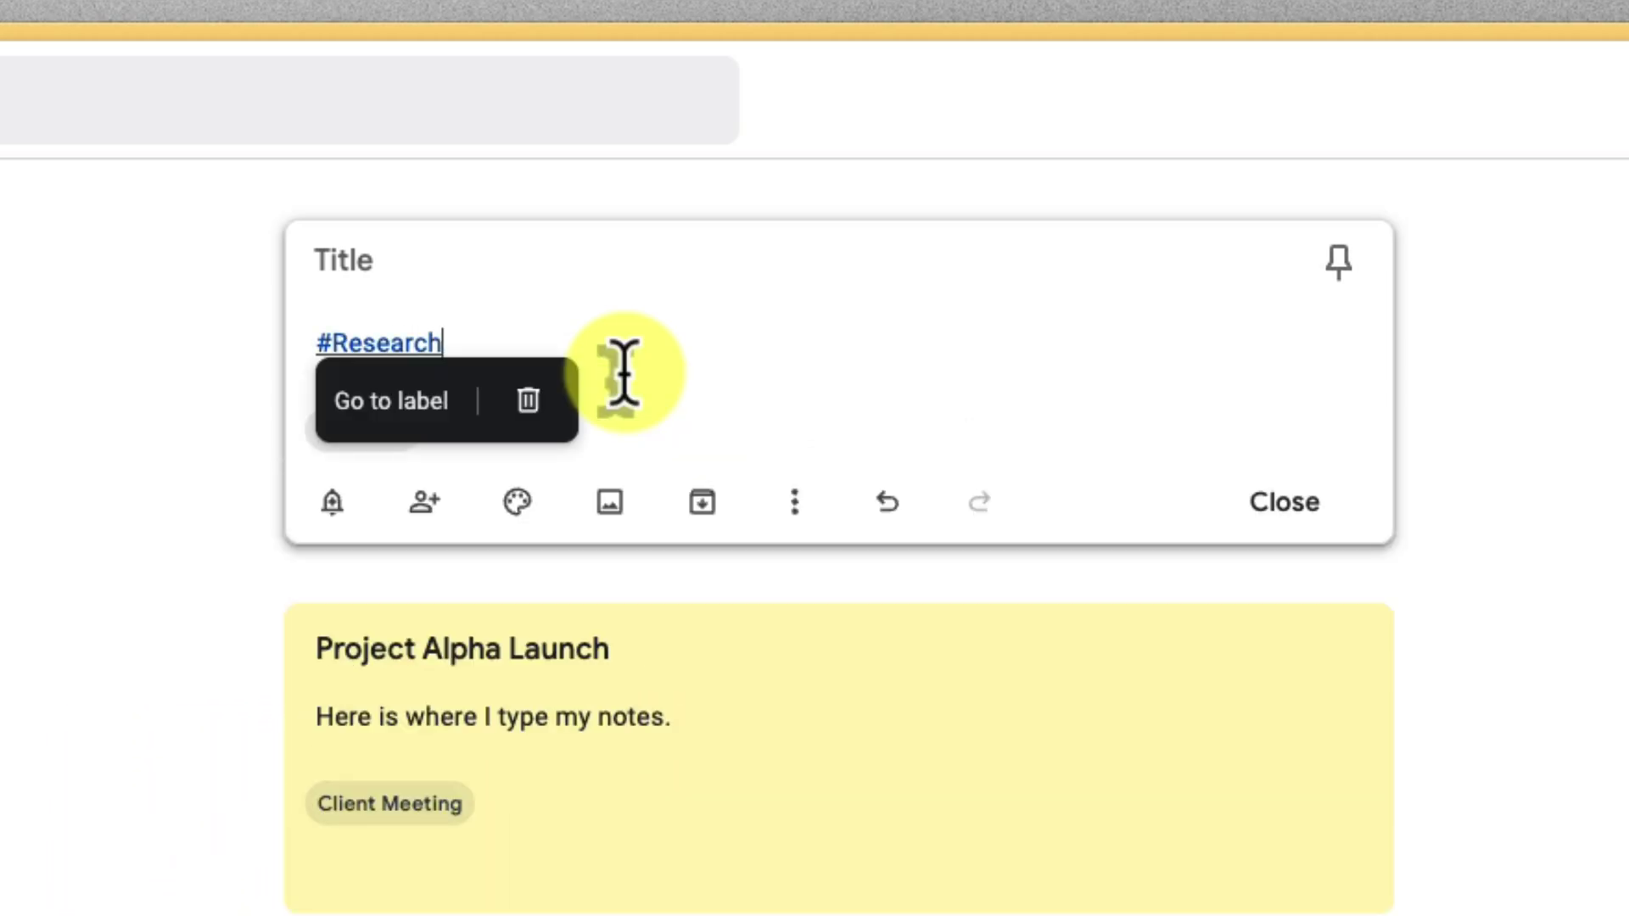
# - Close the Research note and pin Project Alpha Launch to the top
pyautogui.click(636, 349)
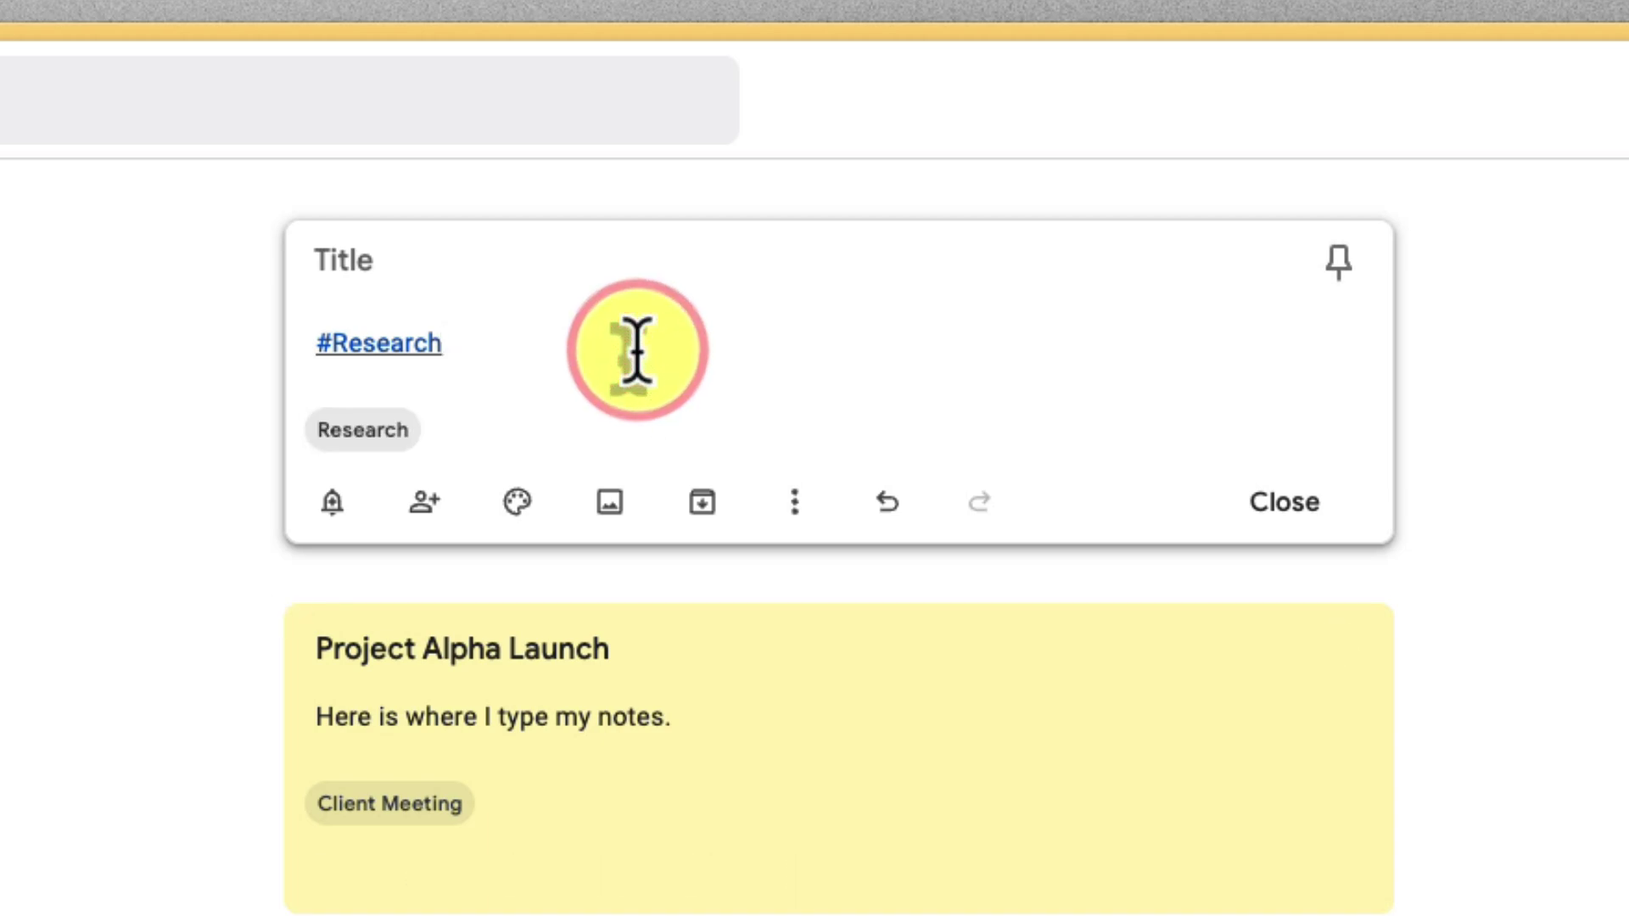
pyautogui.press('Escape')
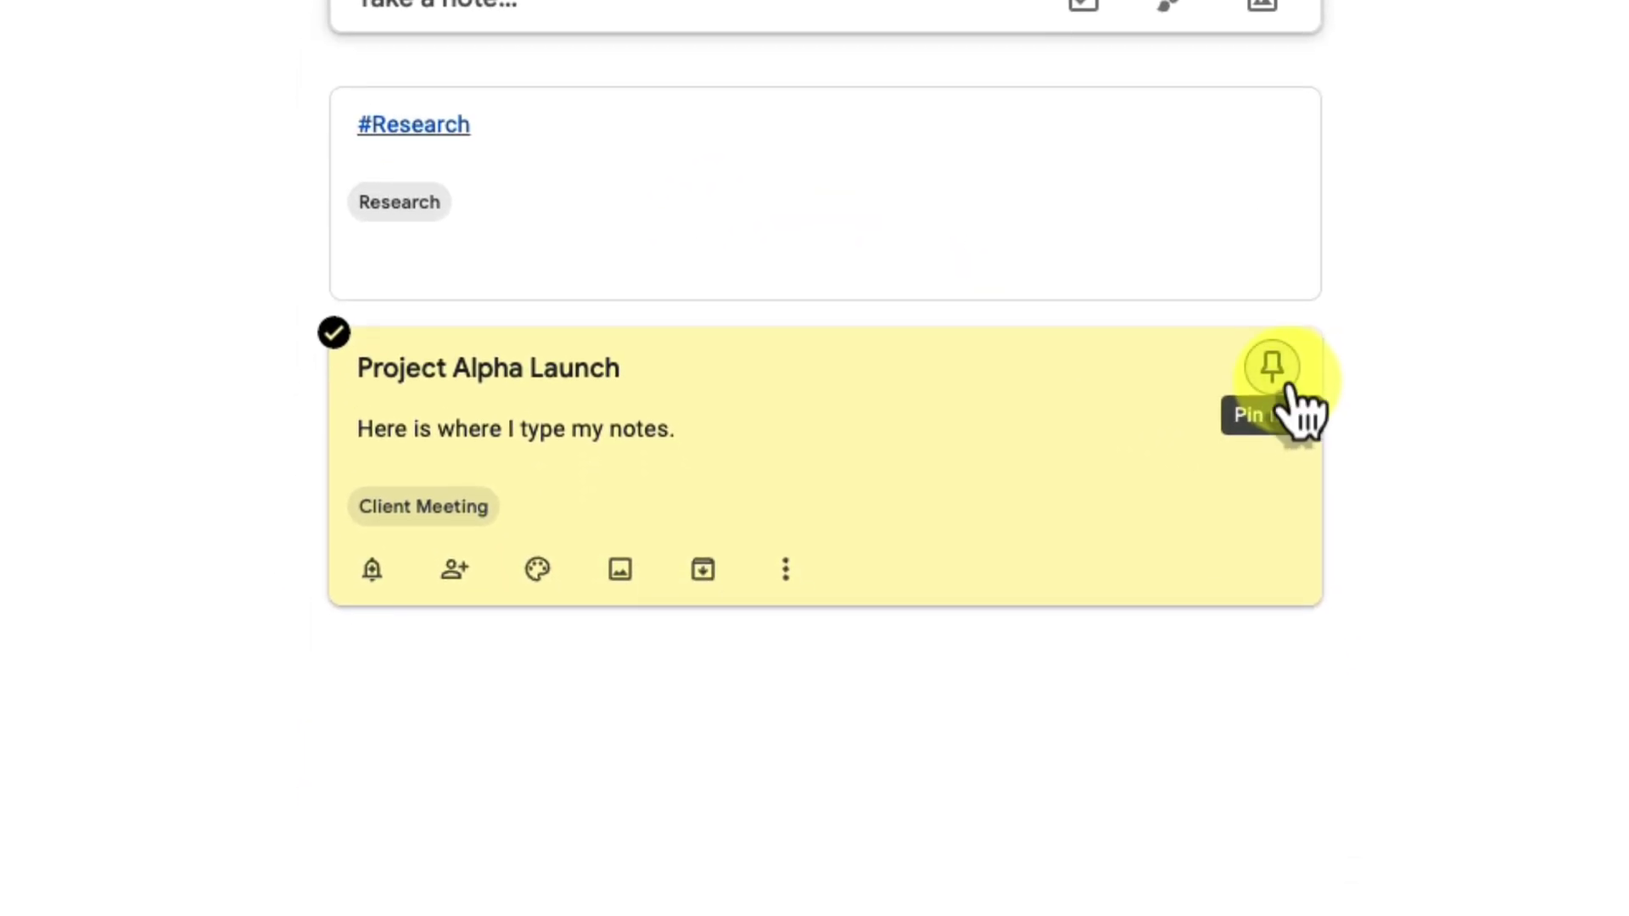
pyautogui.click(1281, 381)
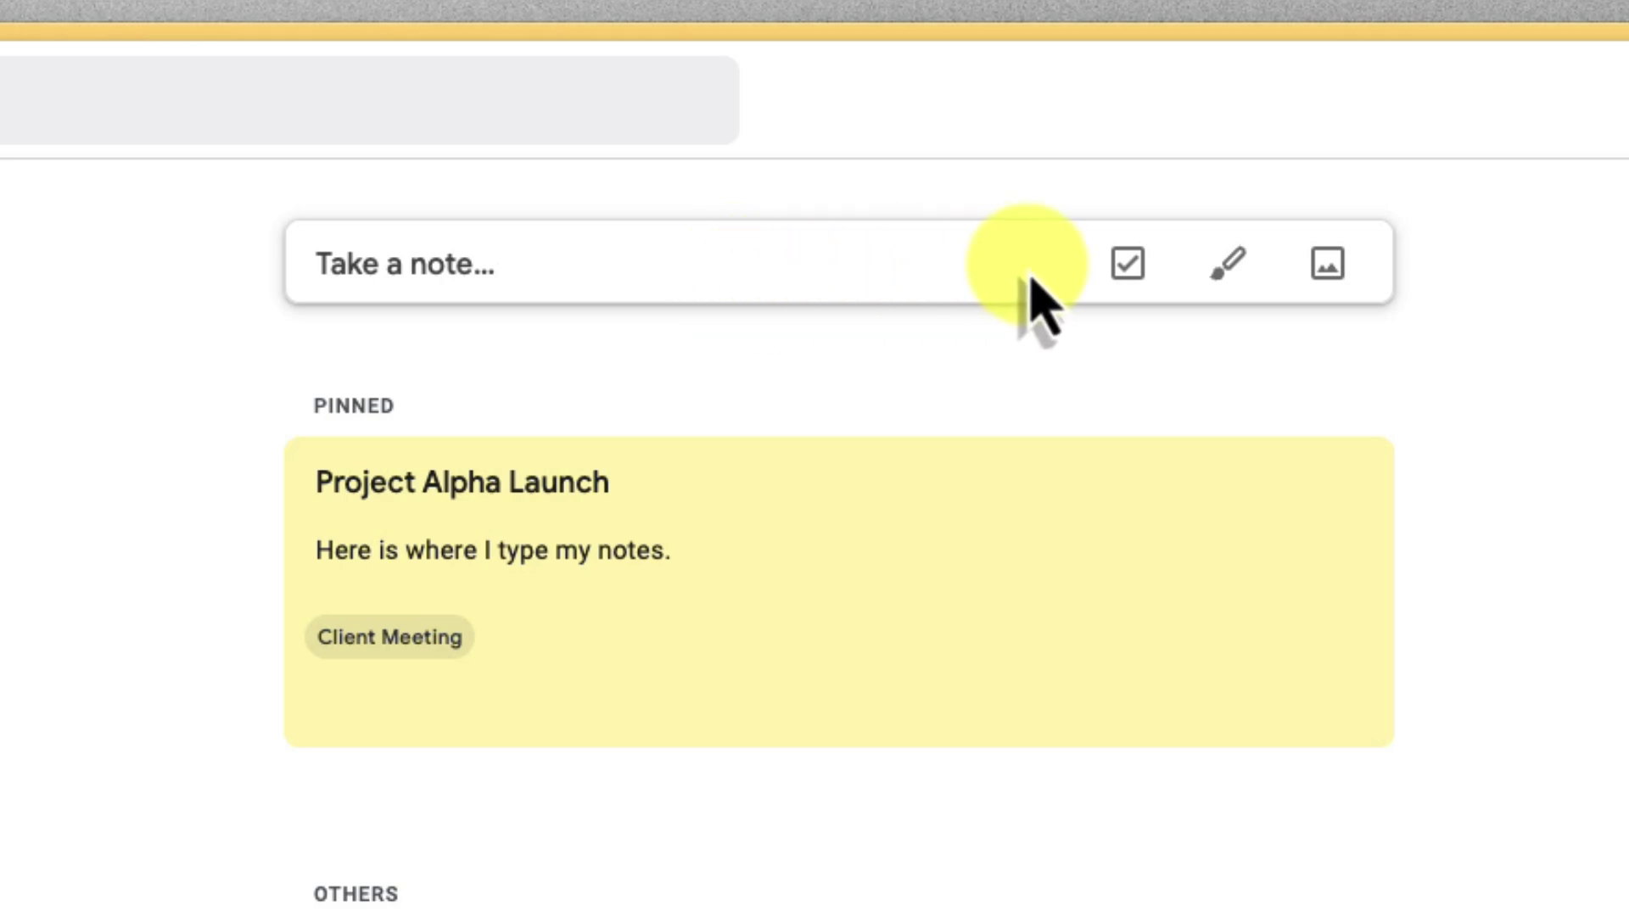
# - Start a Plan A Trip checklist with indented subtasks Book Flights and Reserve Accomodation
pyautogui.click(1127, 265)
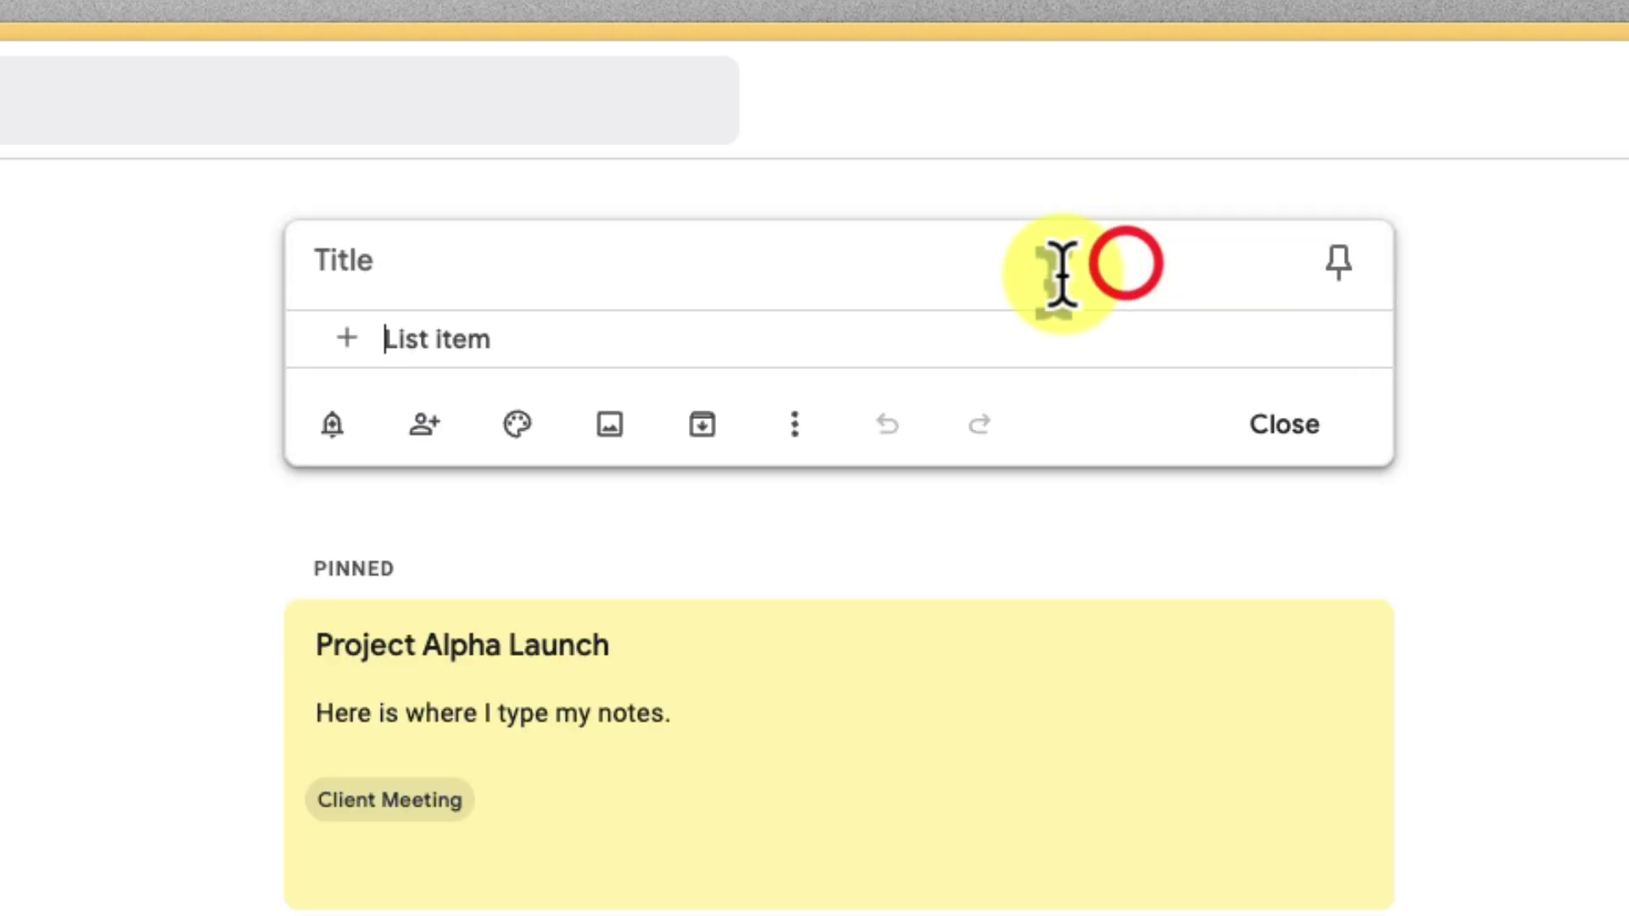
pyautogui.click(679, 338)
pyautogui.write('Plan A Trip')
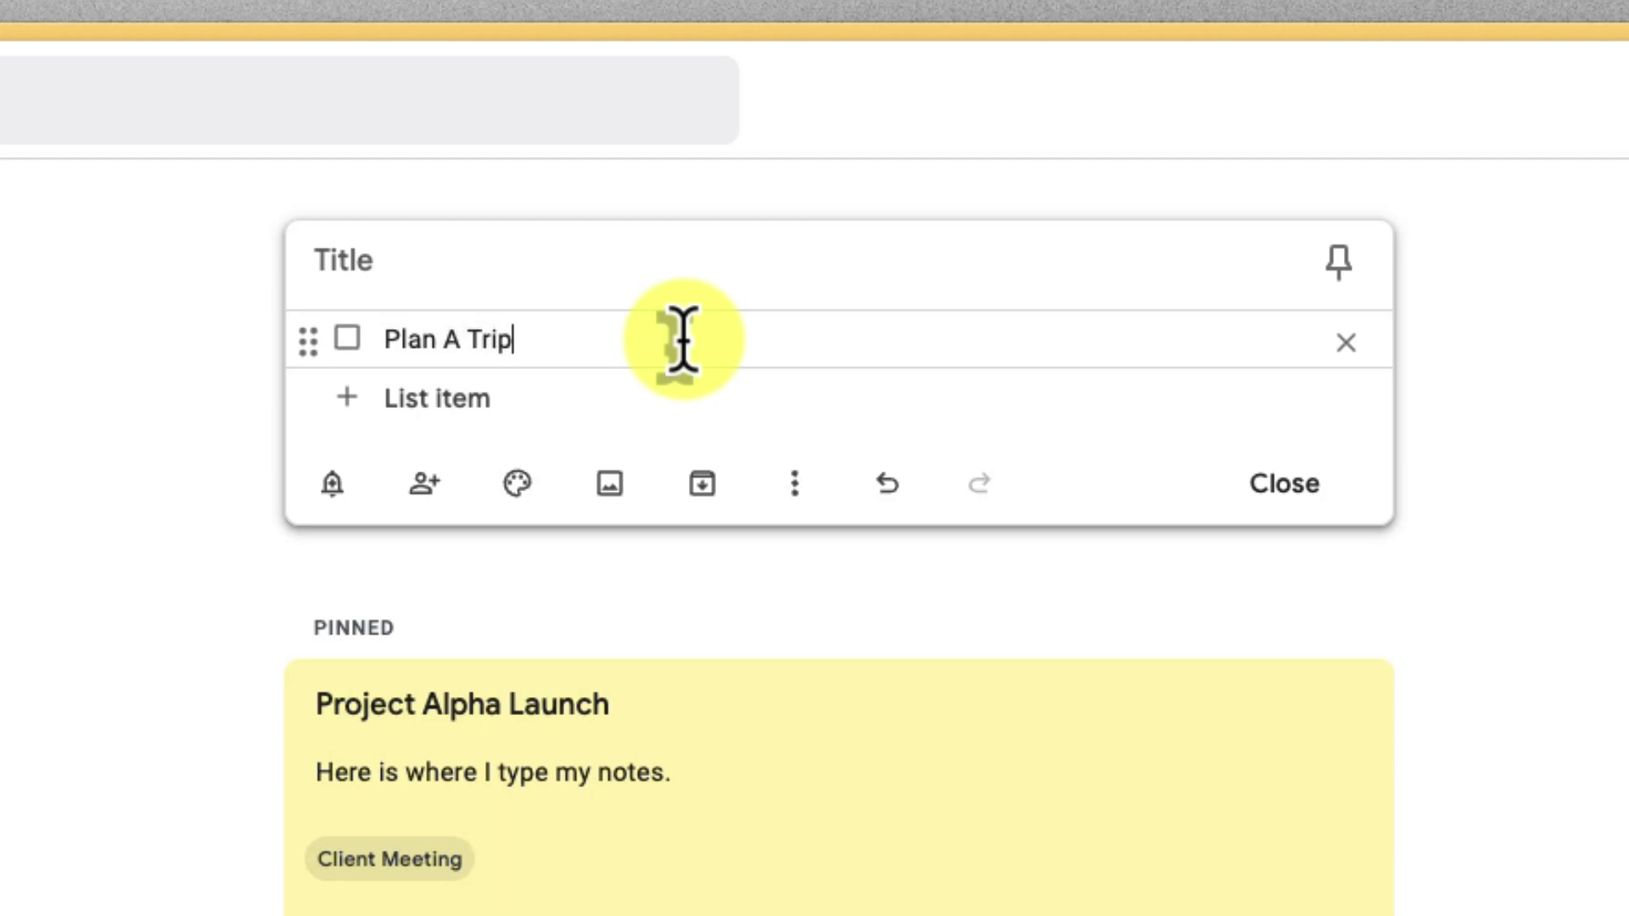
pyautogui.press('Return')
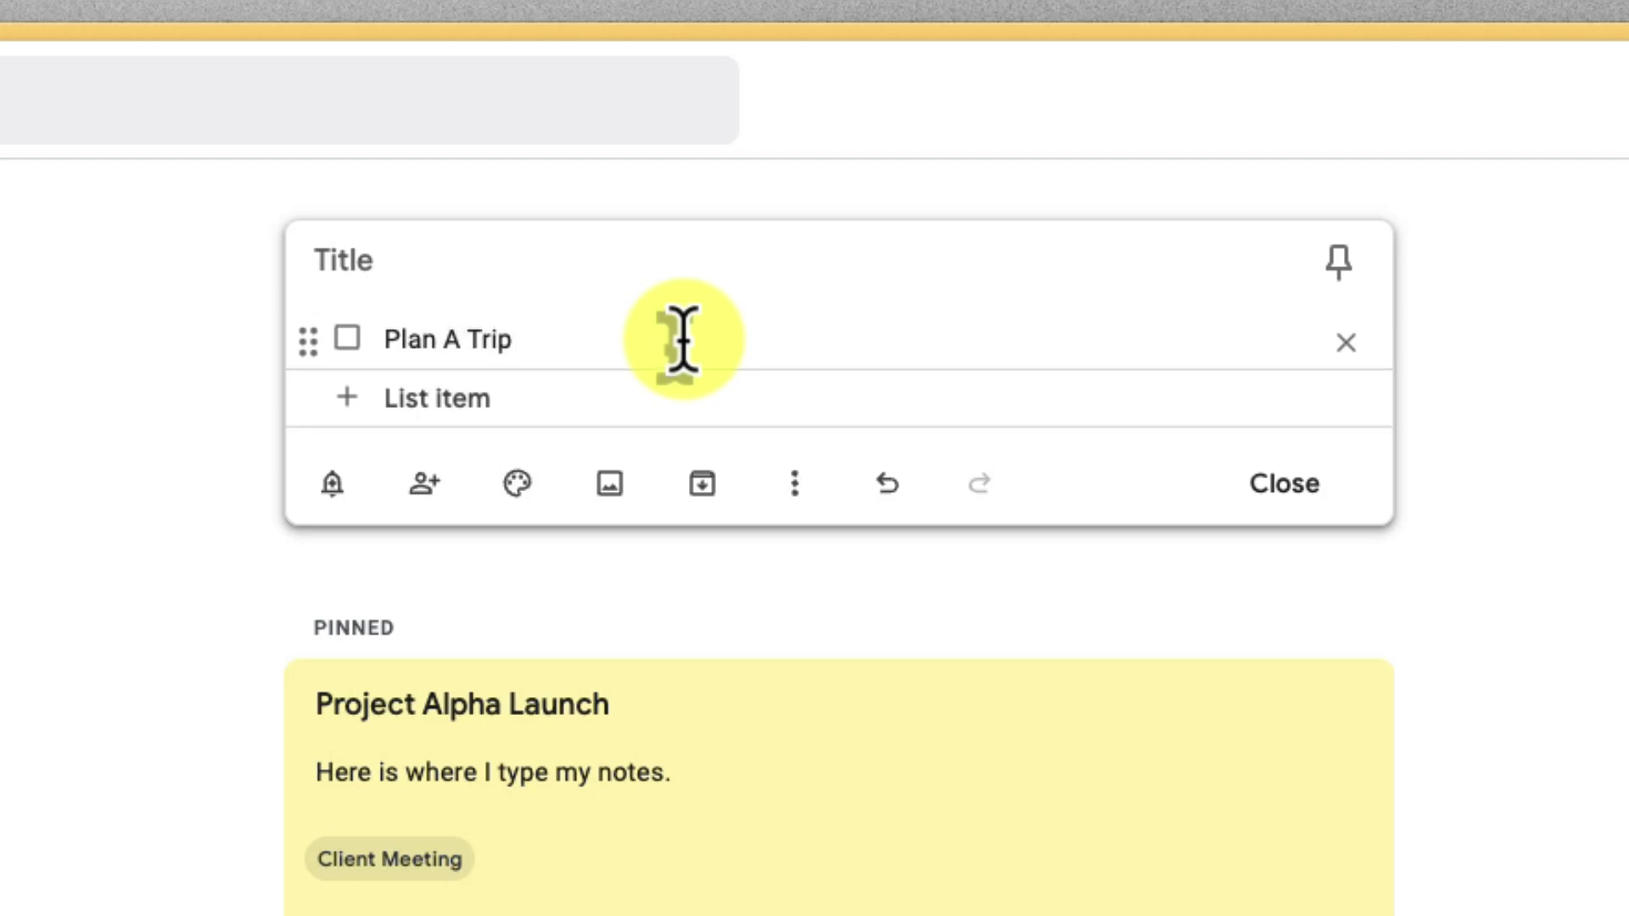
pyautogui.write('Book Flights')
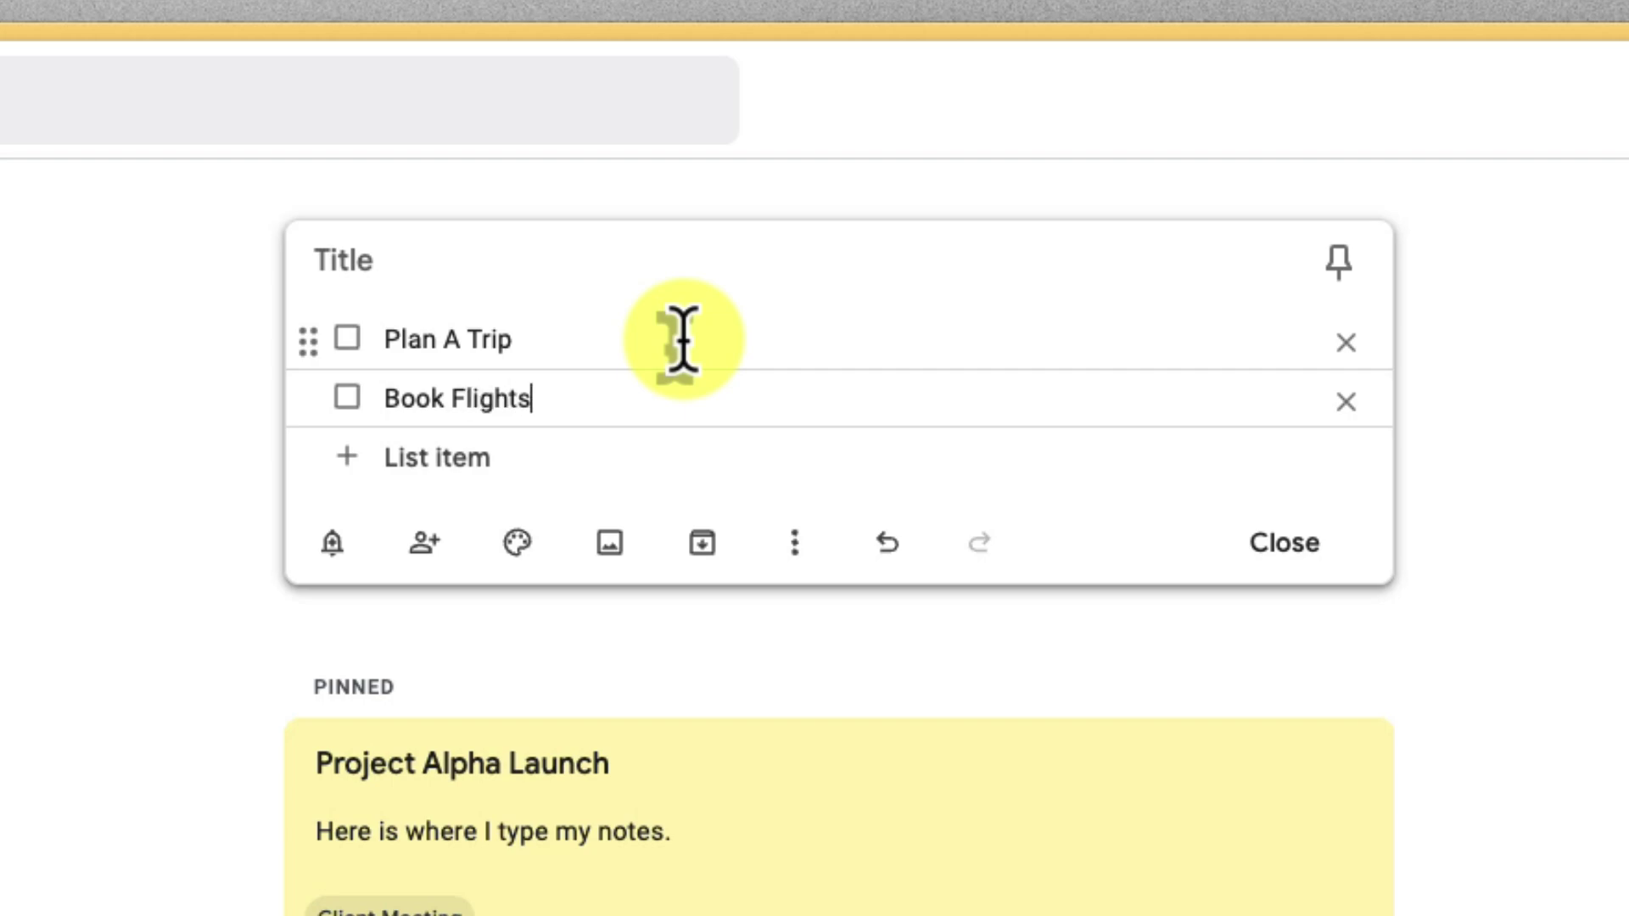
pyautogui.moveTo(302, 400); pyautogui.dragTo(390, 404)
pyautogui.click(673, 399)
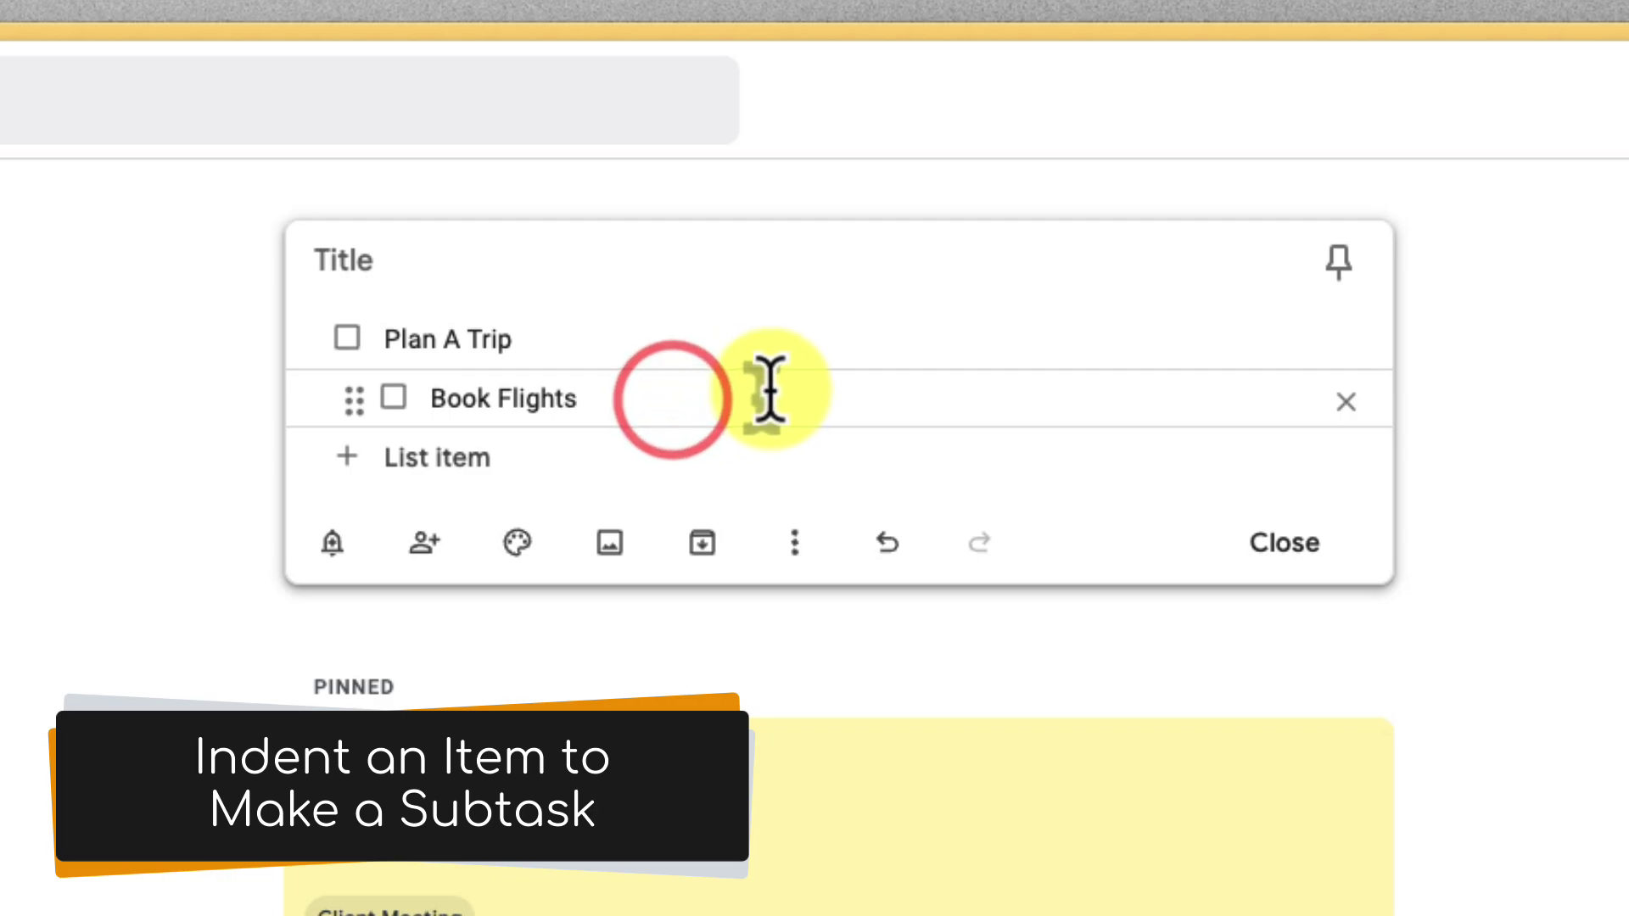
pyautogui.press('Return')
pyautogui.write('Reserve Accomo')
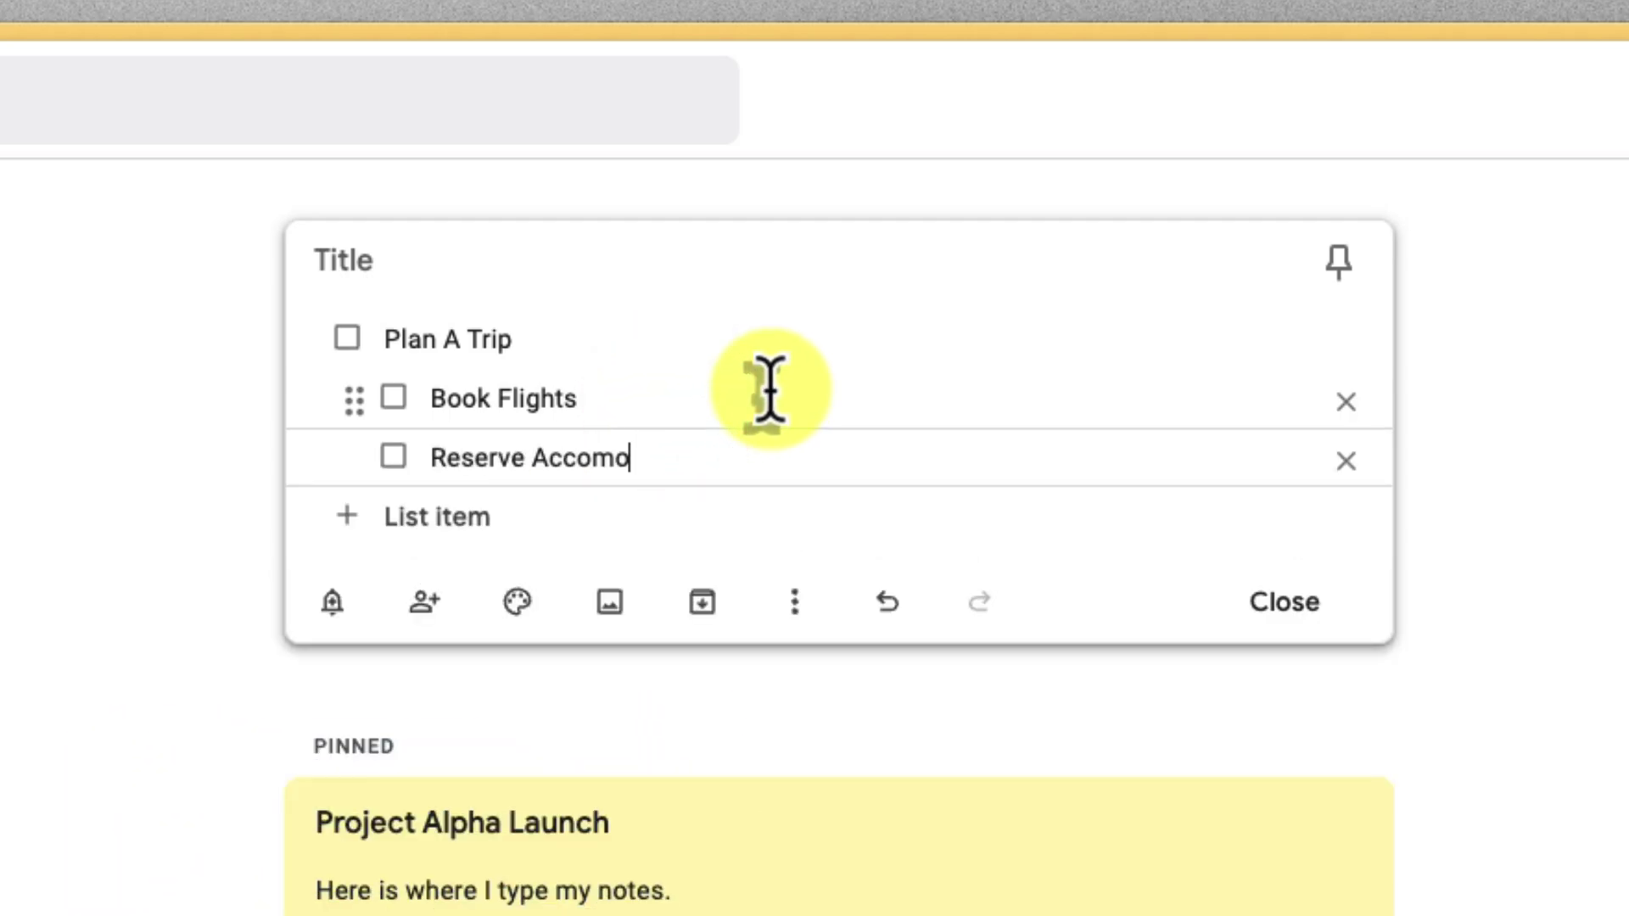
pyautogui.write('dation')
pyautogui.press('Return')
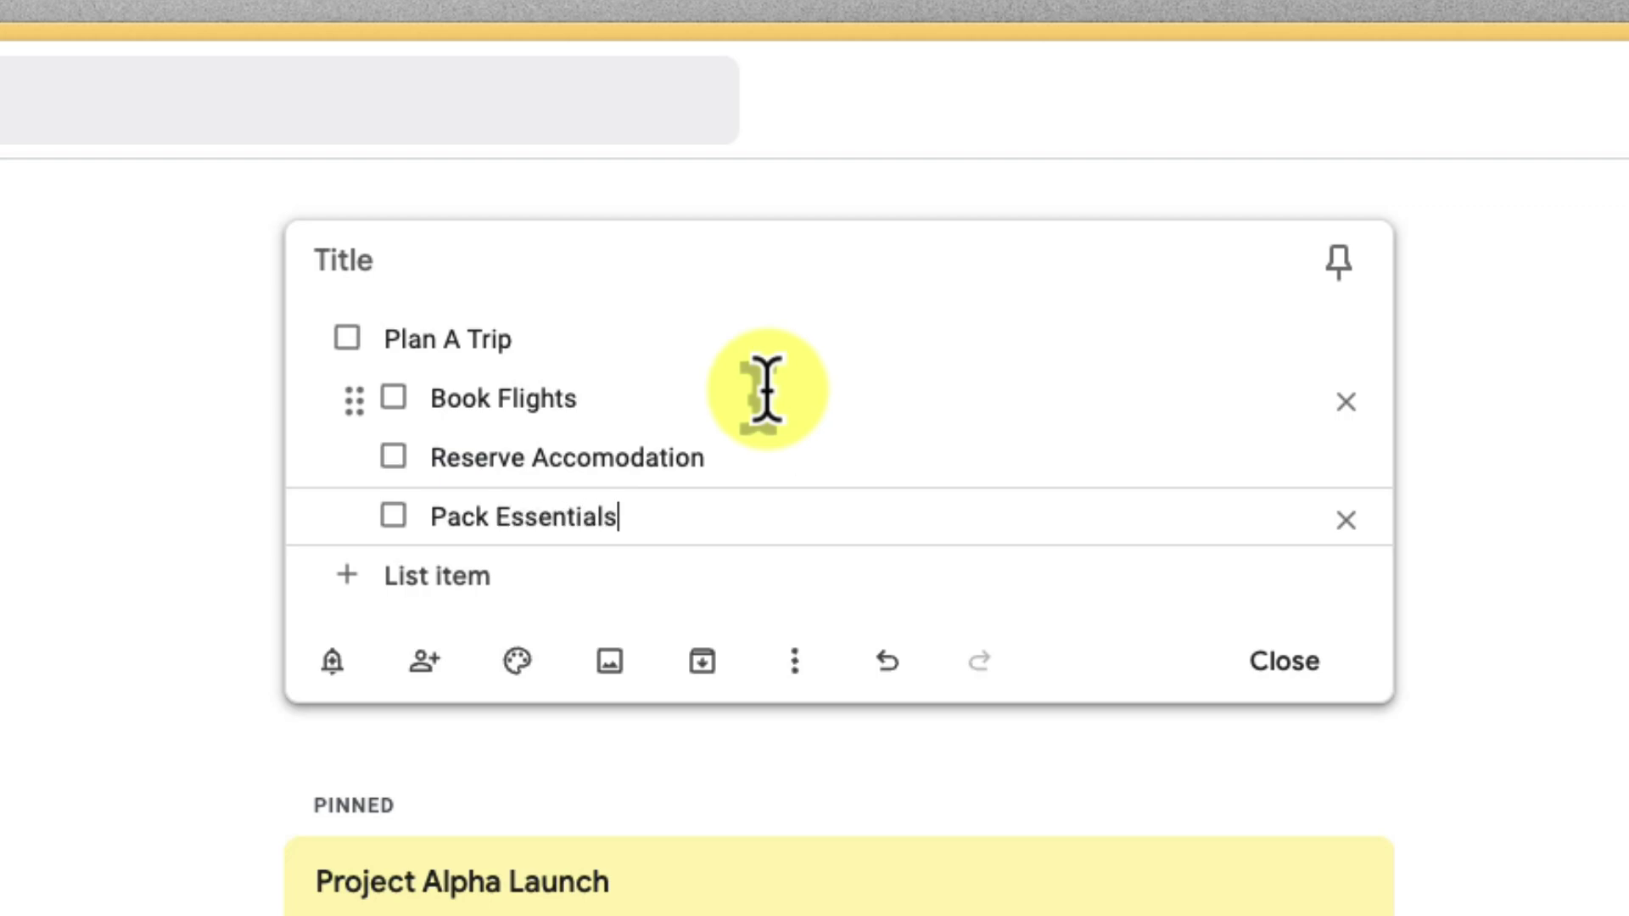
# - Tick Book Flights and Reserve Accomodation, then move Pack Essentials above Reserve Accomodation
pyautogui.click(395, 399)
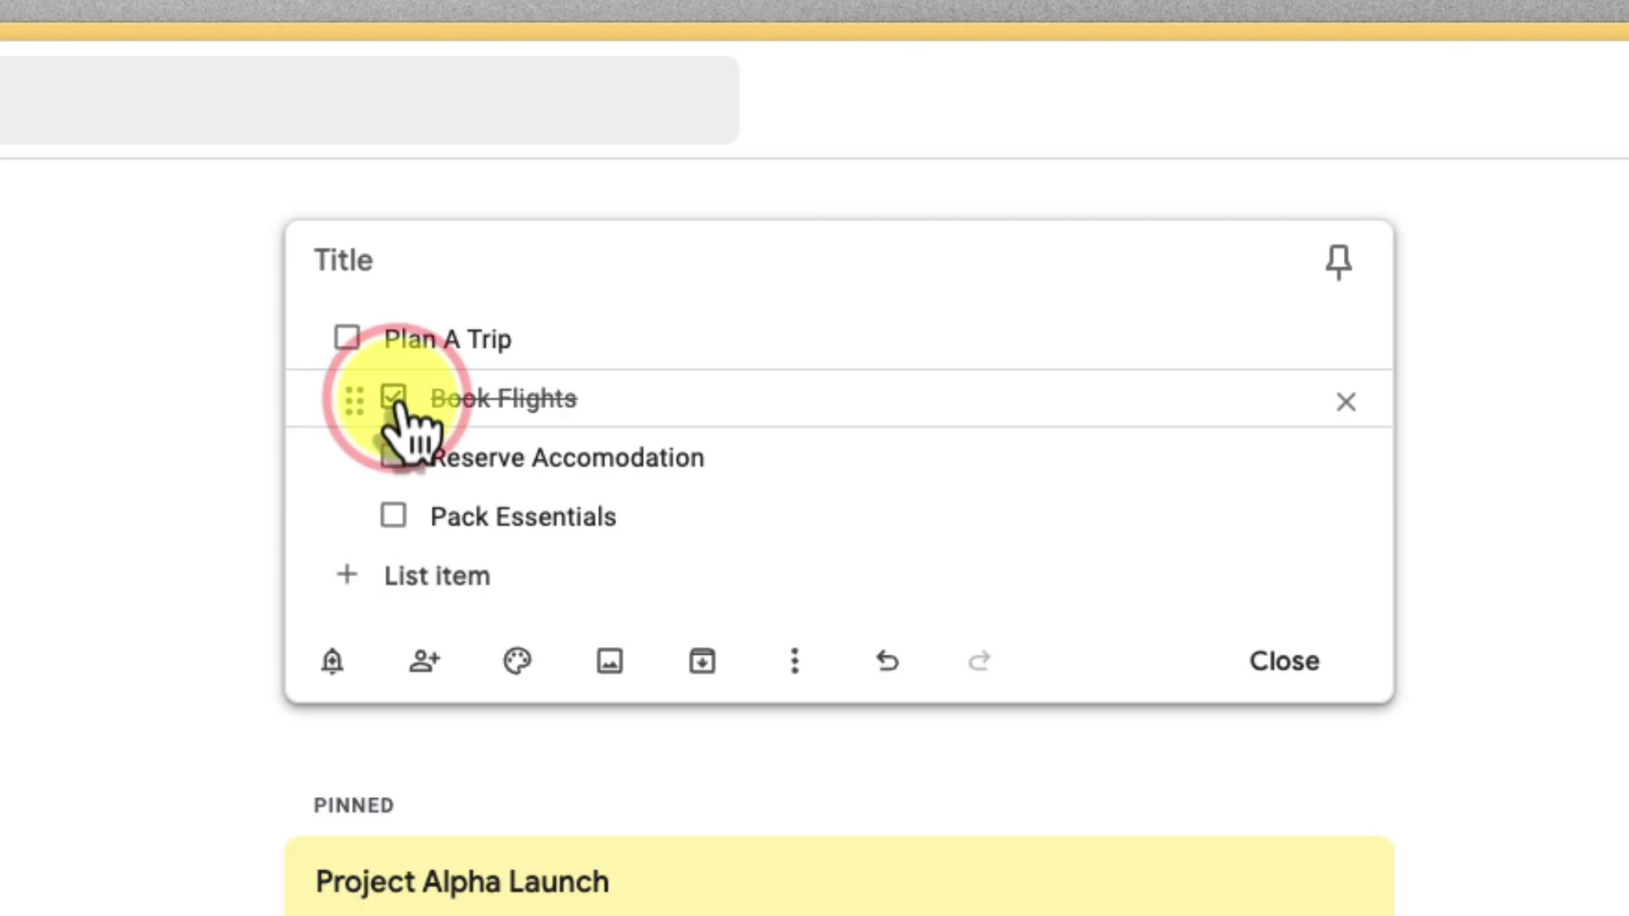
pyautogui.click(395, 458)
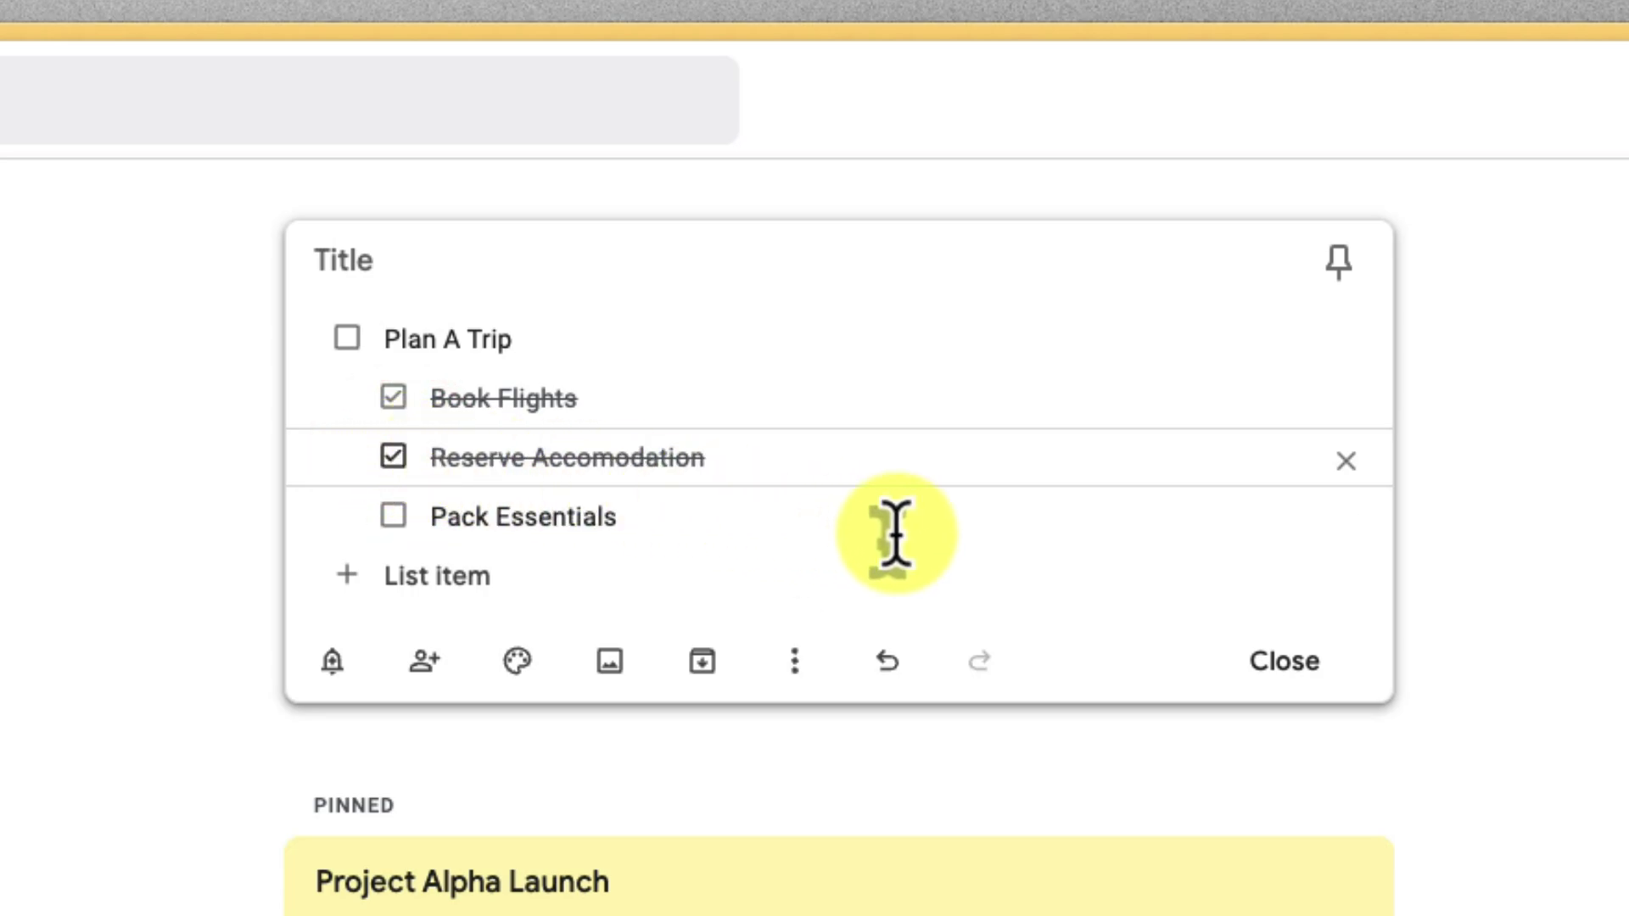
pyautogui.moveTo(360, 521); pyautogui.dragTo(386, 458)
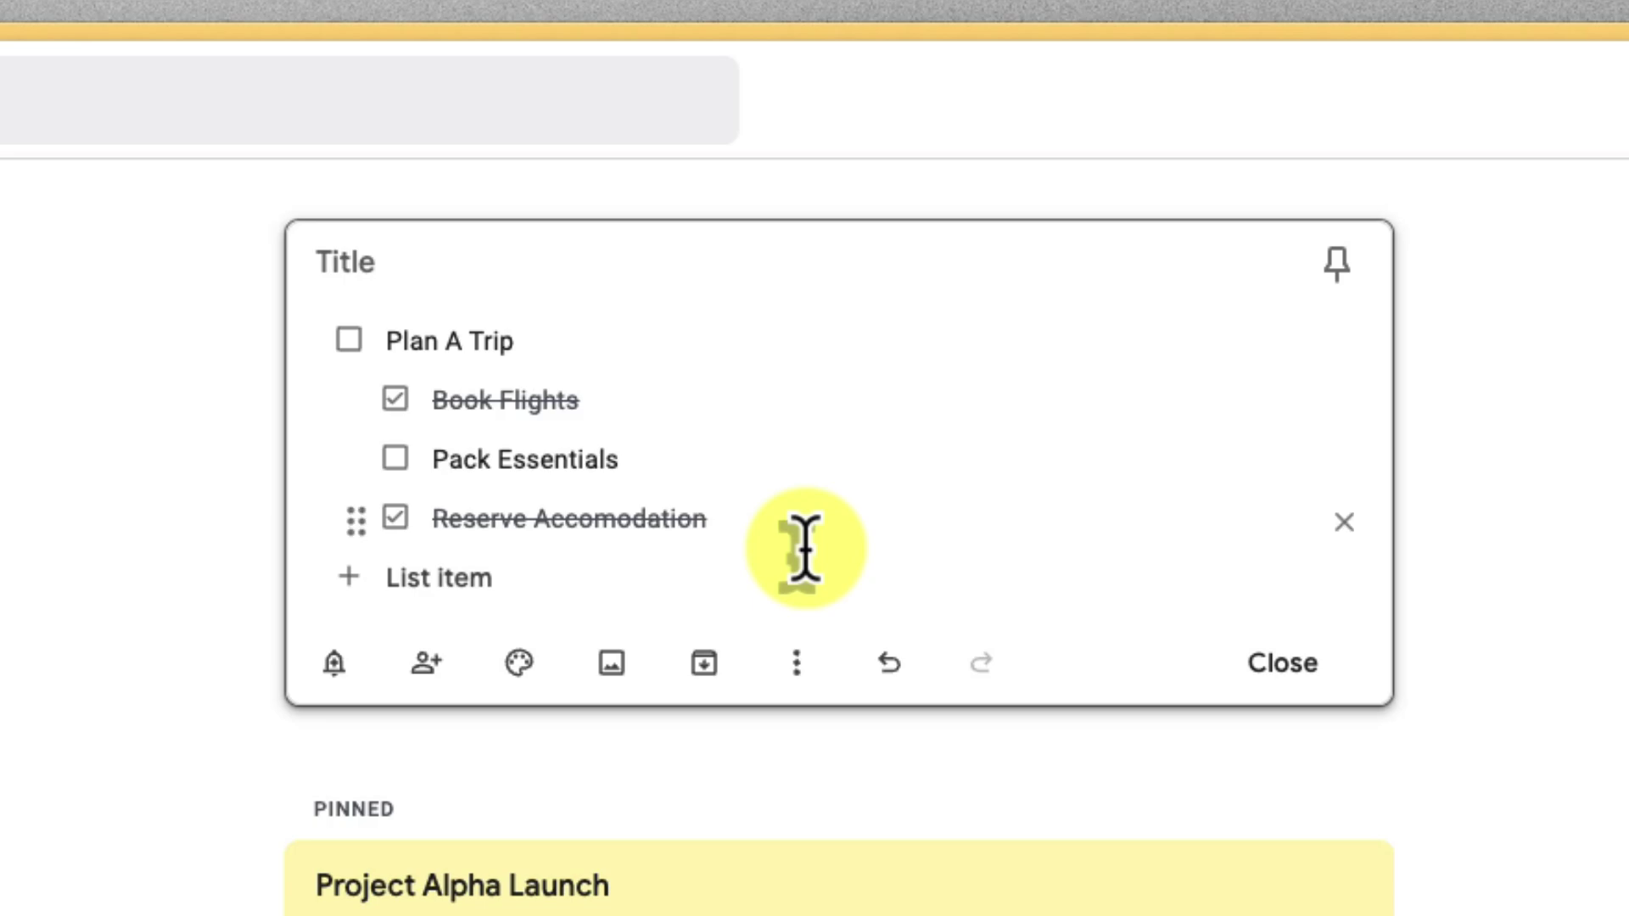
# - Enable 'Move ticked items to bottom' in Keep settings and save
pyautogui.click(1628, 106)
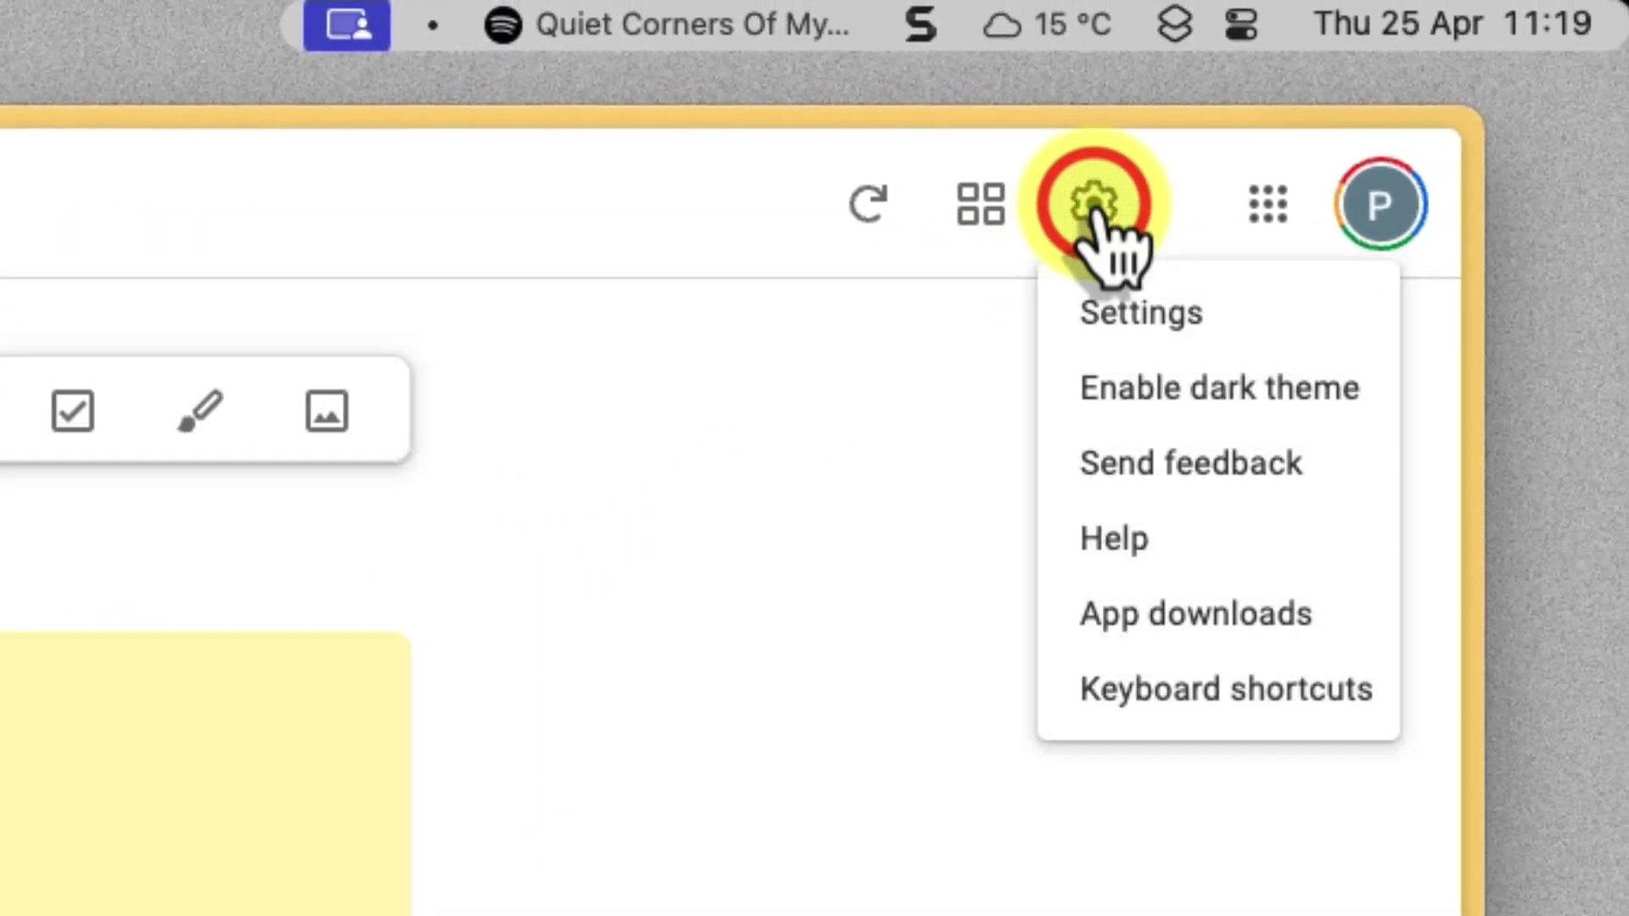
pyautogui.click(1224, 313)
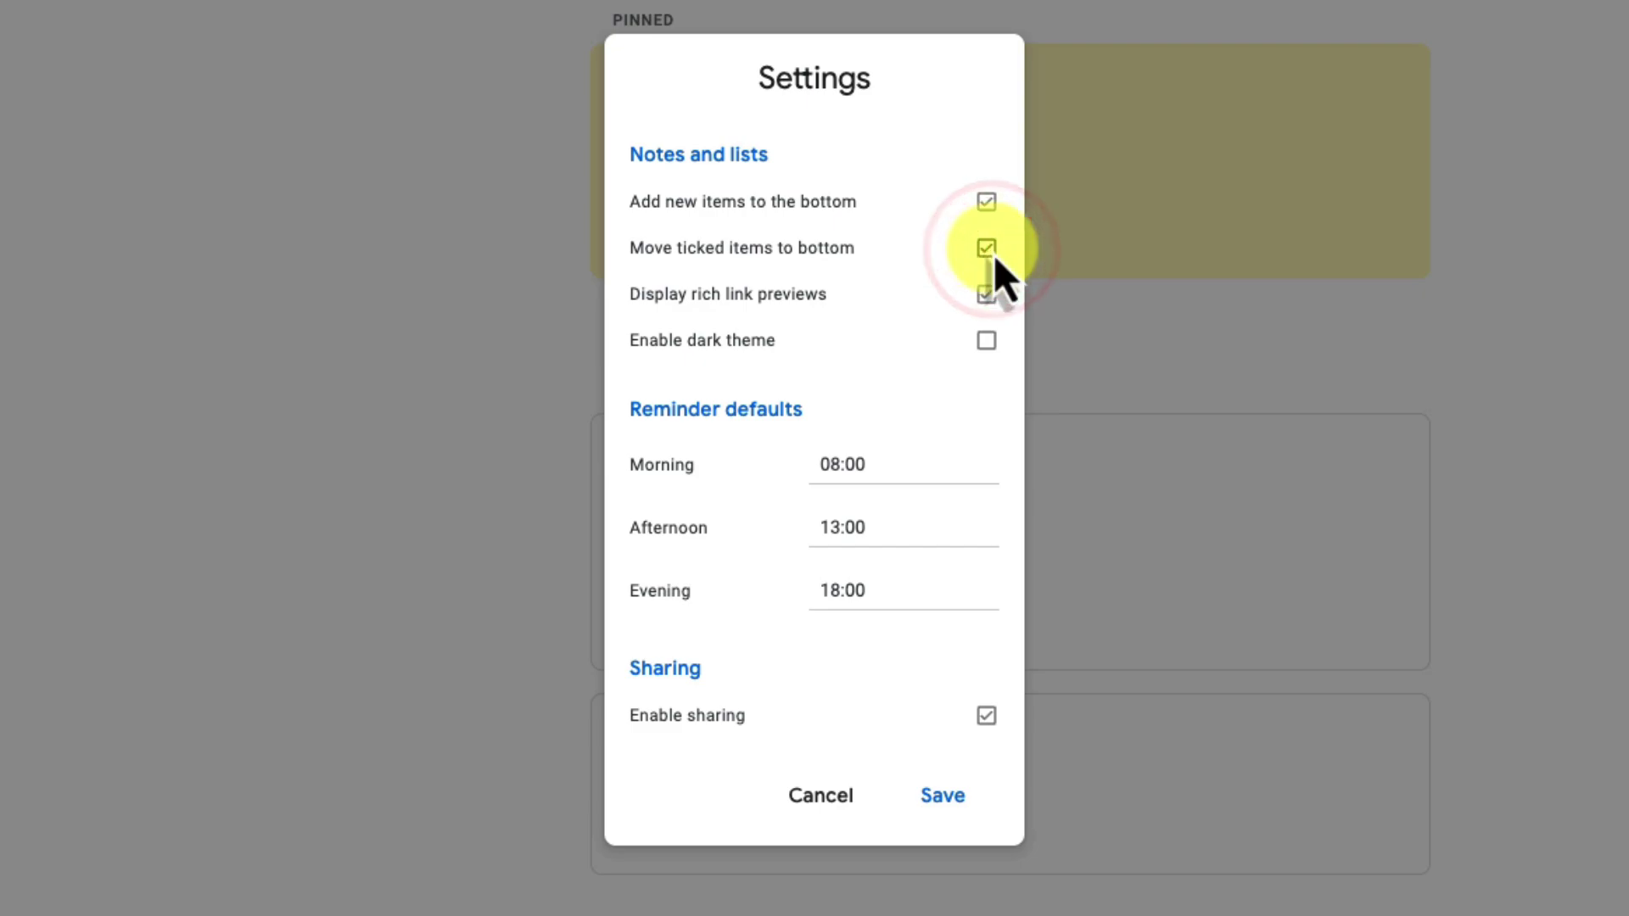
pyautogui.click(940, 796)
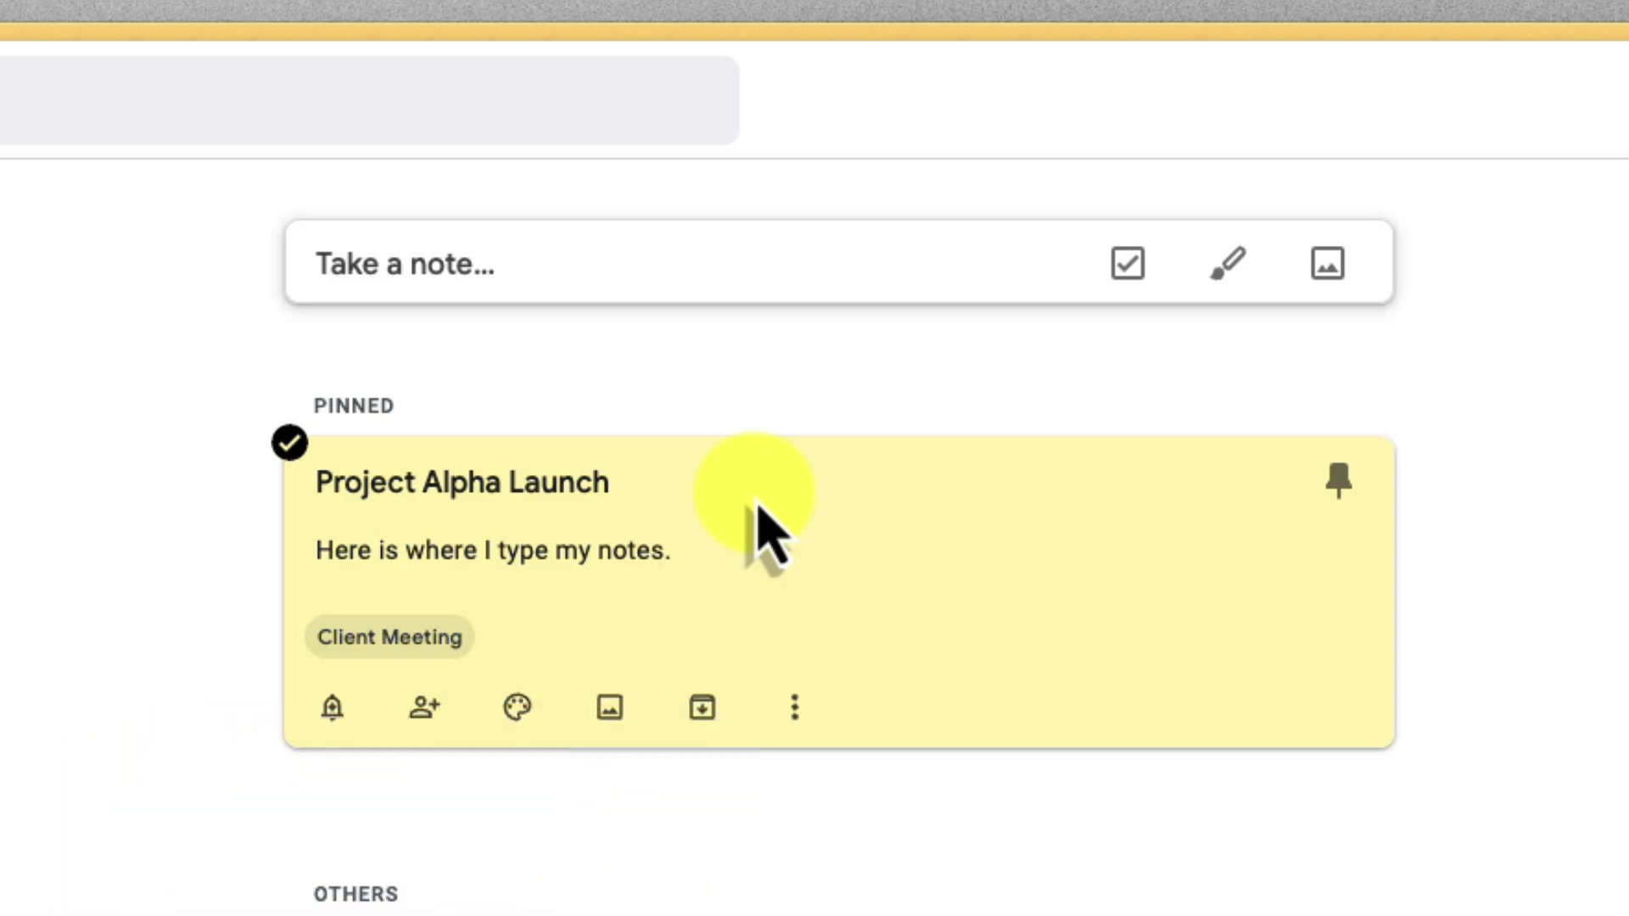
# - Create a 'Doctors Appointment' note with a reminder for 26 Apr 2024 at 13:00
pyautogui.click(568, 259)
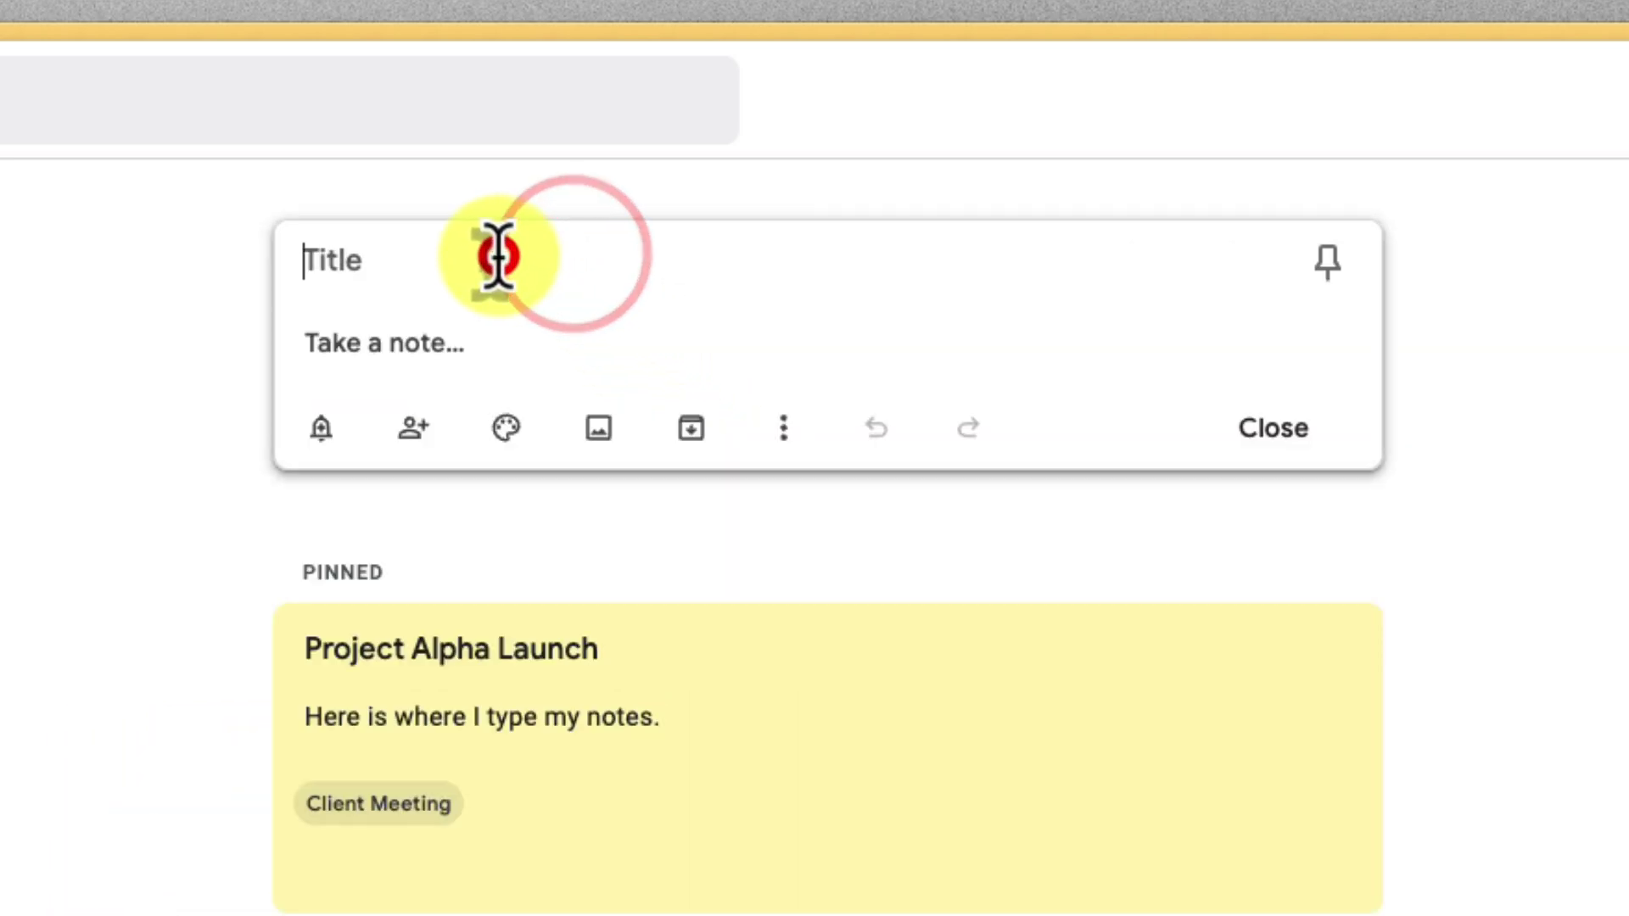
pyautogui.write('Doctors Appointment')
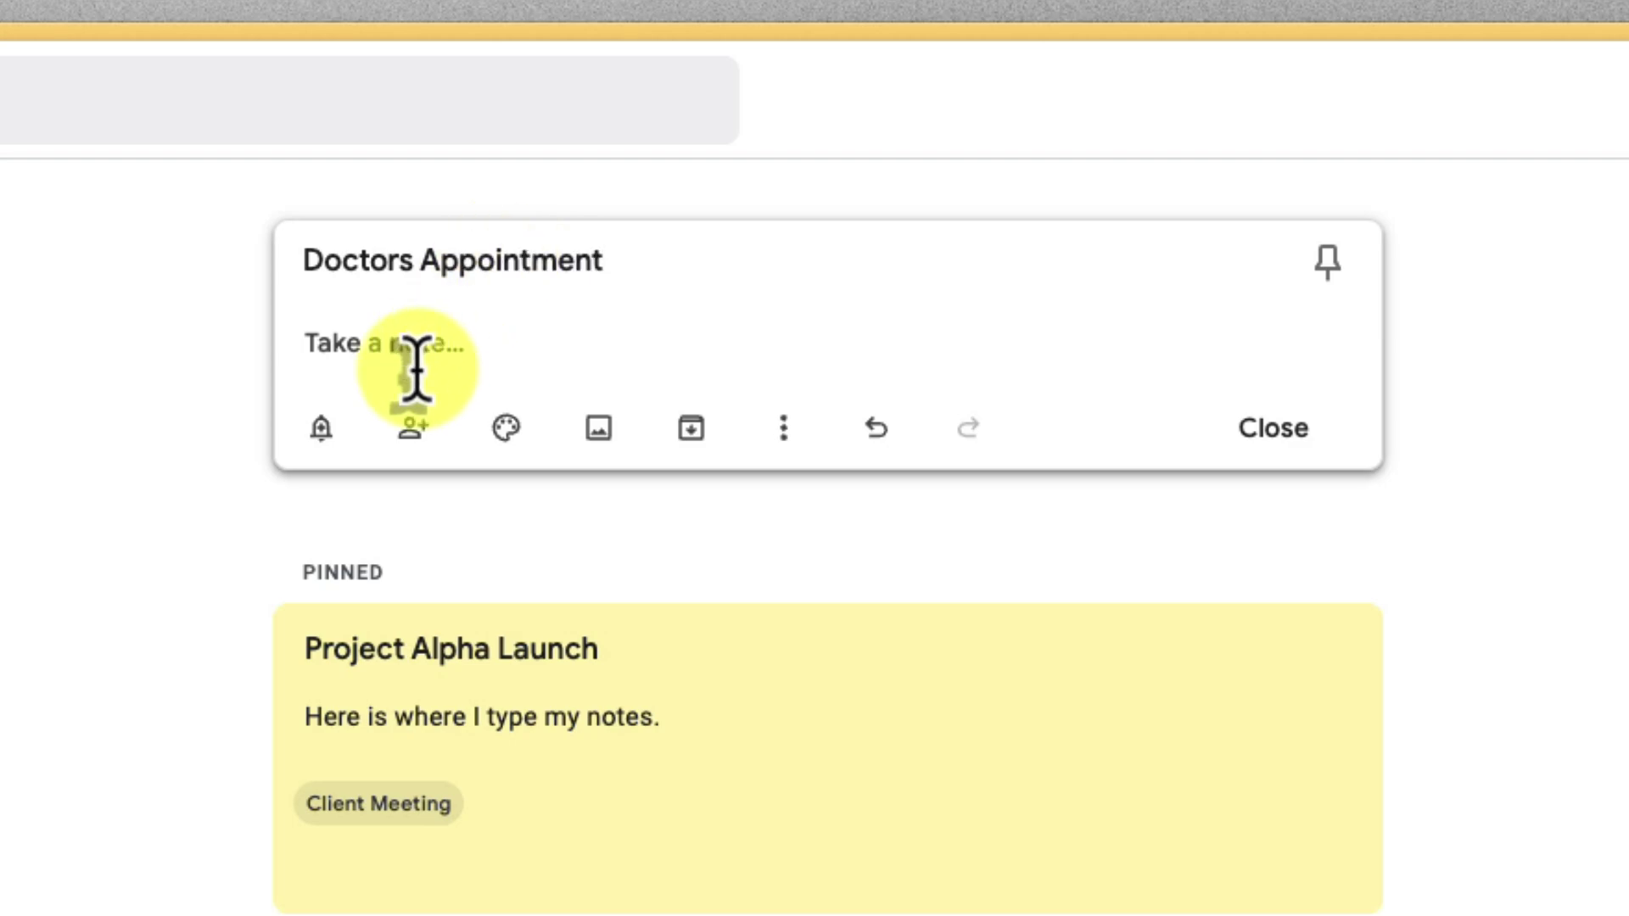
pyautogui.click(320, 427)
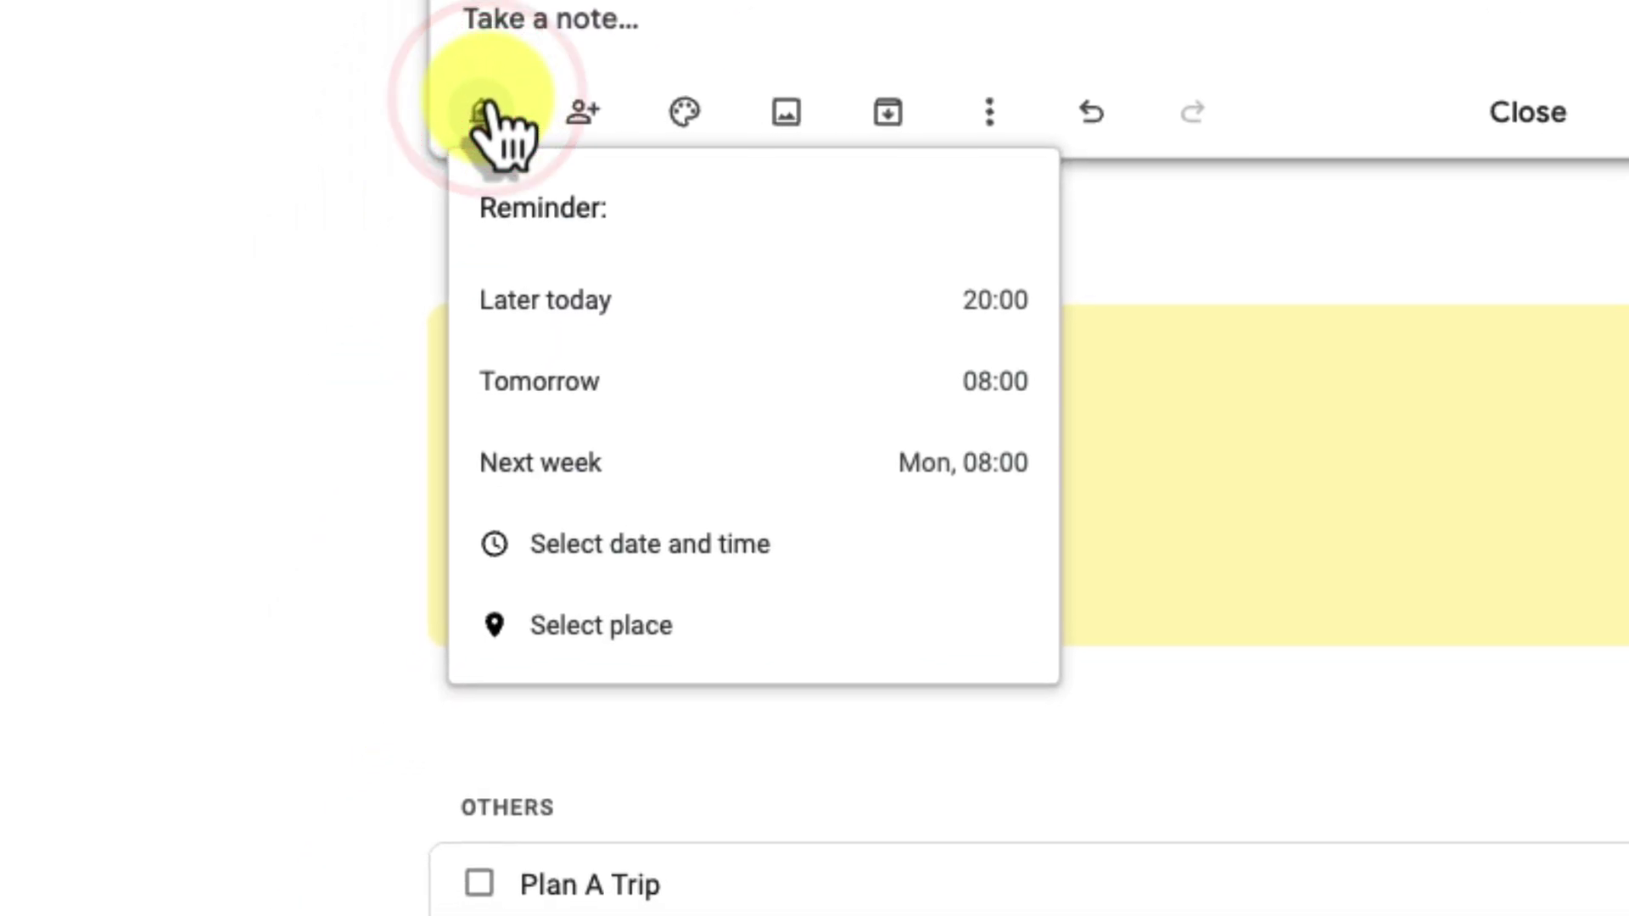
pyautogui.click(713, 544)
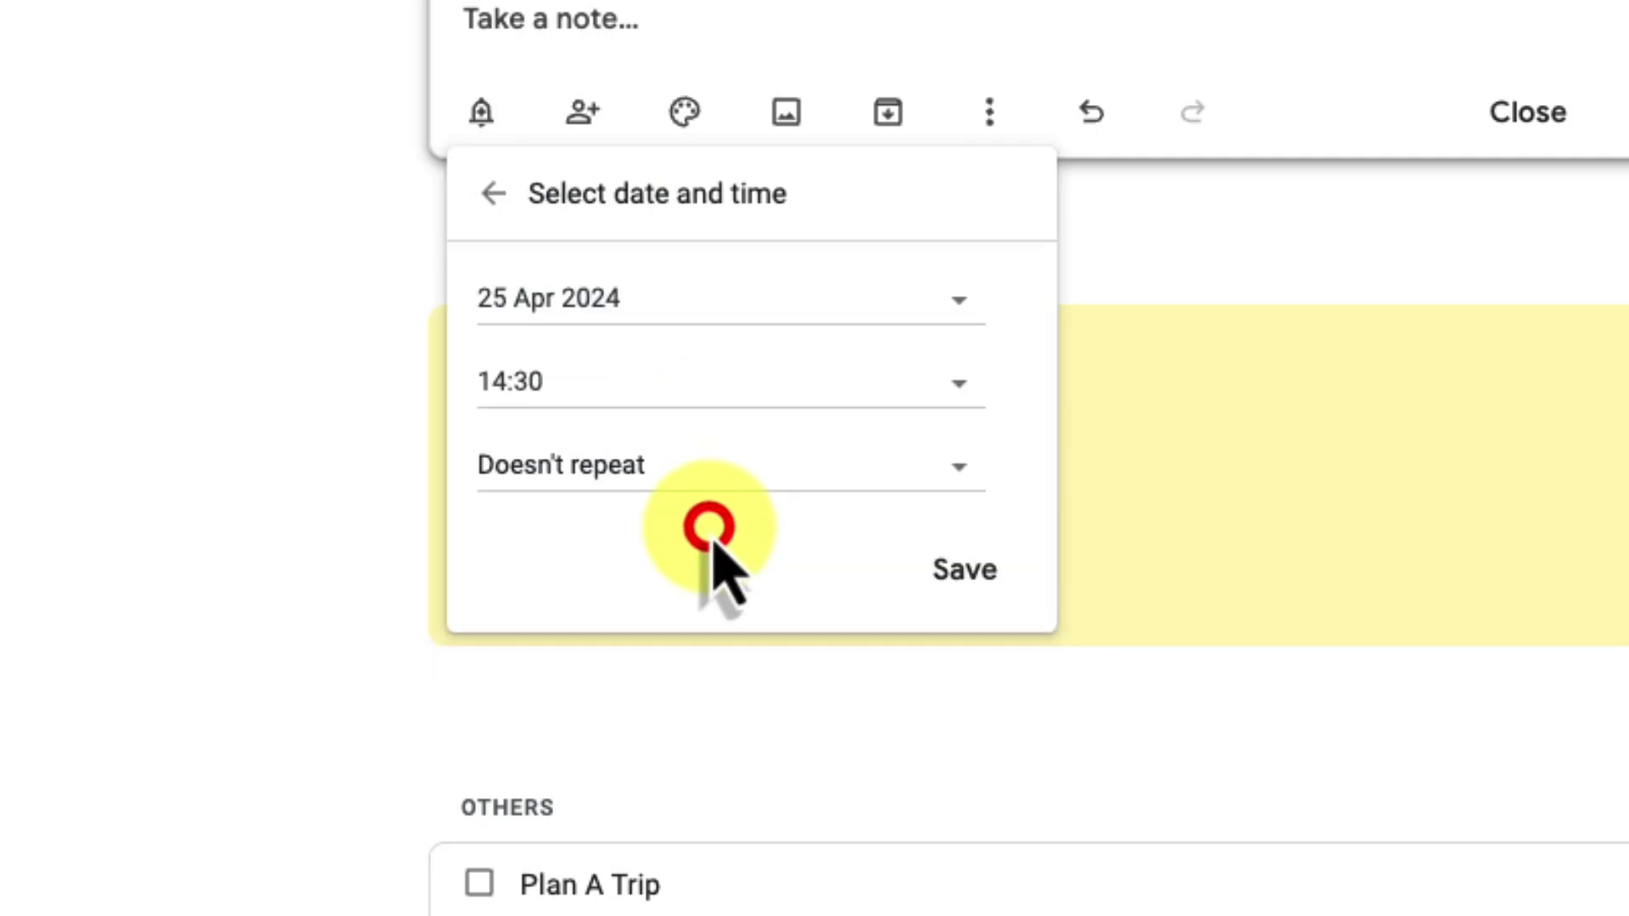
pyautogui.click(704, 297)
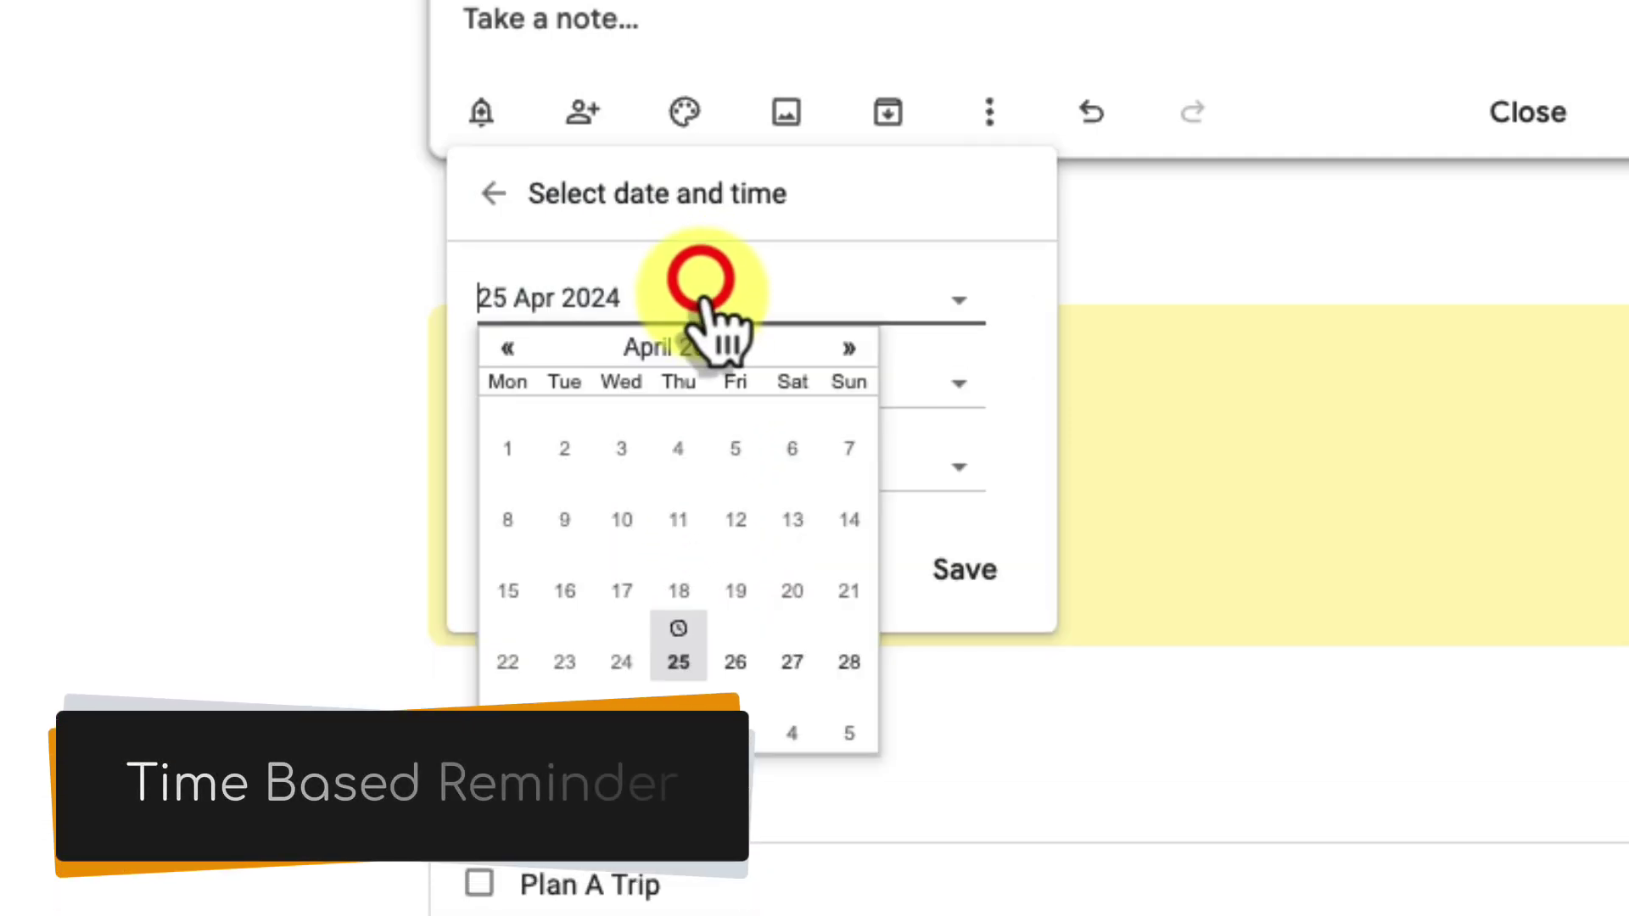
pyautogui.click(731, 659)
pyautogui.click(725, 374)
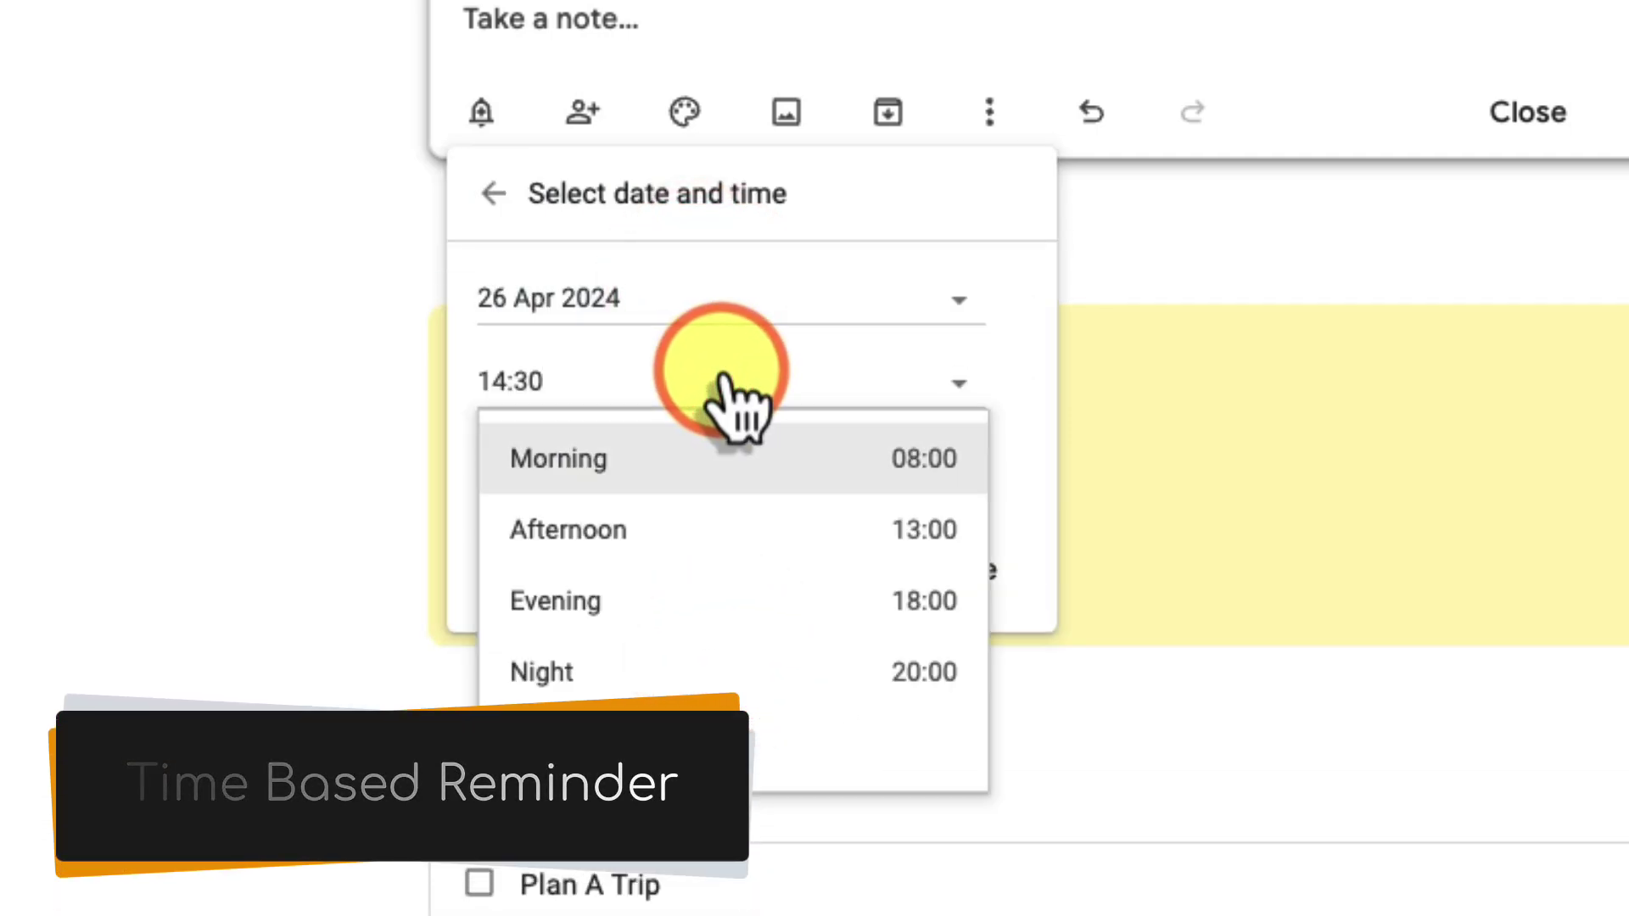
pyautogui.click(740, 522)
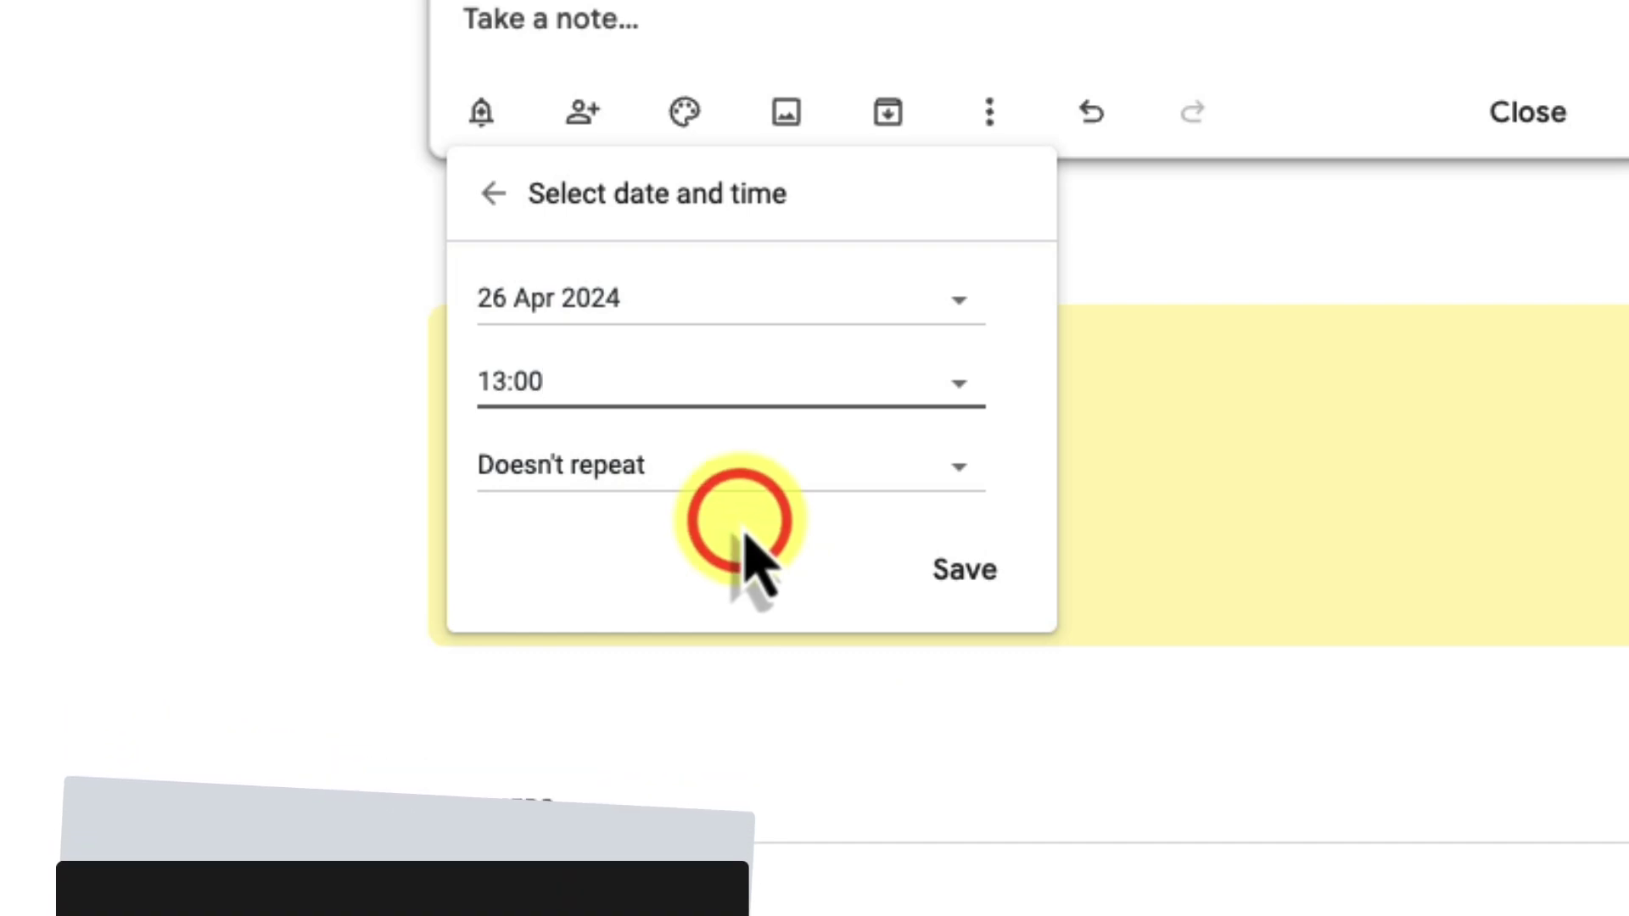
pyautogui.click(969, 571)
# - Close the Doctors Appointment note and start a new 'Water Plants' note
pyautogui.click(1400, 348)
pyautogui.click(1457, 577)
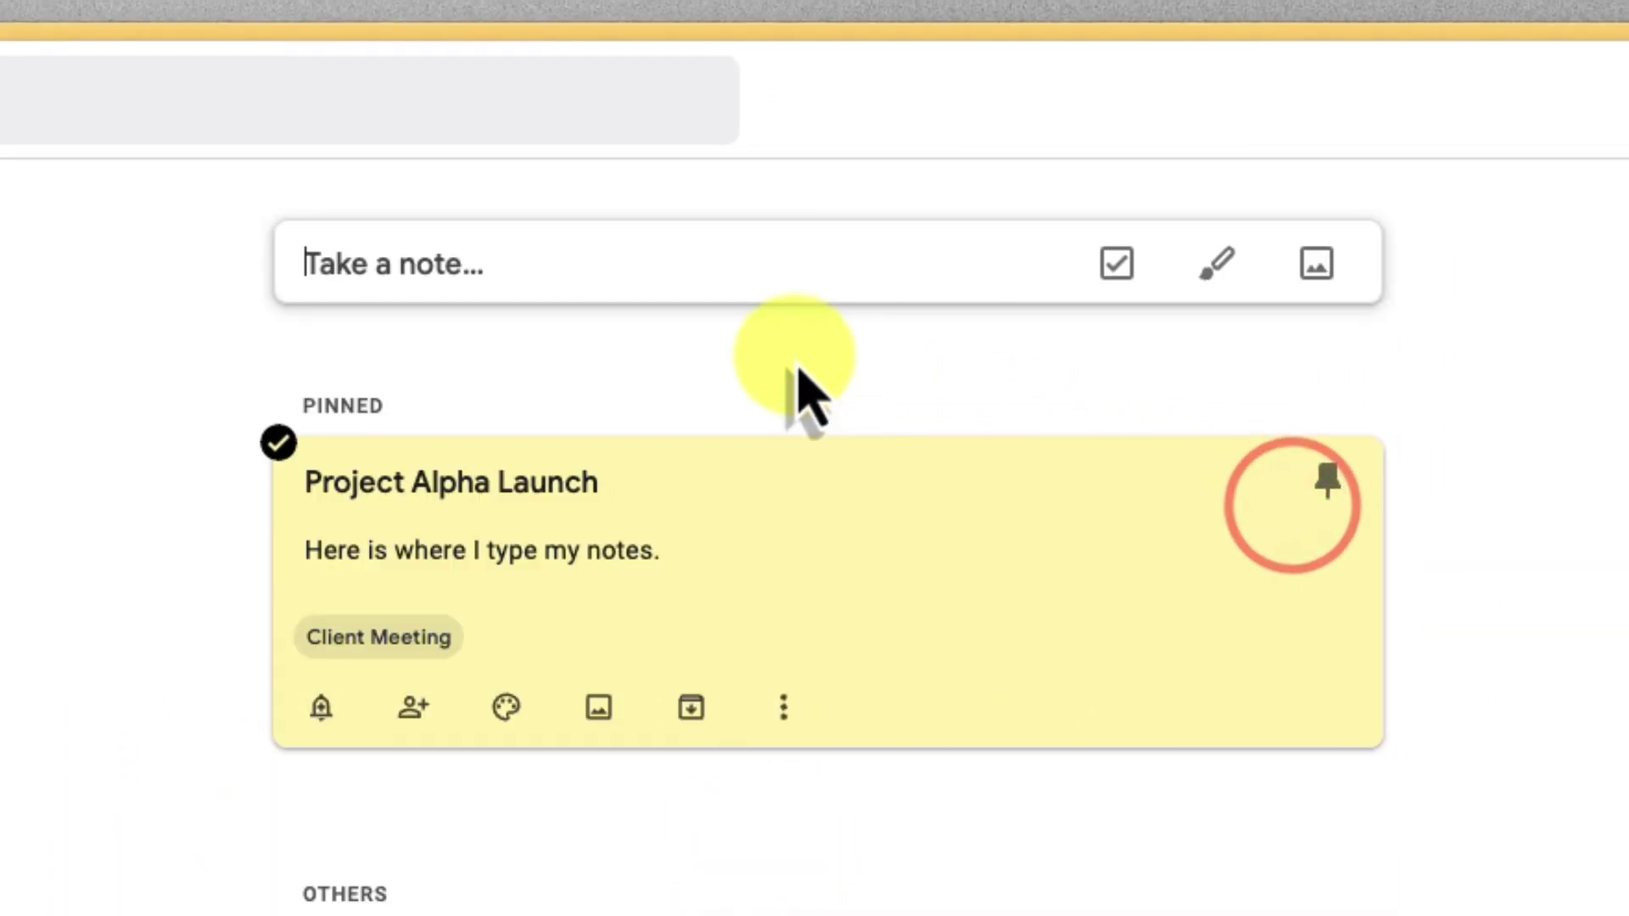
pyautogui.click(478, 263)
pyautogui.write('Water Plants')
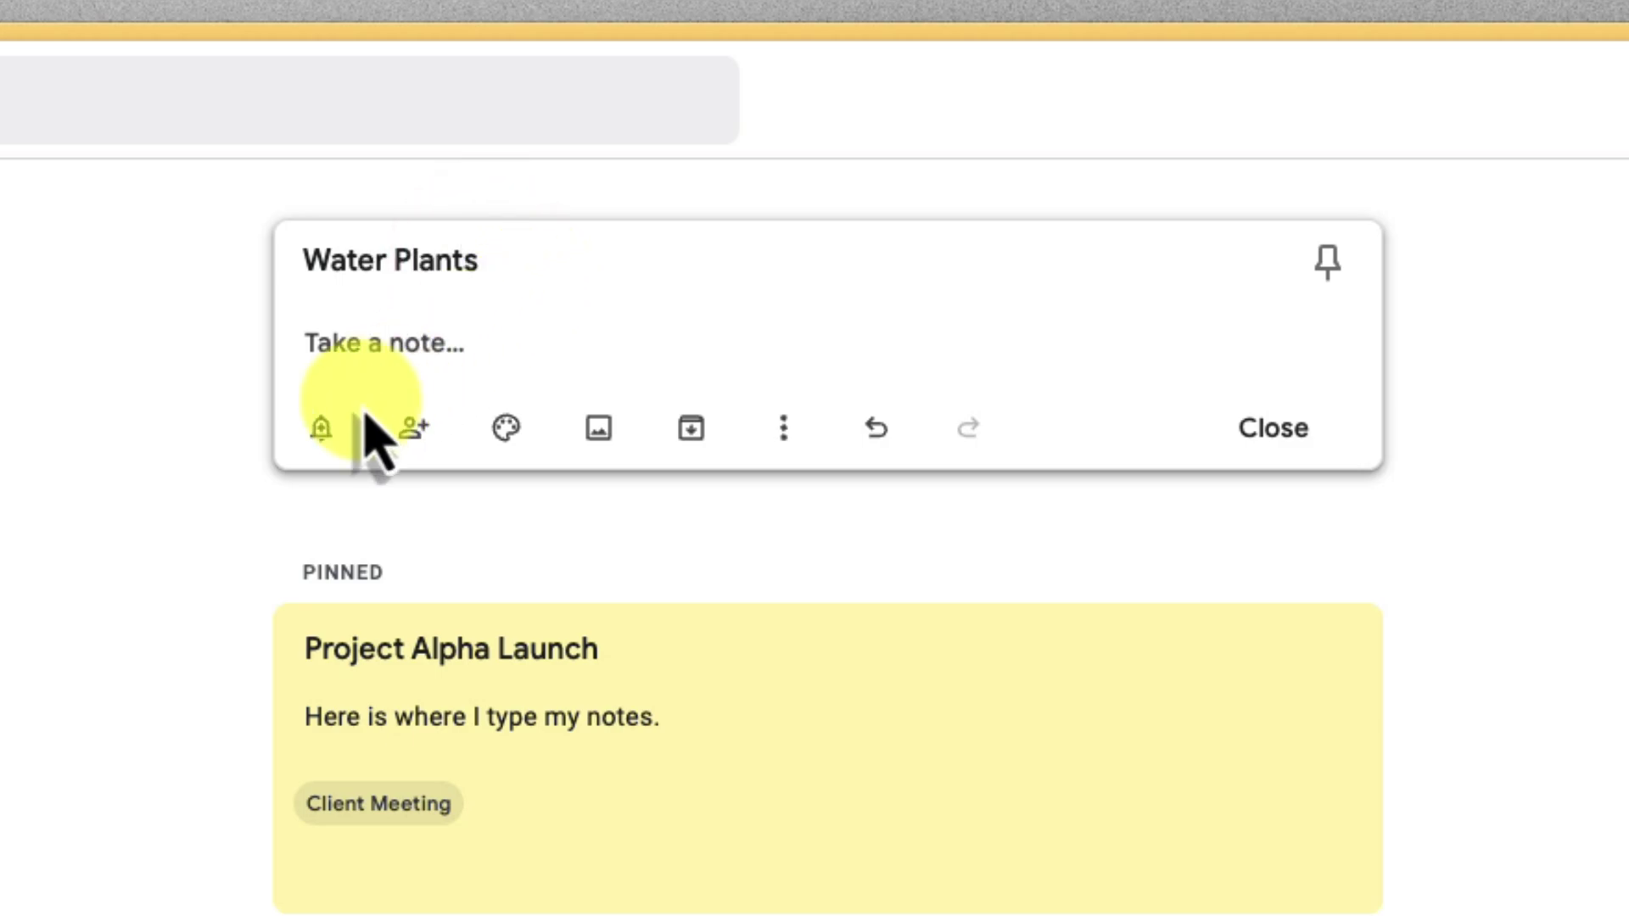
# - Give Water Plants a reminder repeating daily from tomorrow at 08:00, then close it
pyautogui.click(322, 427)
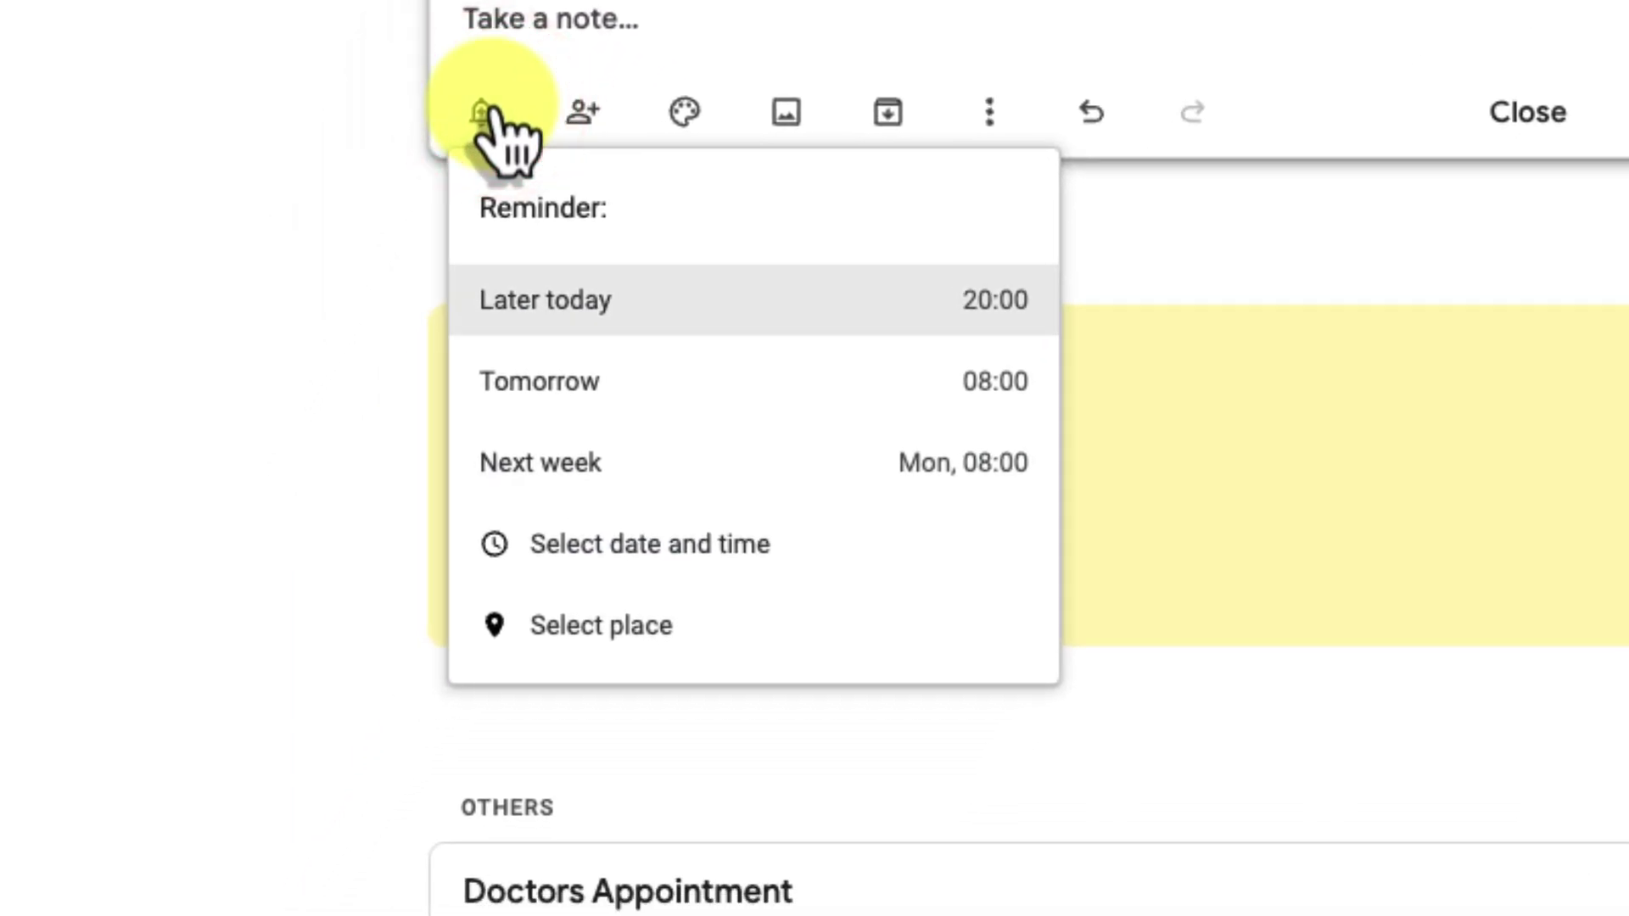
pyautogui.click(611, 382)
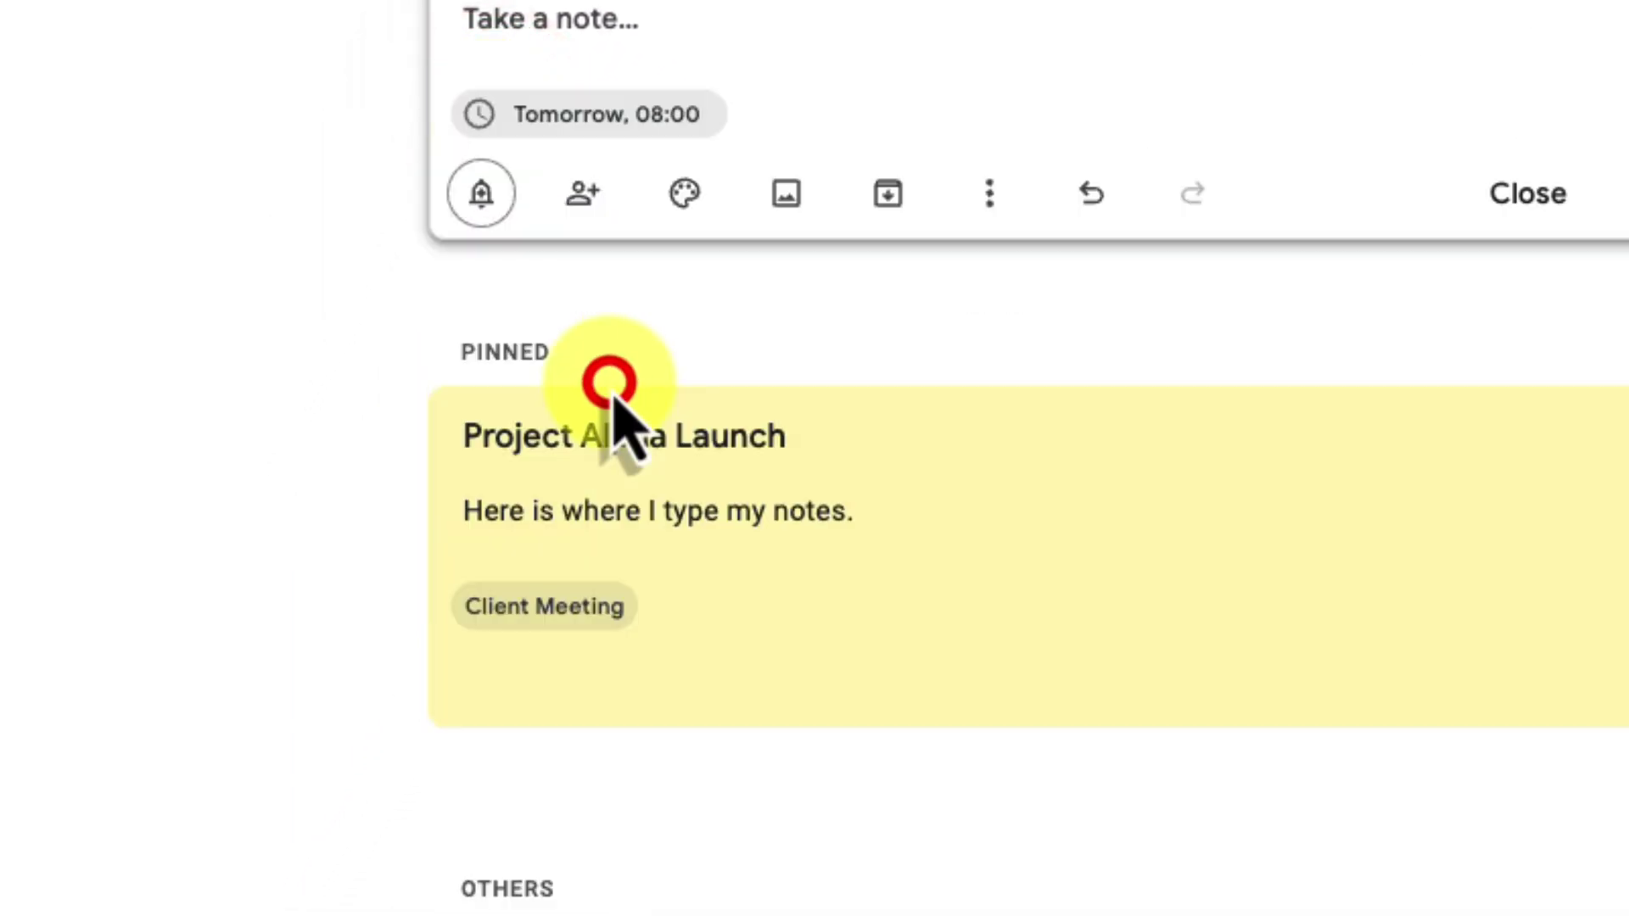
pyautogui.click(609, 117)
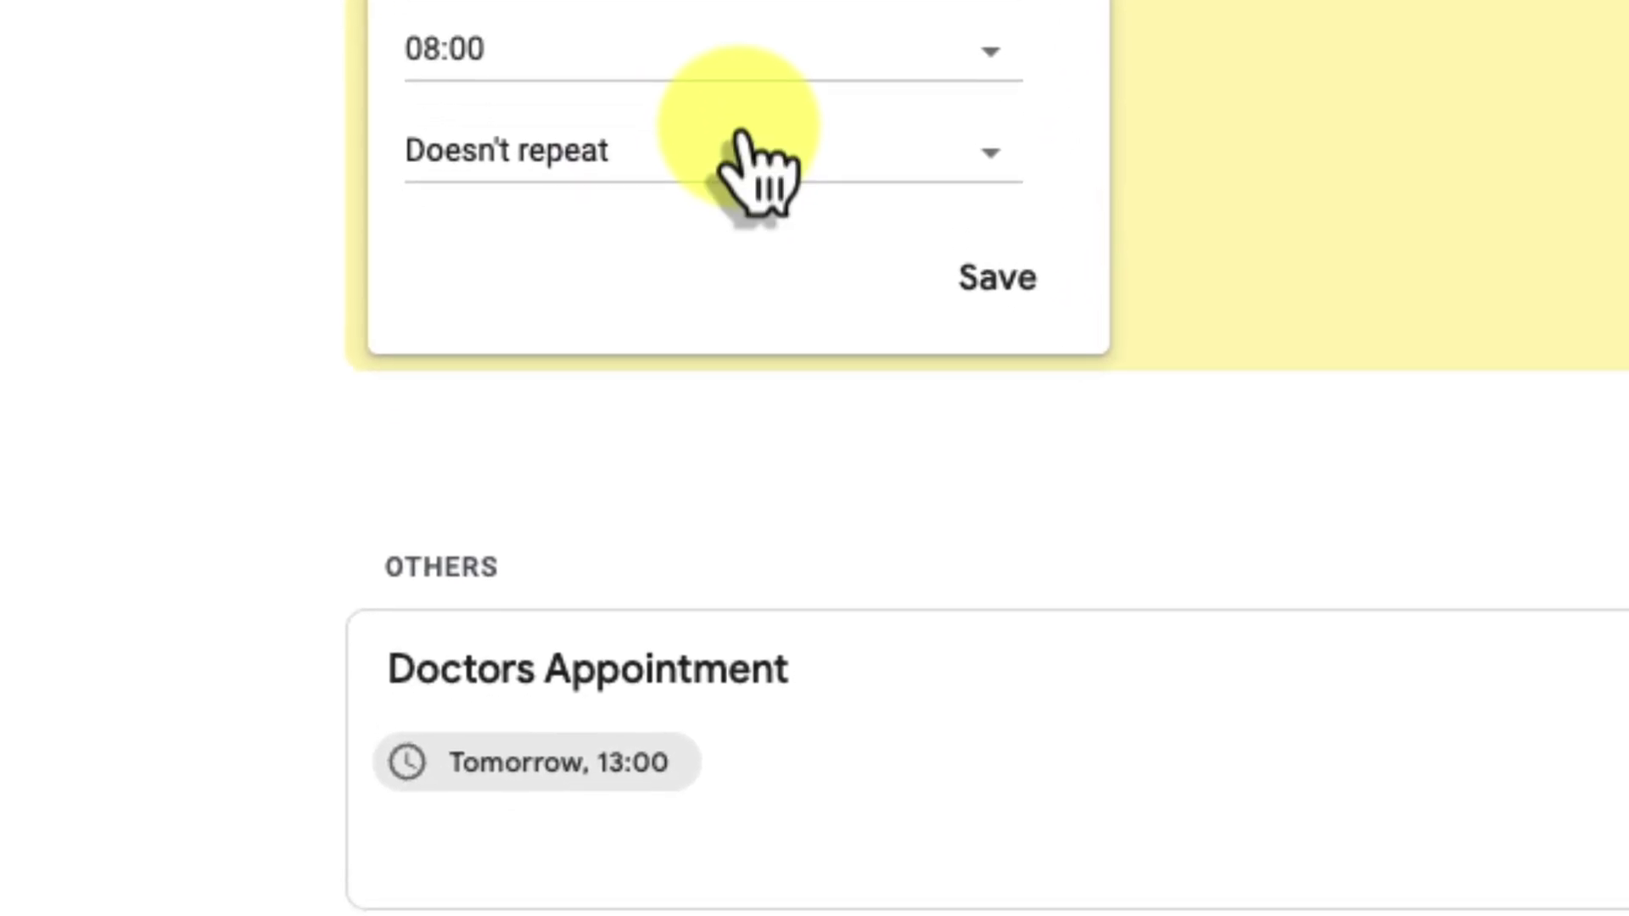
pyautogui.click(740, 137)
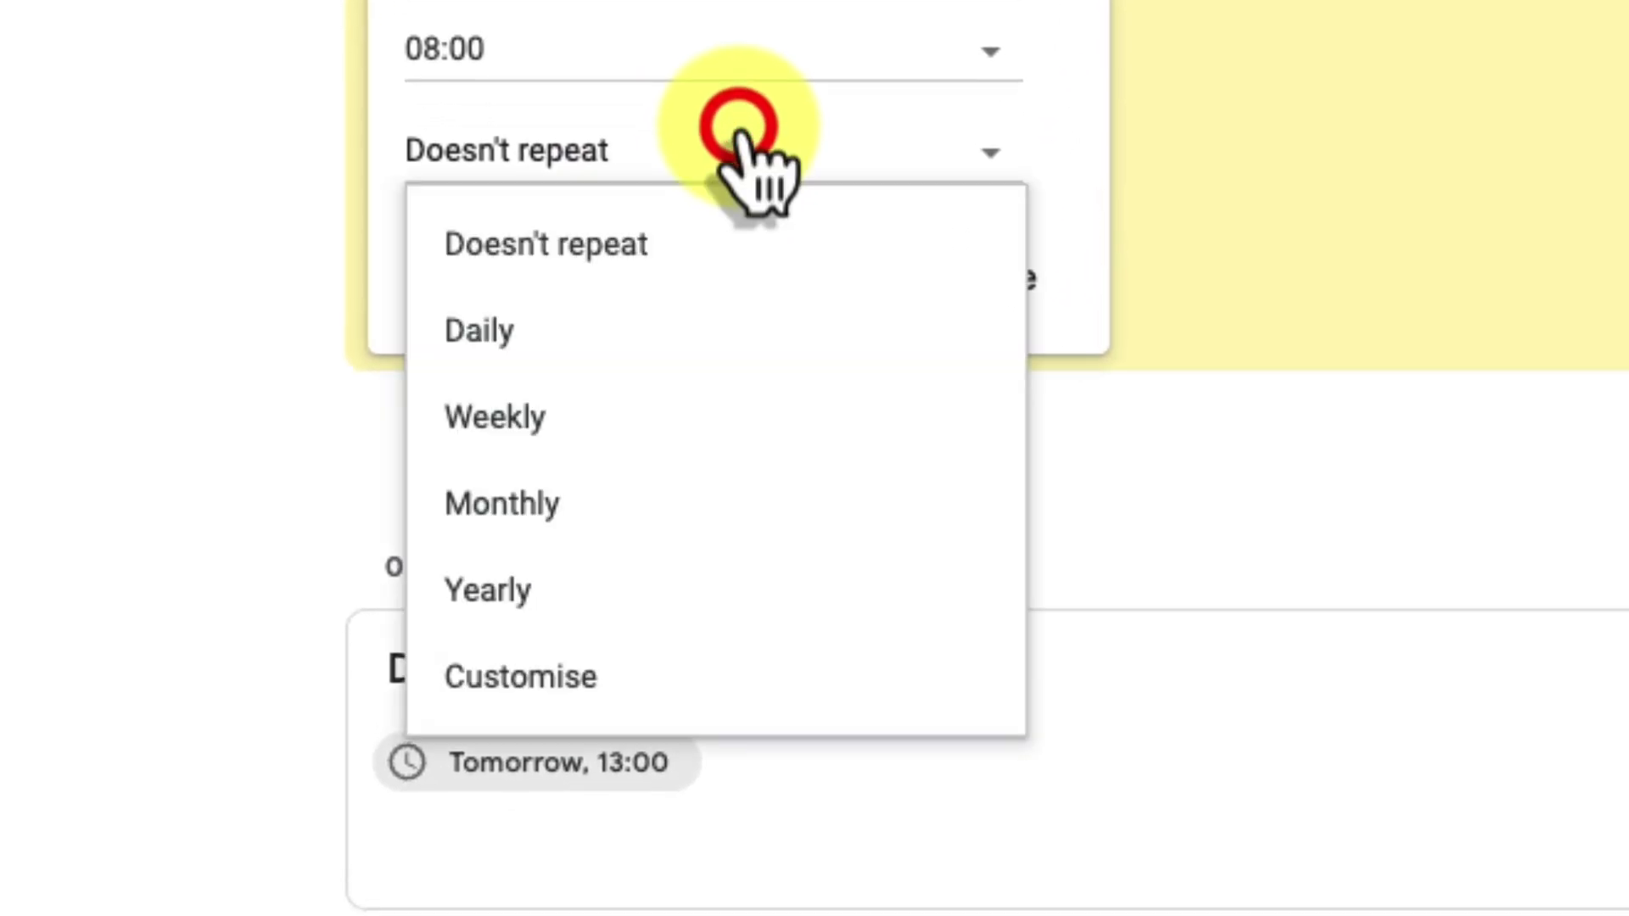
pyautogui.click(658, 329)
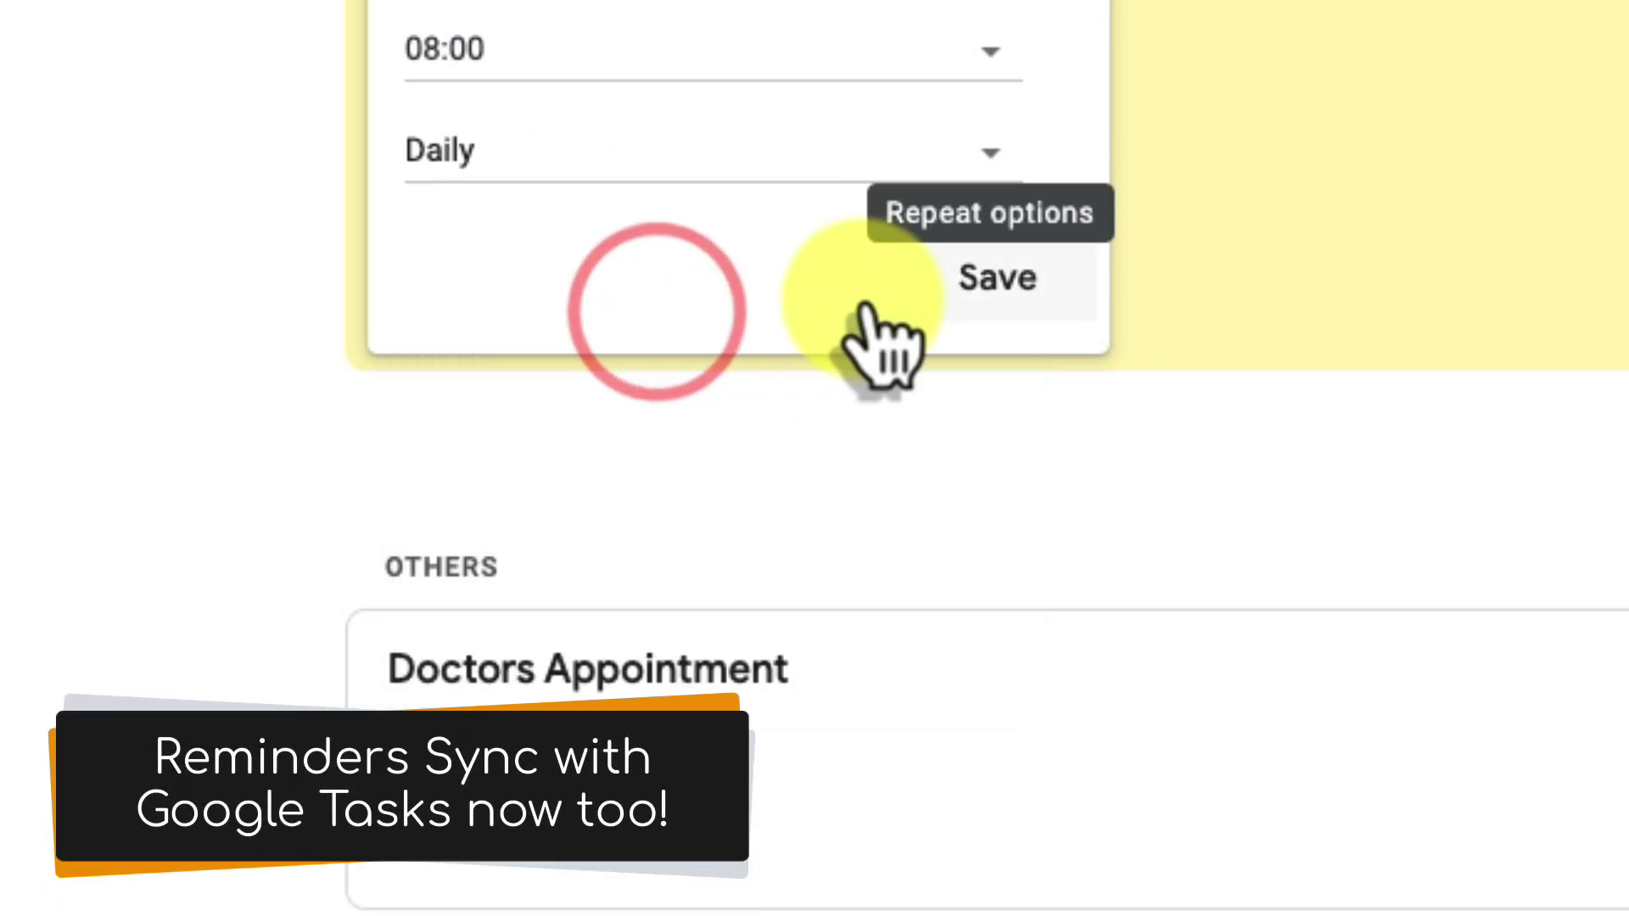
pyautogui.click(1018, 293)
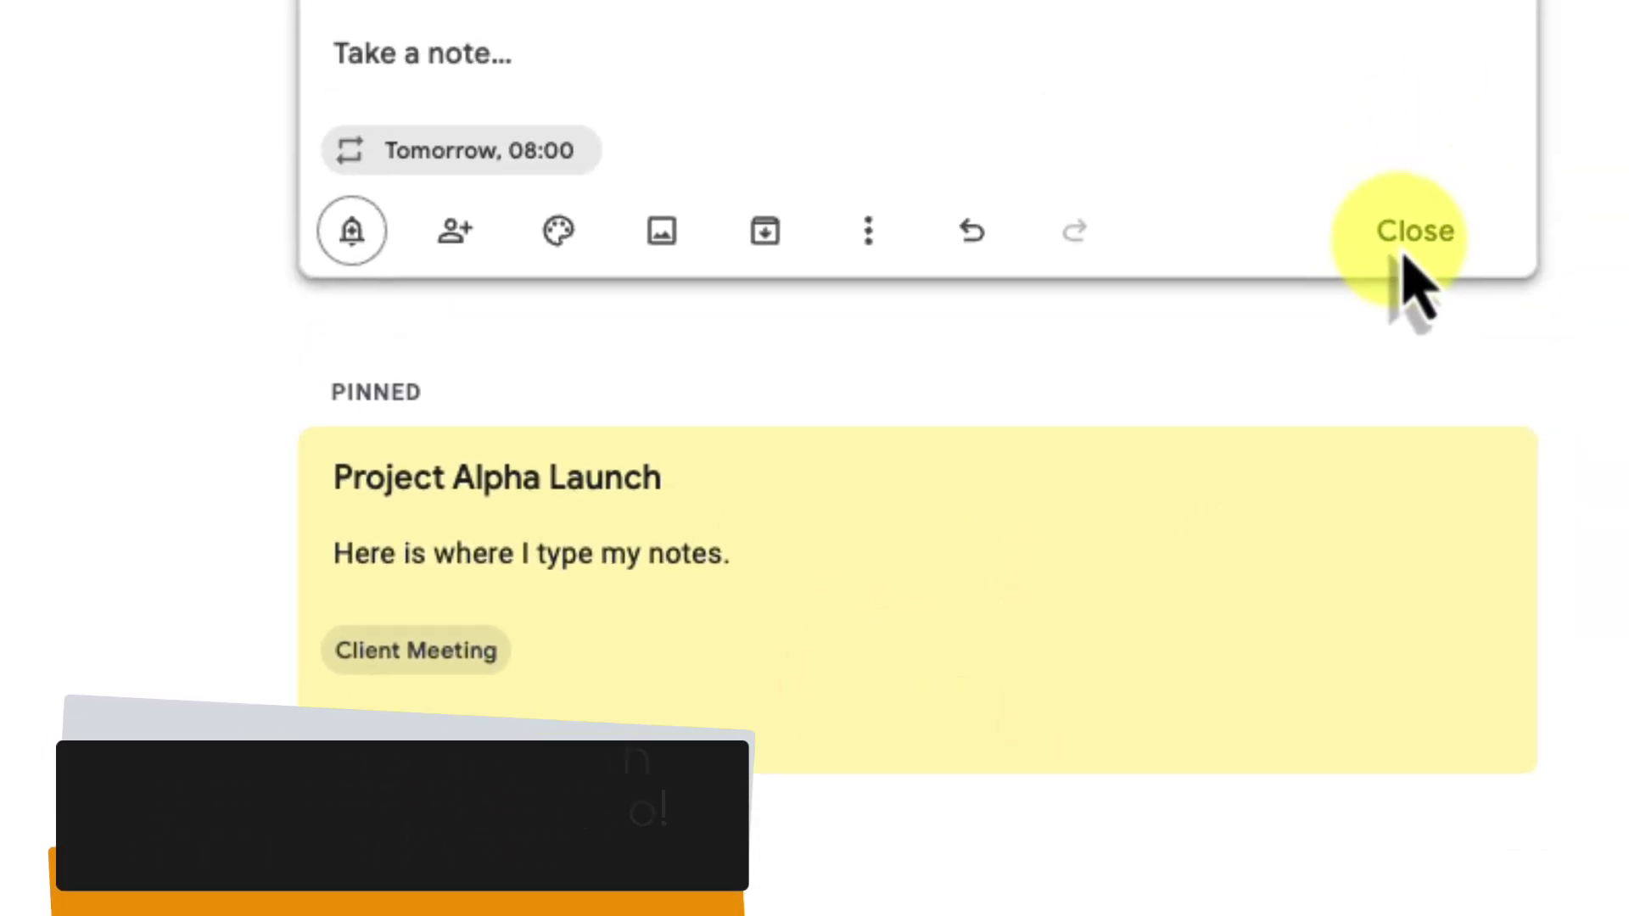
pyautogui.click(1273, 499)
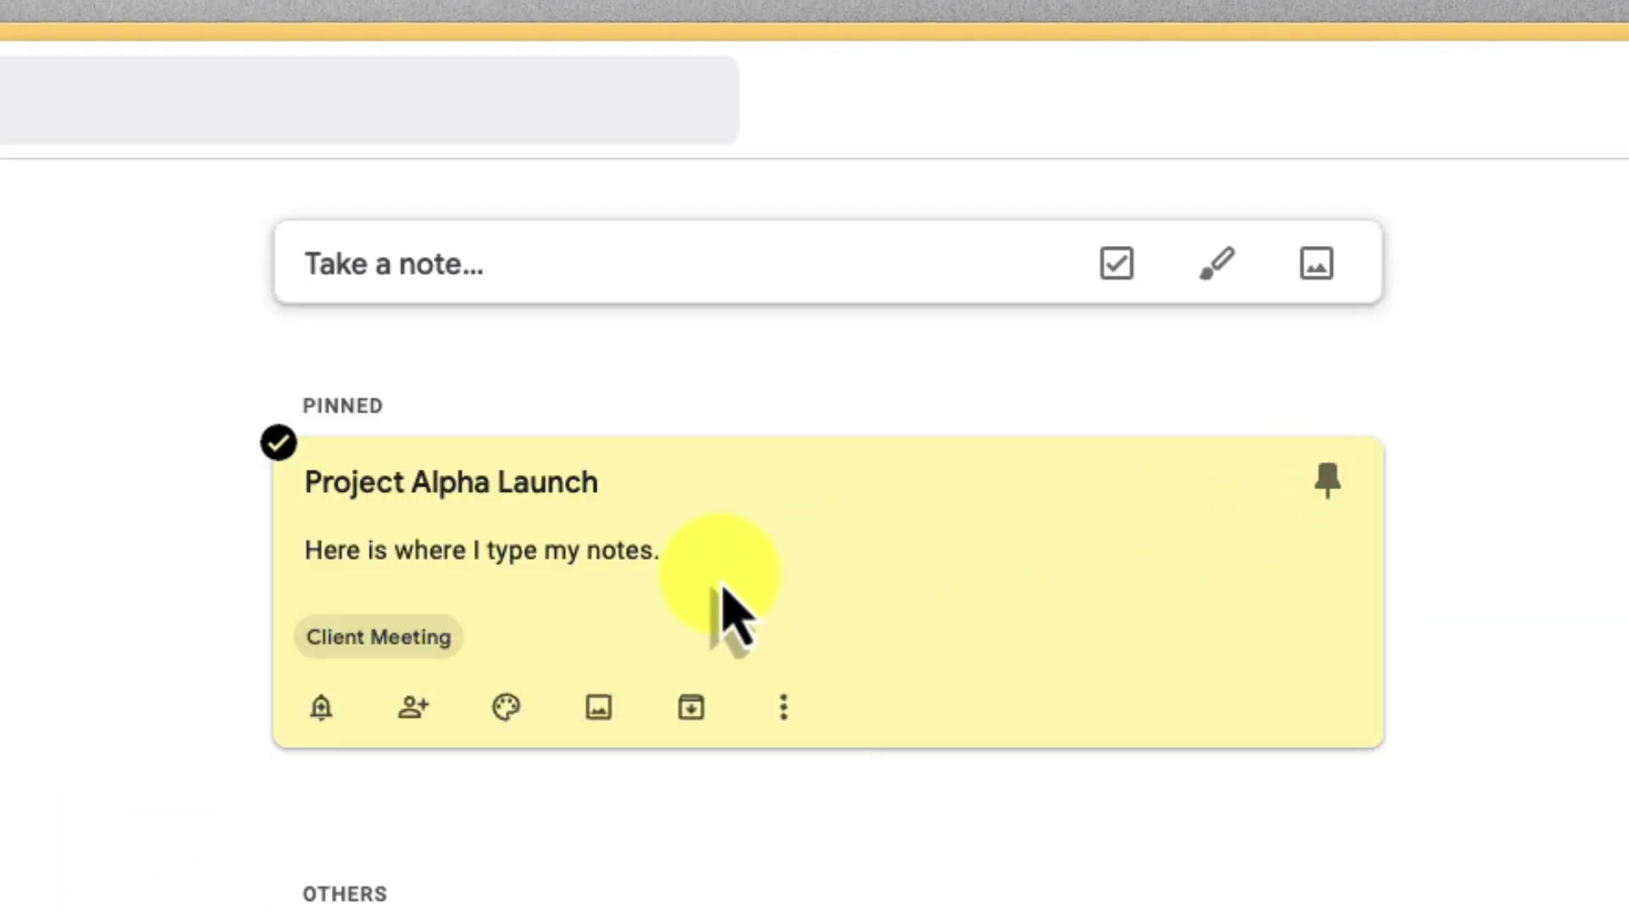
# - Add a location reminder at 1600 Pennsylvania Avenue Northwest to the new Grocery List note
pyautogui.click(500, 255)
pyautogui.click(480, 260)
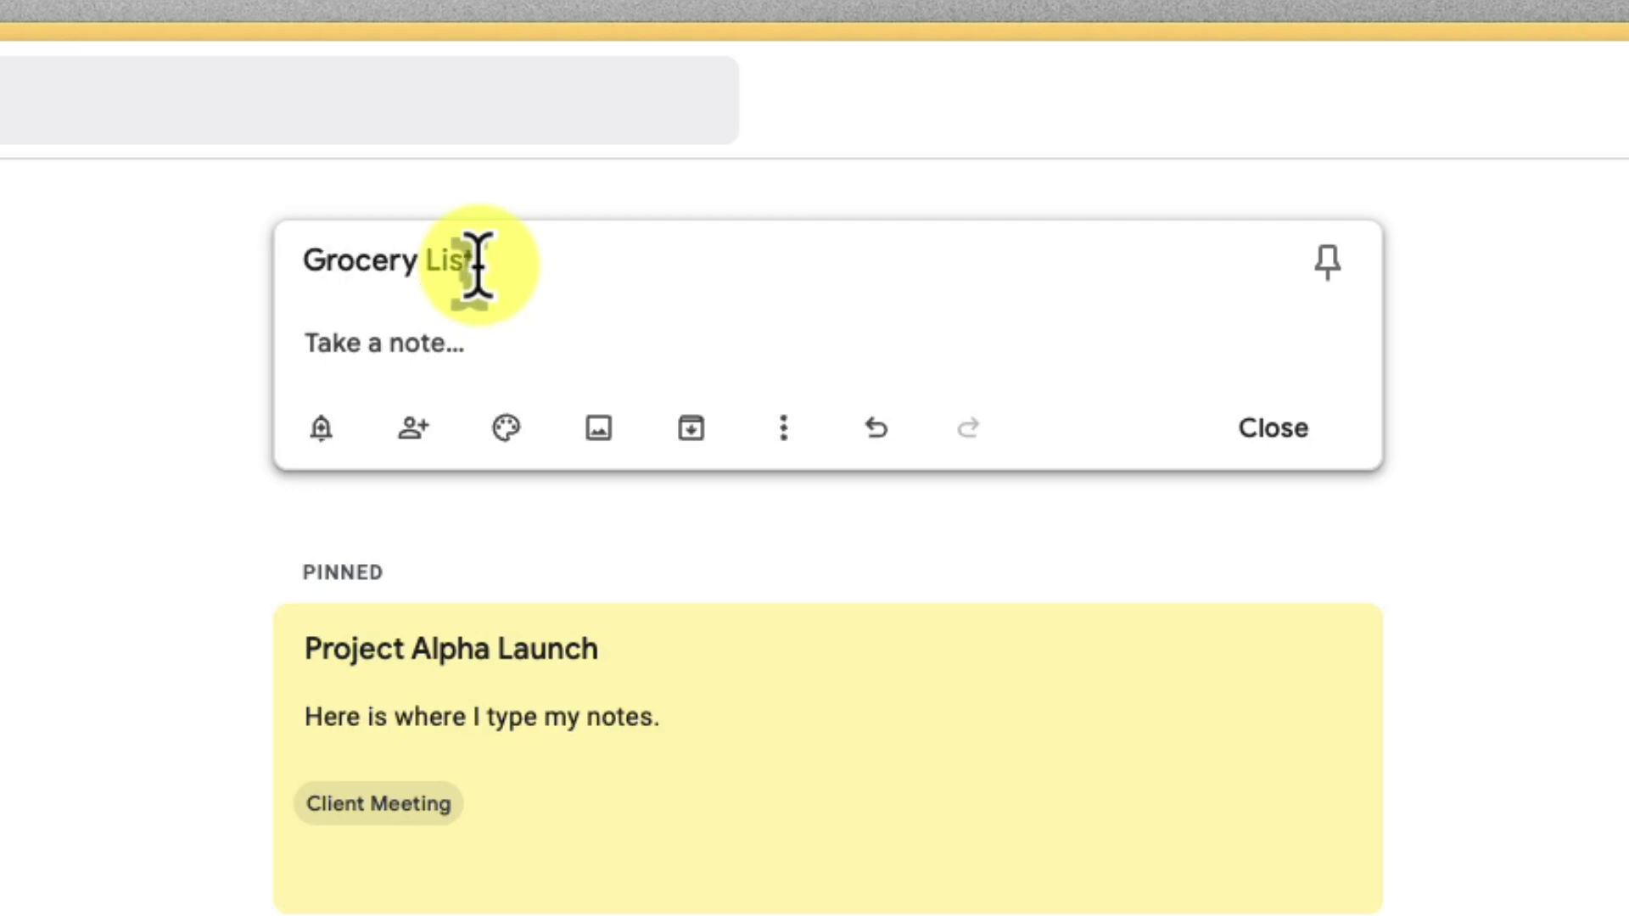
pyautogui.click(321, 428)
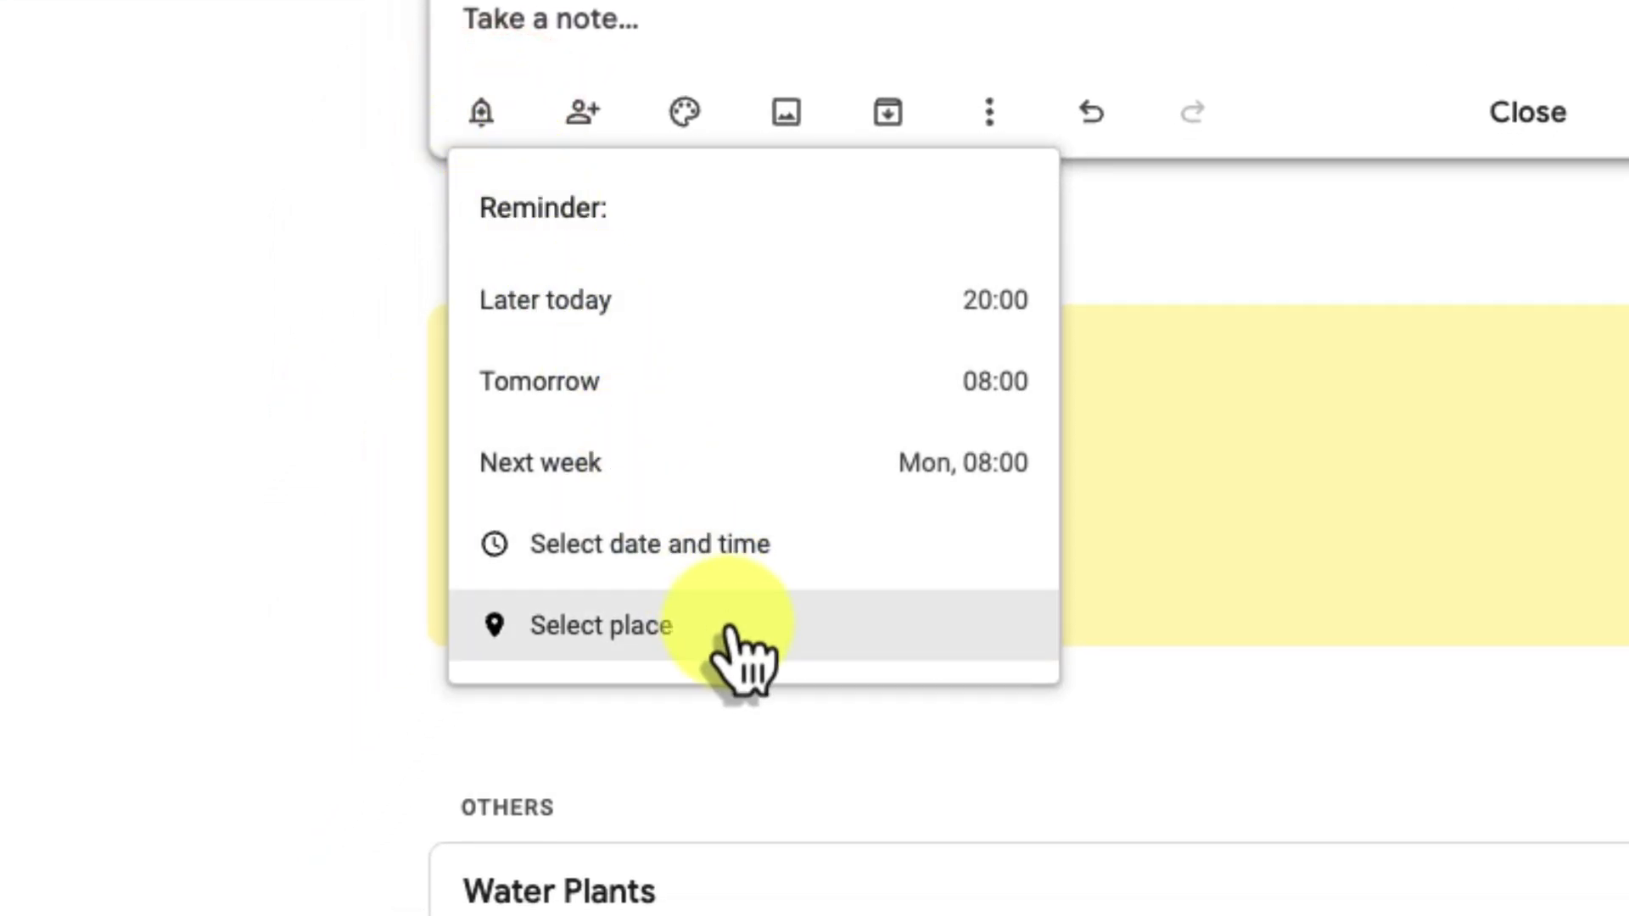
pyautogui.click(727, 628)
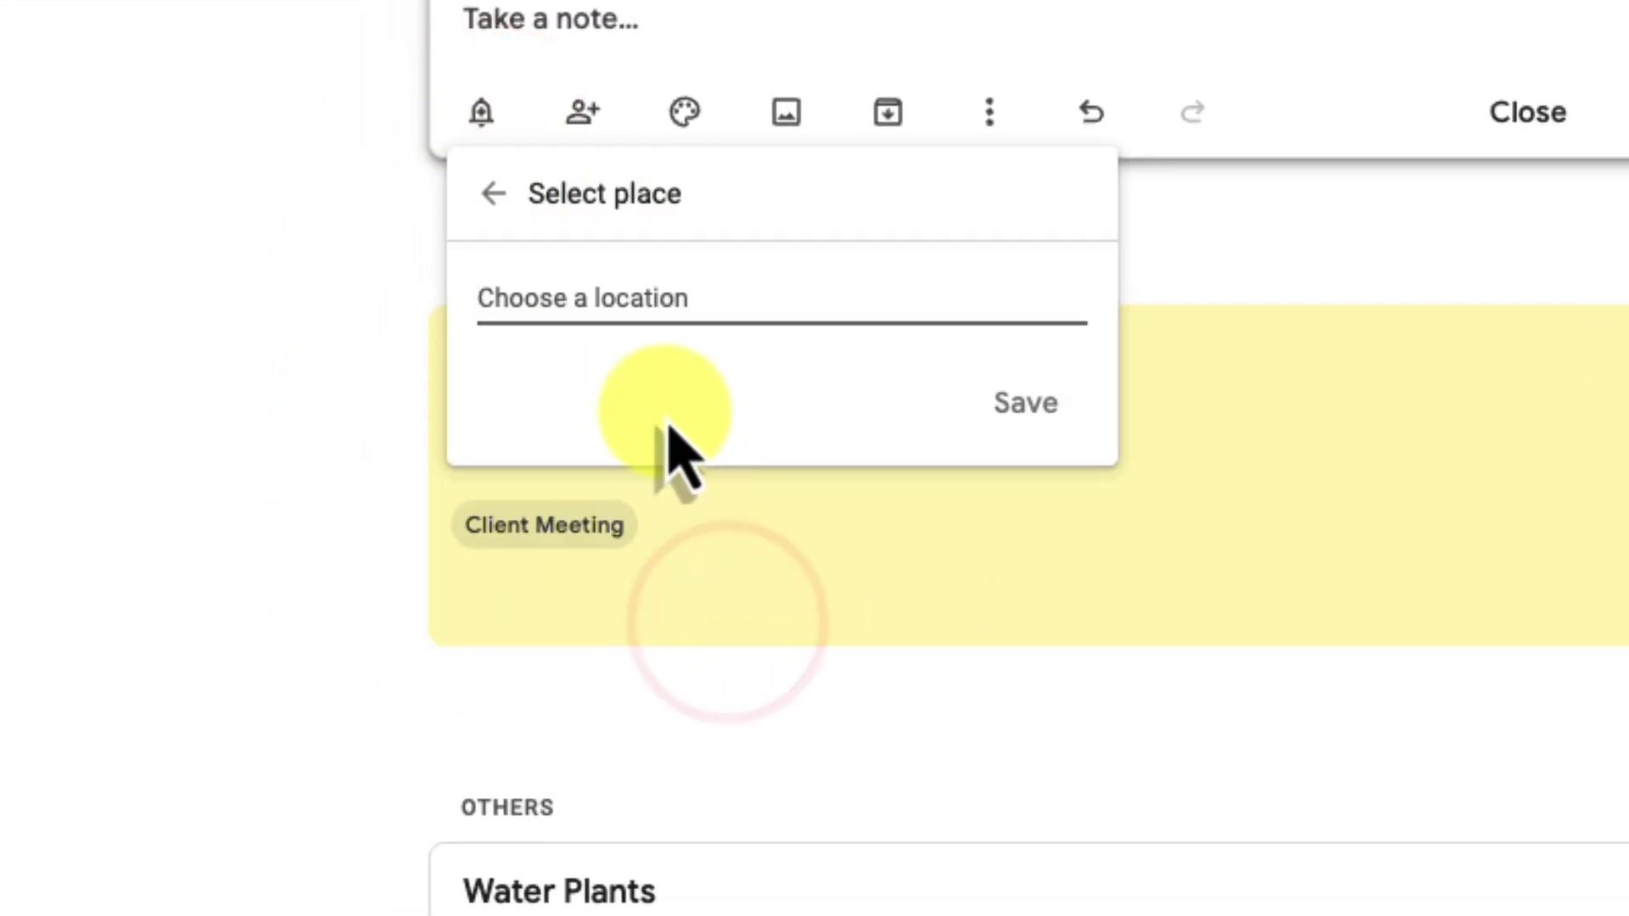
pyautogui.write('1600')
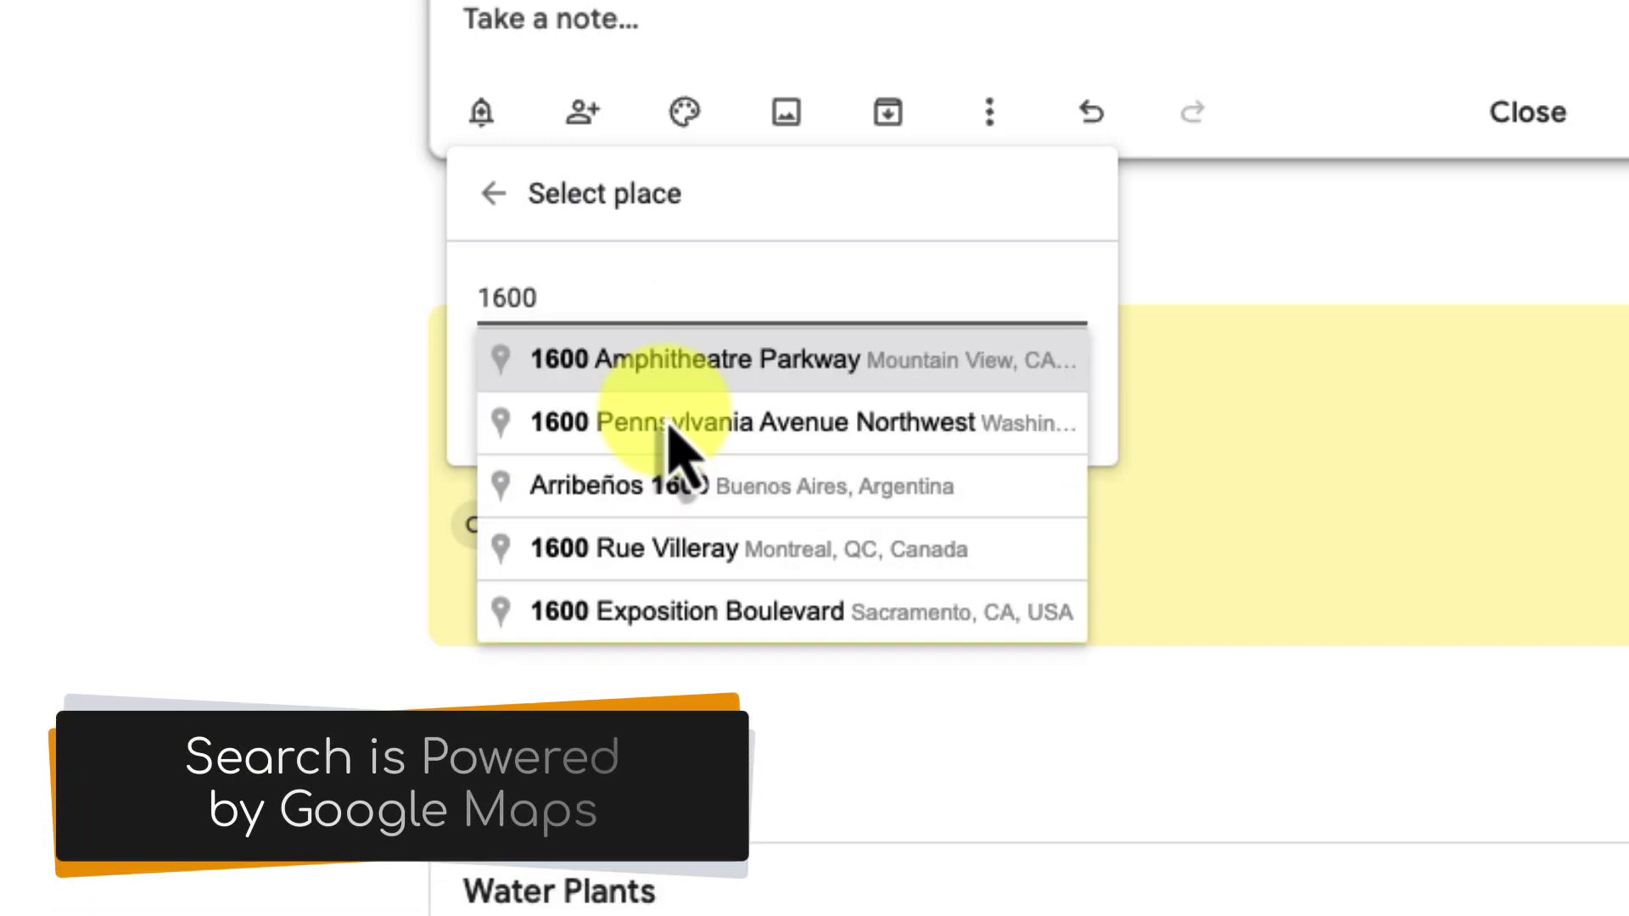
pyautogui.click(734, 428)
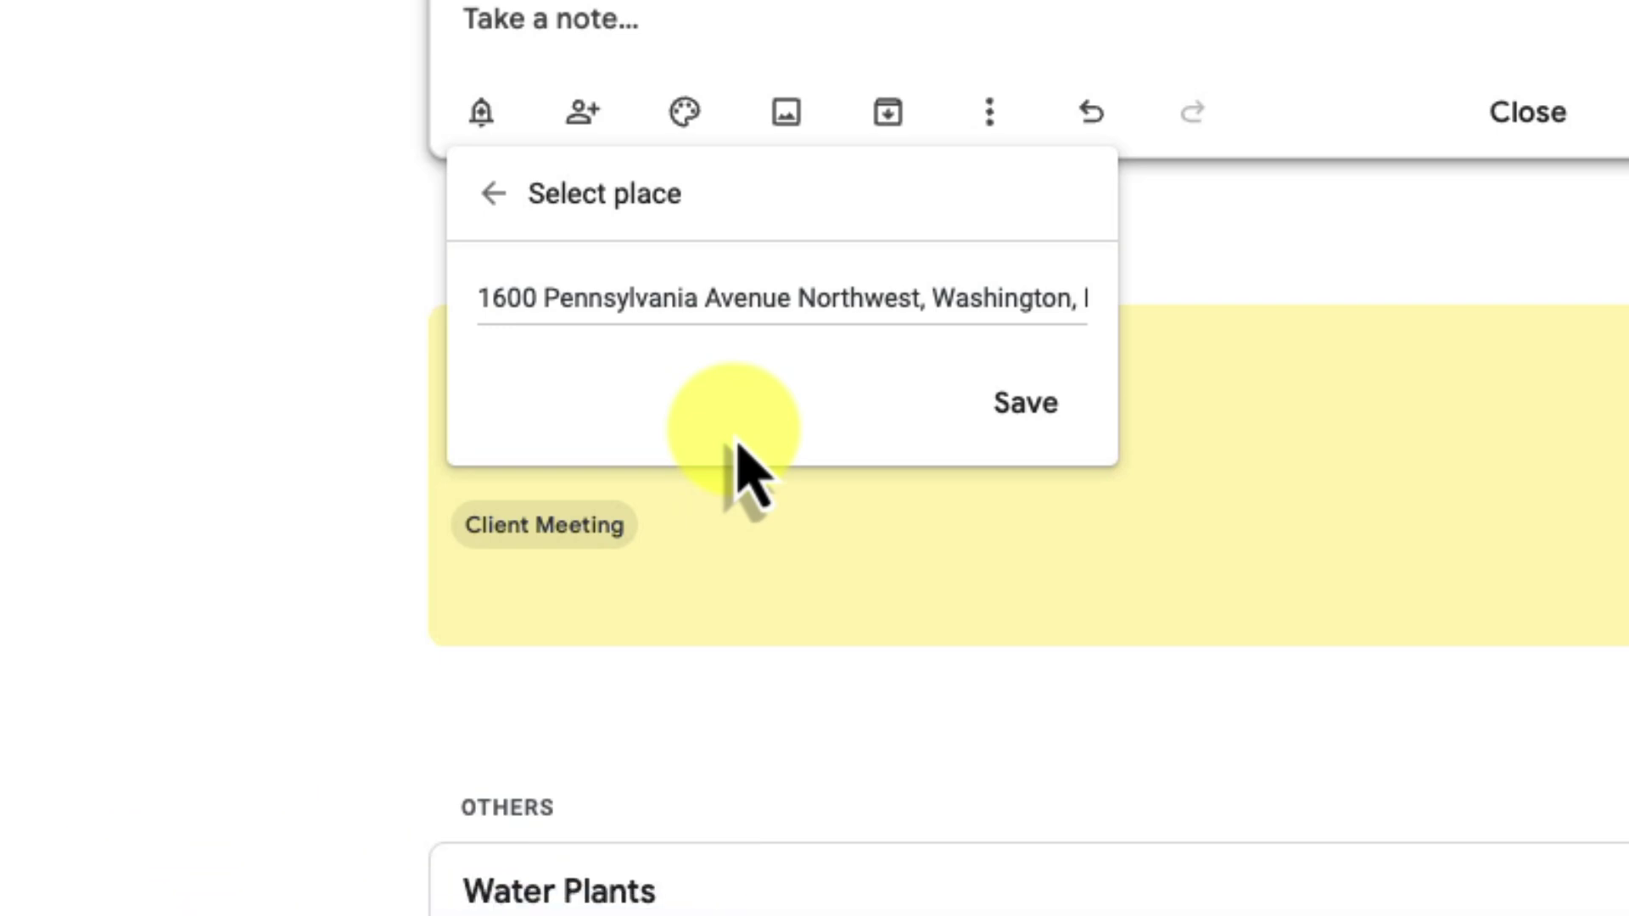
pyautogui.click(1012, 414)
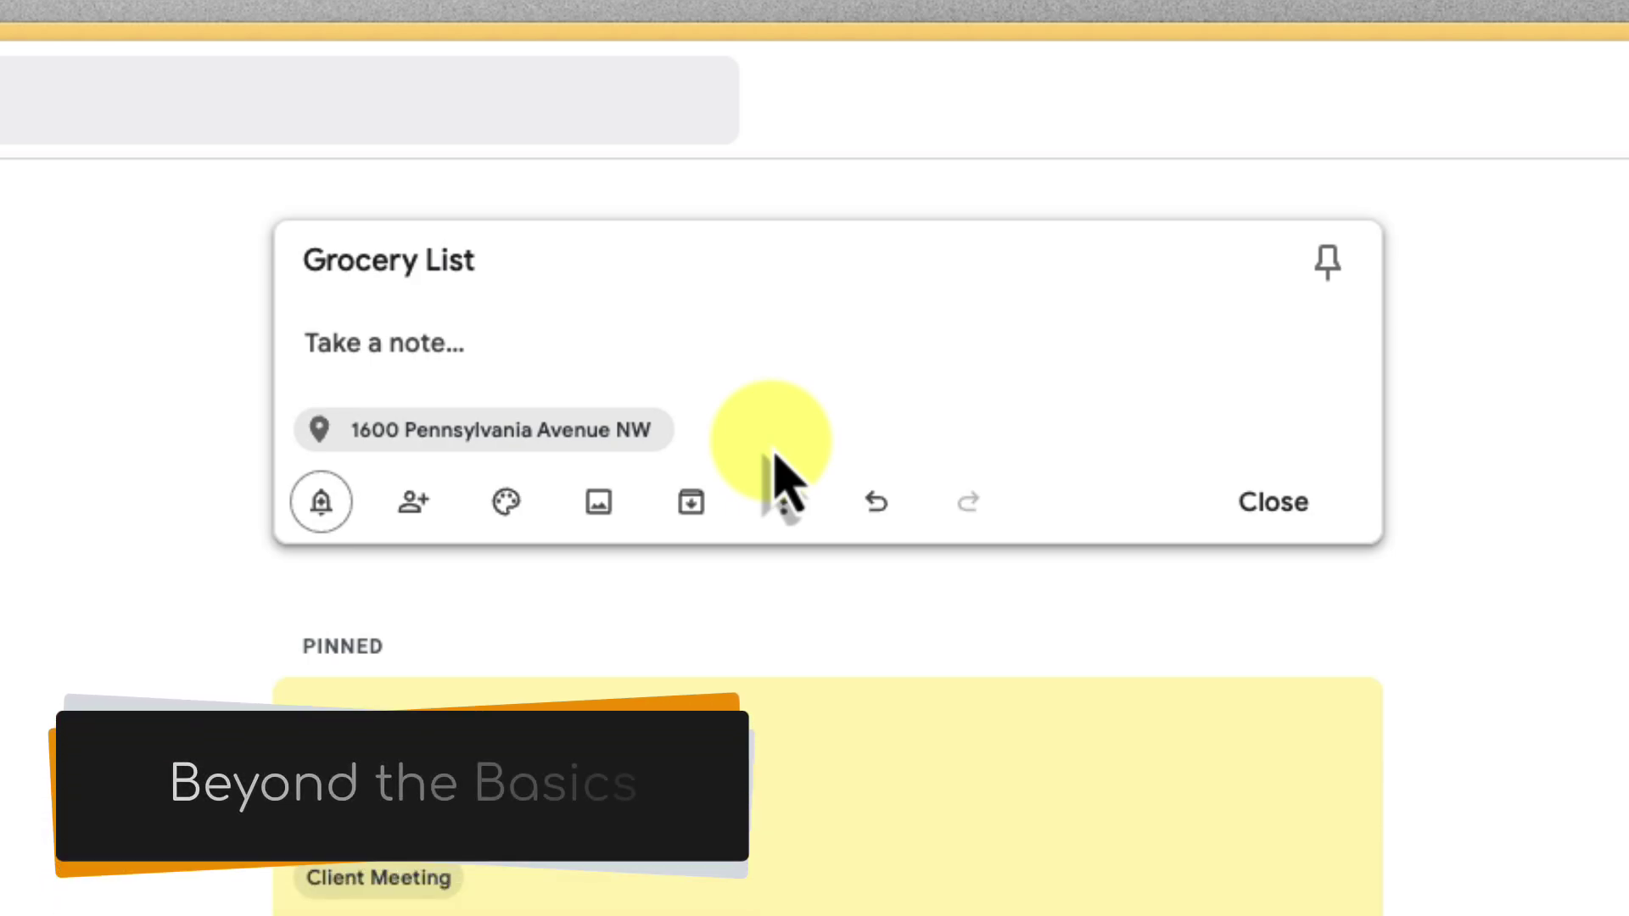
pyautogui.click(1264, 505)
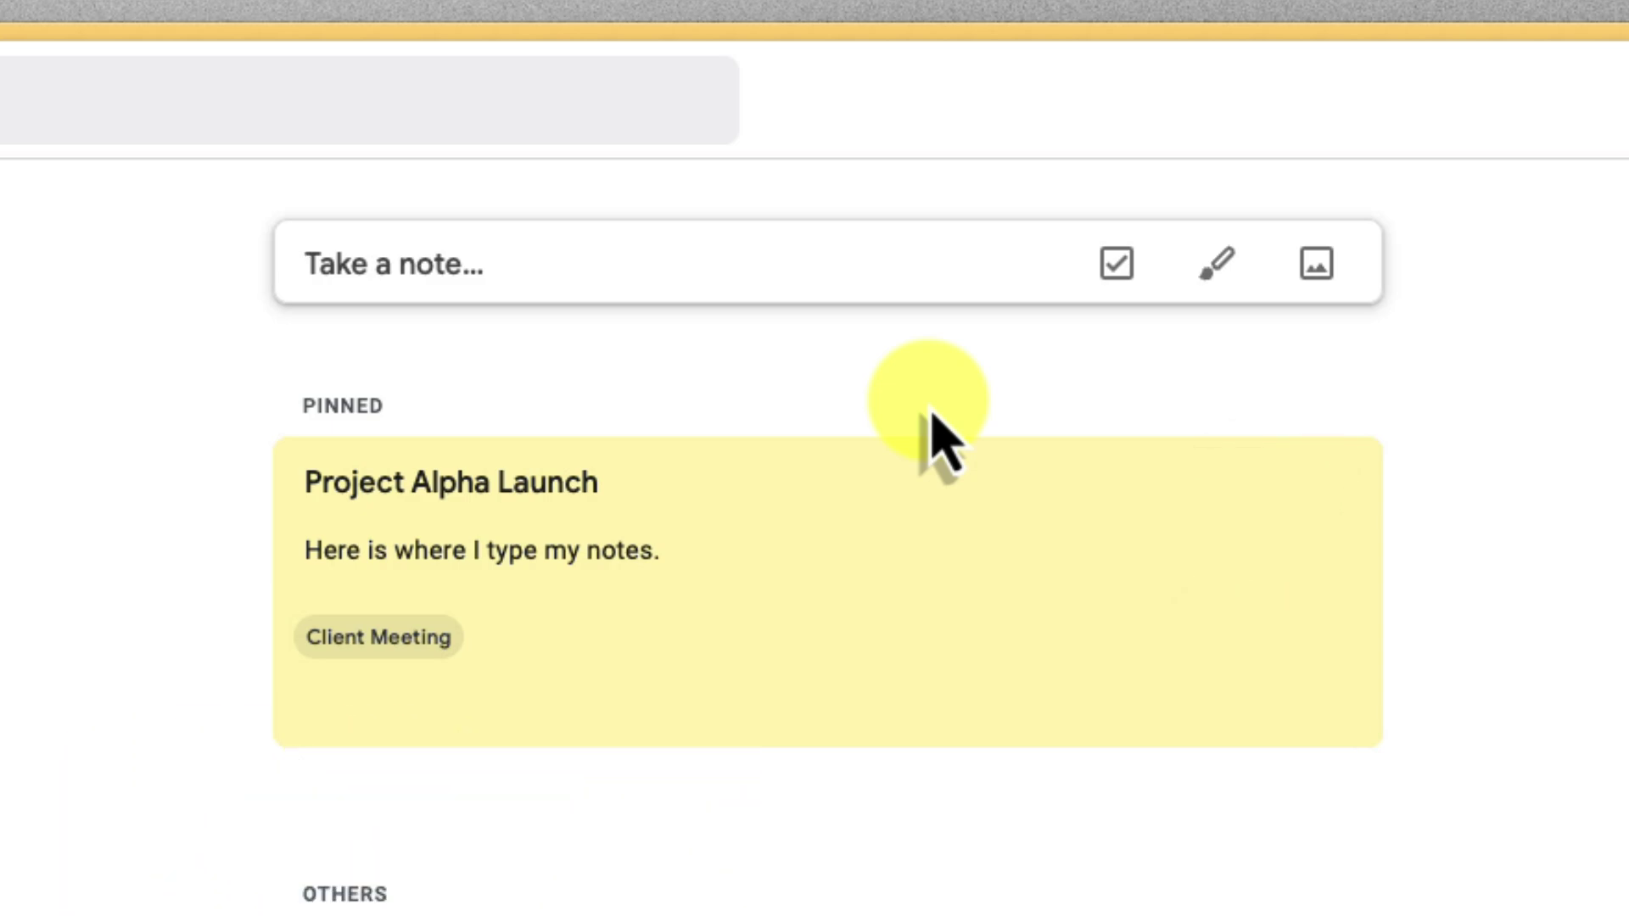
# - Sketch two freehand boxes joined by a right-pointing arrow in a new drawing note, then close it
pyautogui.click(1222, 270)
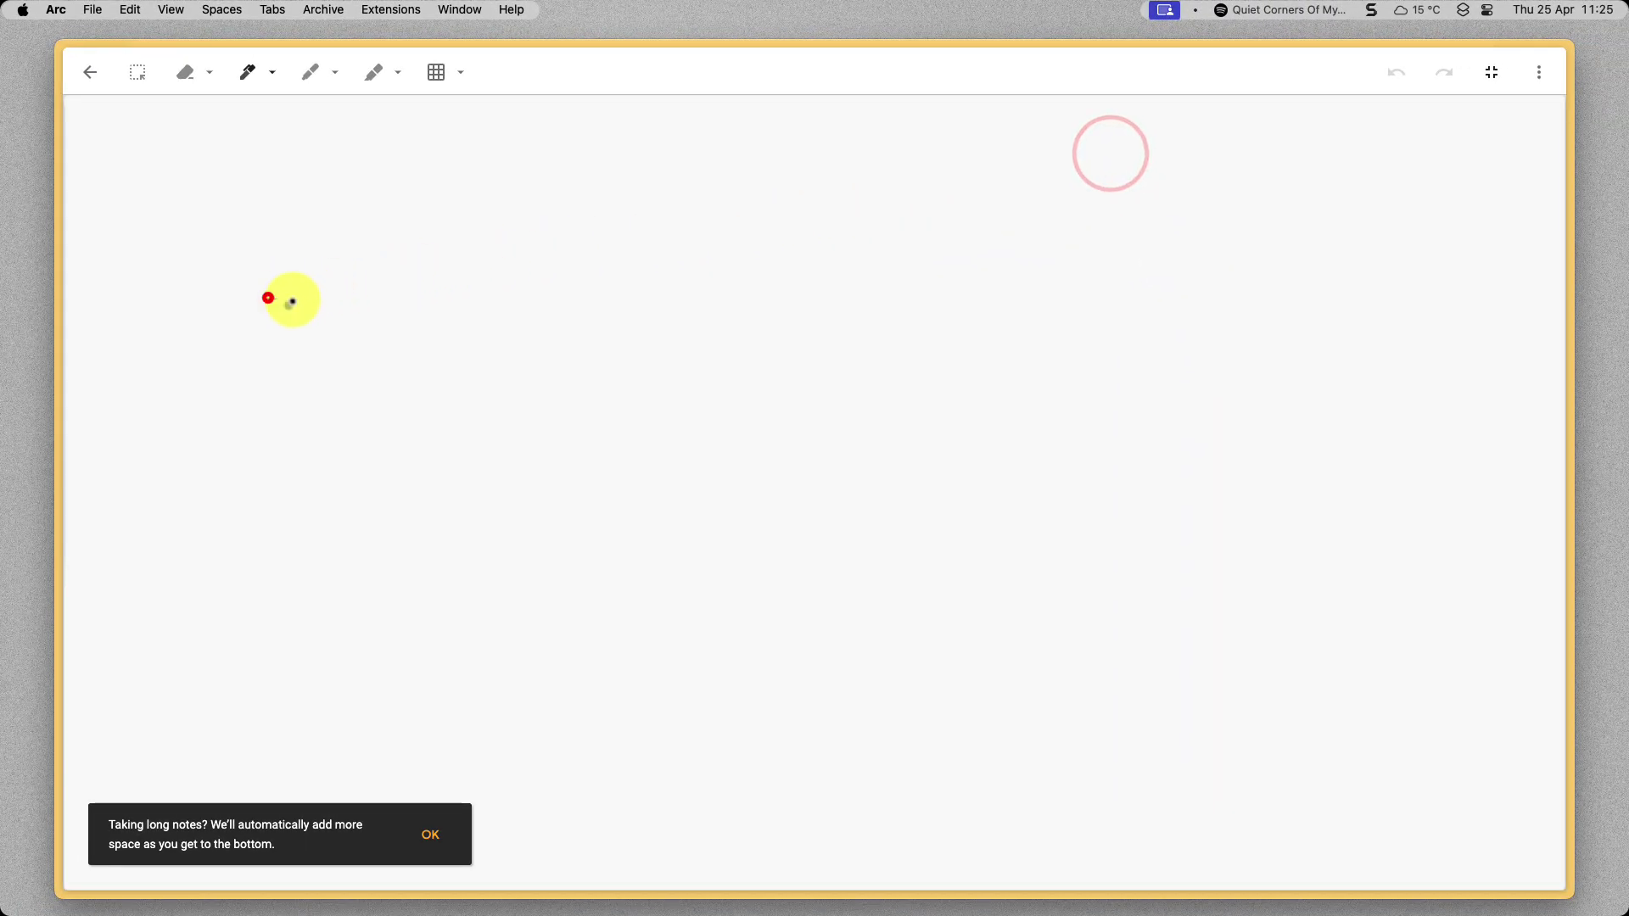
pyautogui.moveTo(268, 298)
pyautogui.mouseDown()
pyautogui.moveTo(465, 494)
pyautogui.moveTo(273, 299)
pyautogui.mouseUp()
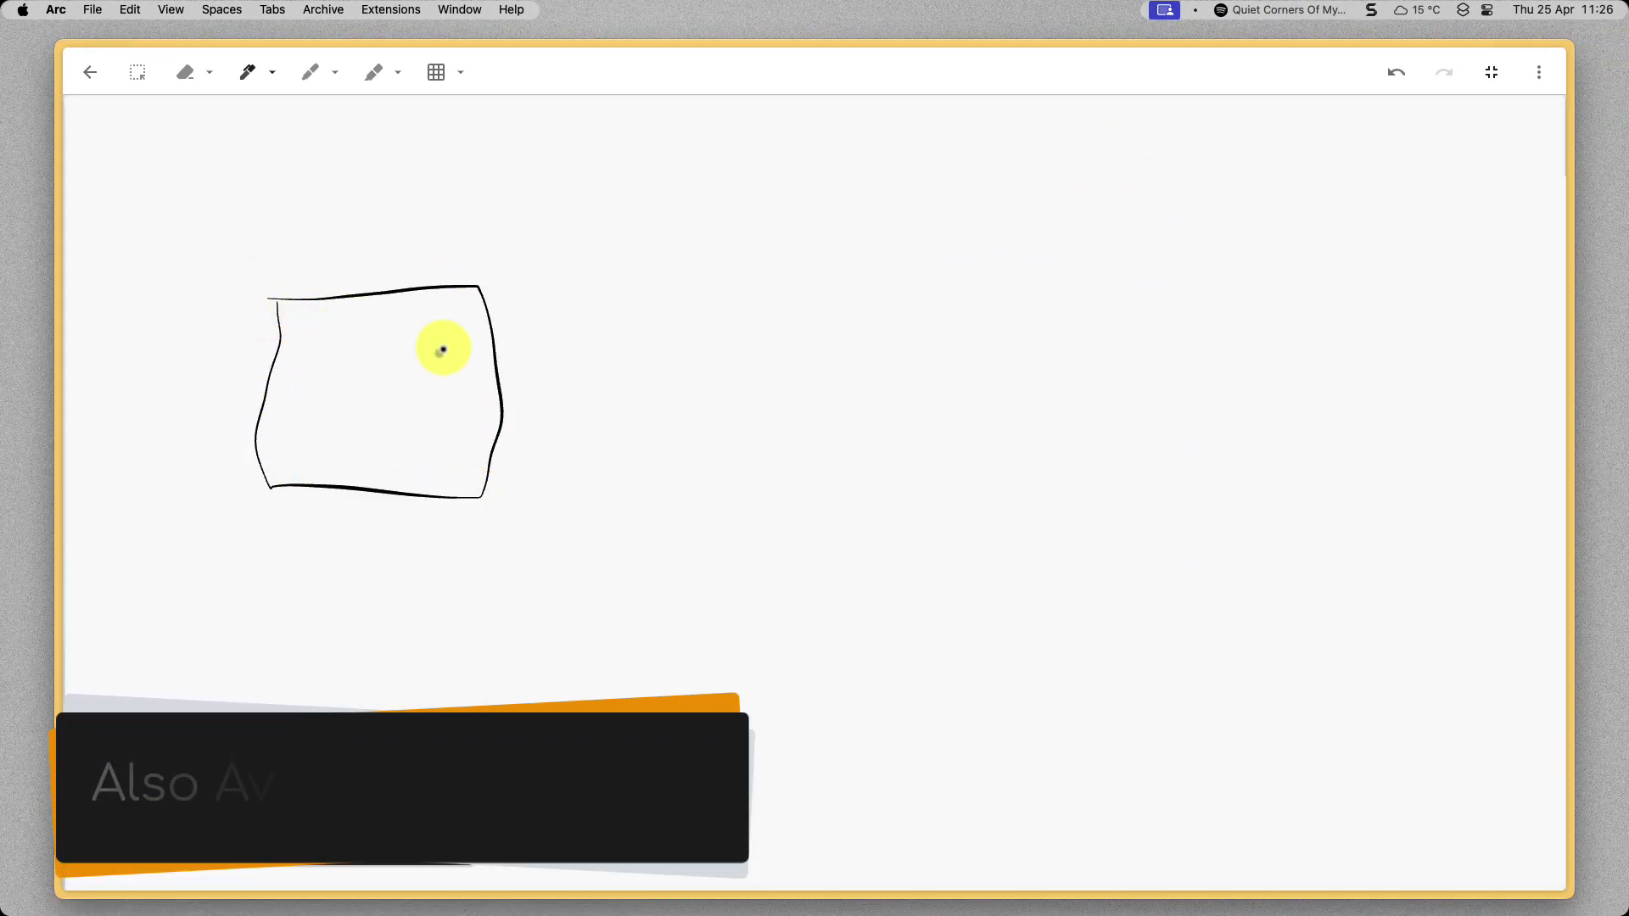
pyautogui.moveTo(534, 373); pyautogui.dragTo(727, 373)
pyautogui.moveTo(691, 336); pyautogui.dragTo(693, 420)
pyautogui.moveTo(842, 279)
pyautogui.mouseDown()
pyautogui.moveTo(869, 462)
pyautogui.moveTo(985, 291)
pyautogui.moveTo(838, 285)
pyautogui.mouseUp()
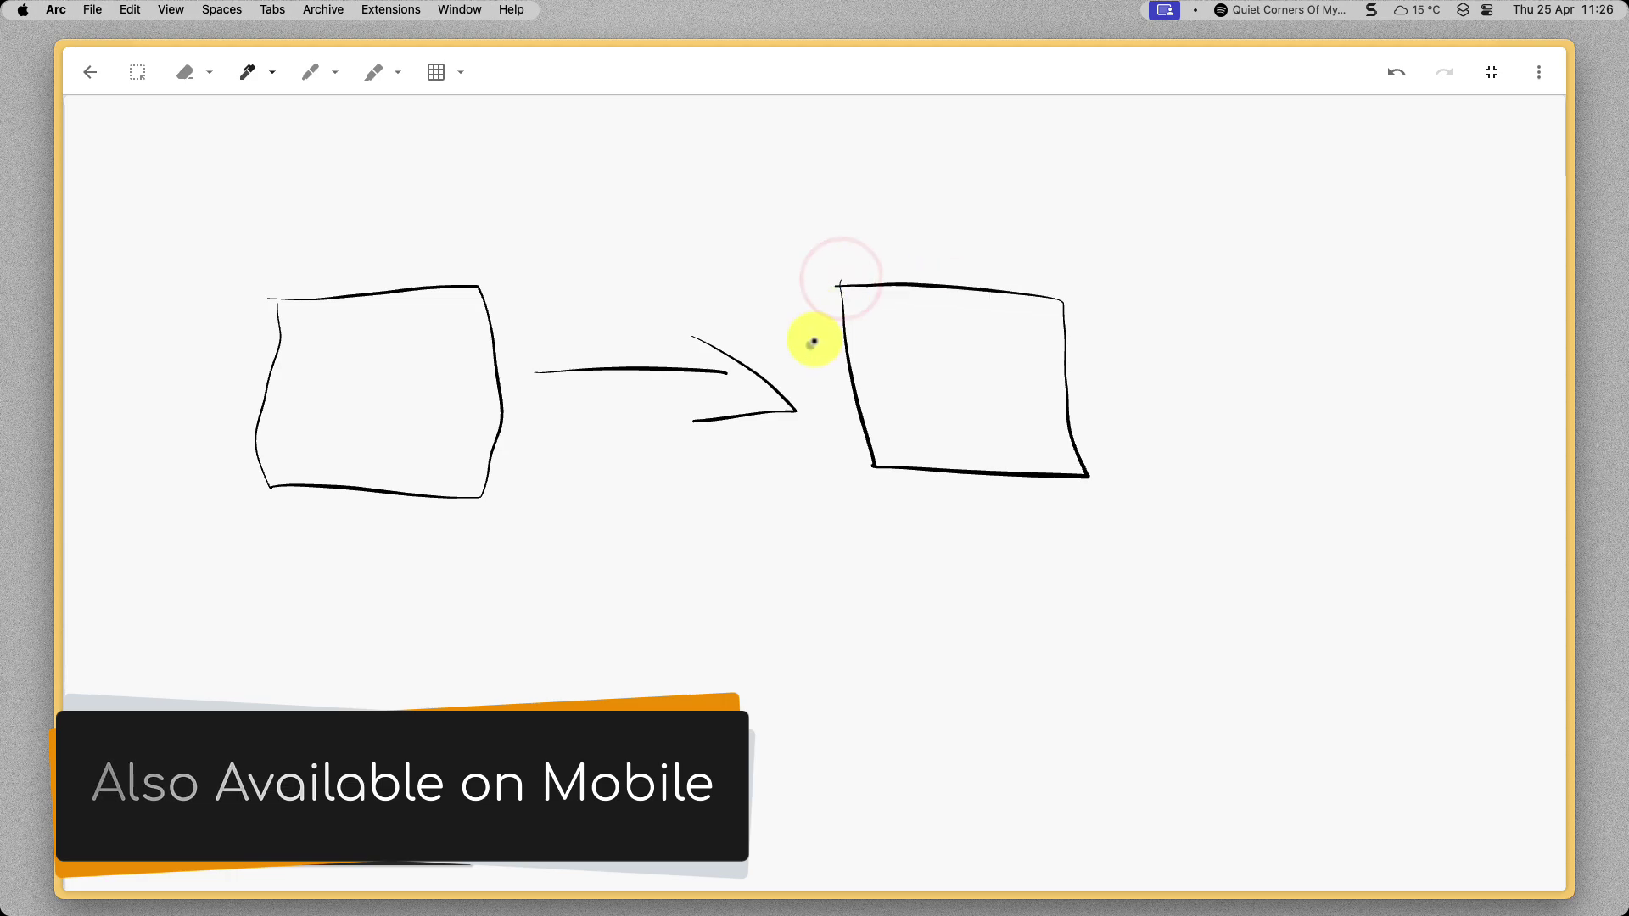
pyautogui.click(75, 66)
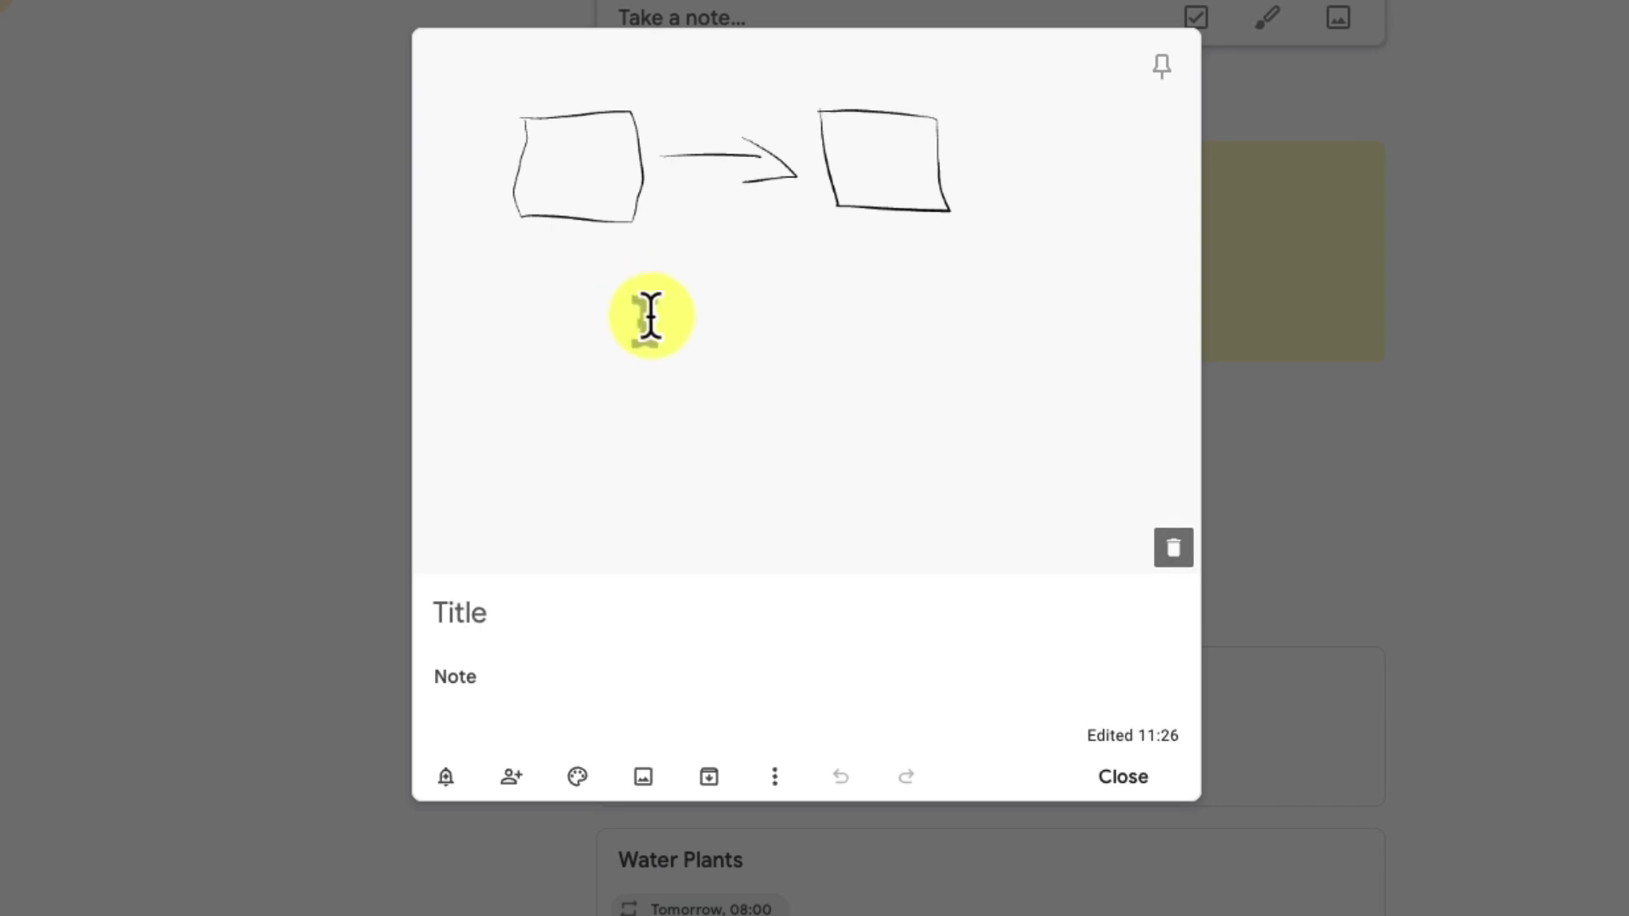
pyautogui.click(1116, 774)
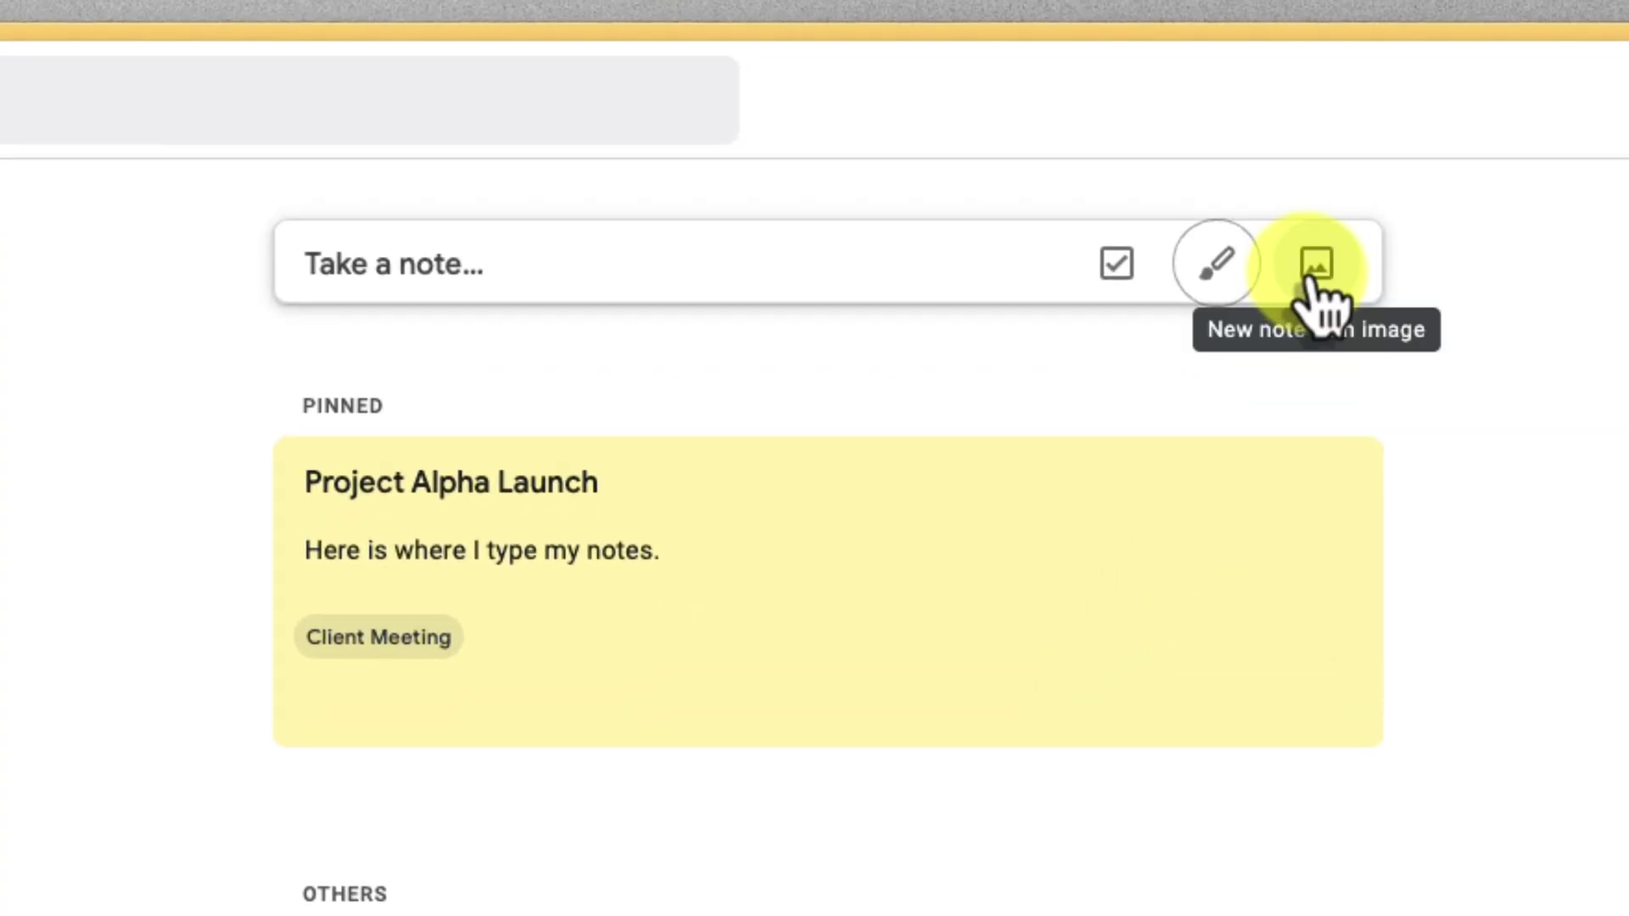
# - Create a note holding the Google Workspace copy.png mail merge image and close it
pyautogui.click(1328, 269)
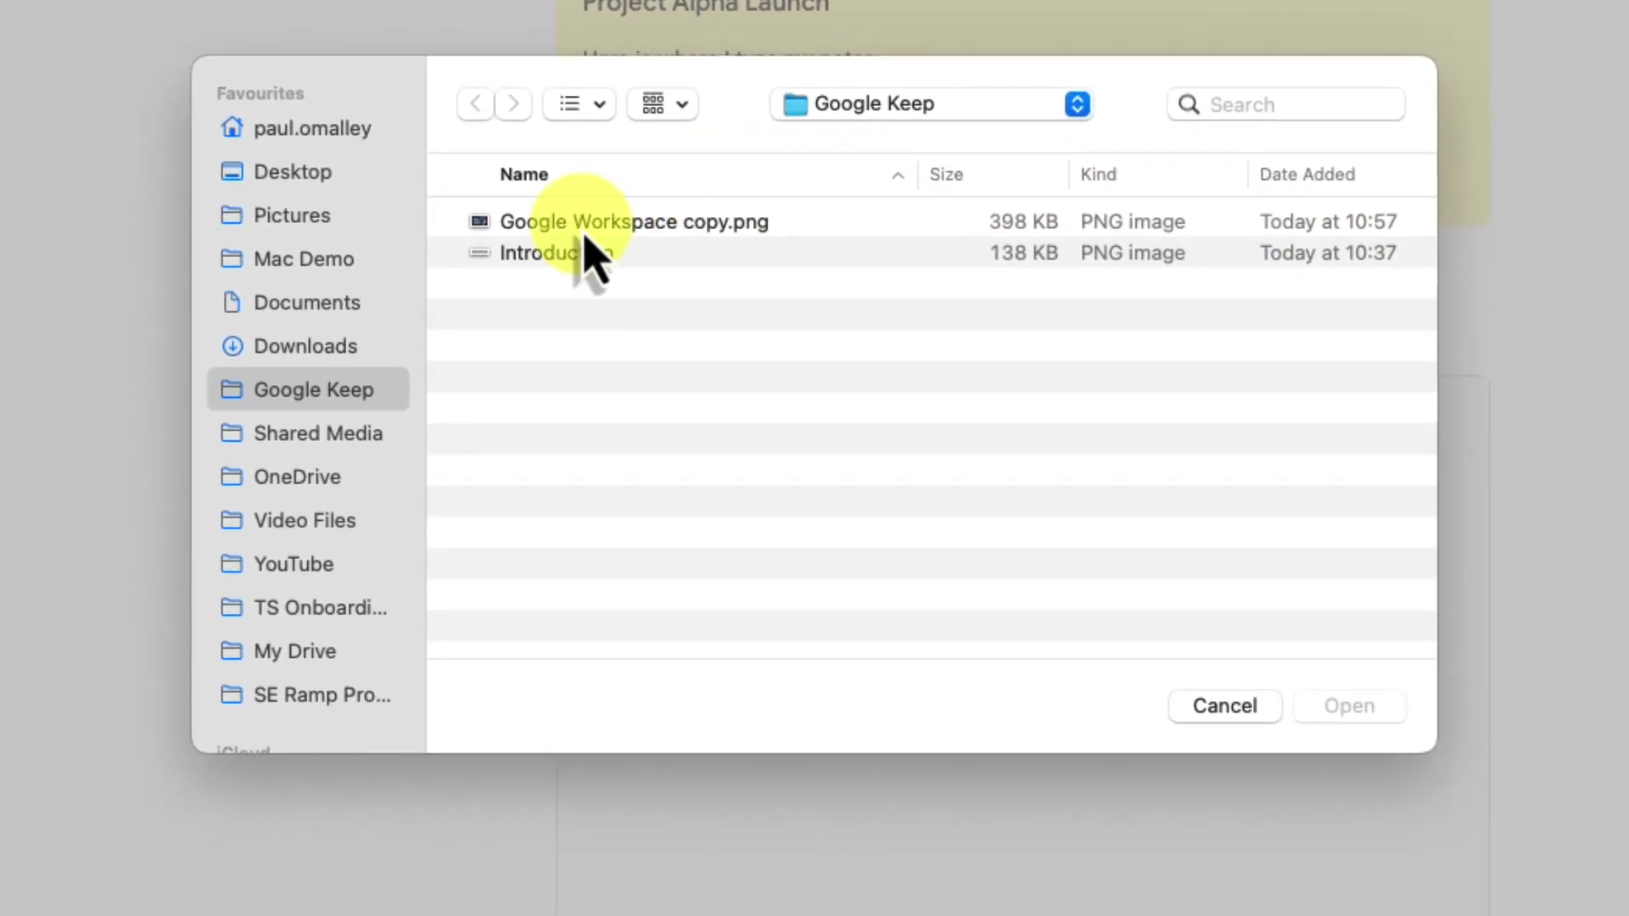
pyautogui.click(570, 220)
pyautogui.click(1348, 705)
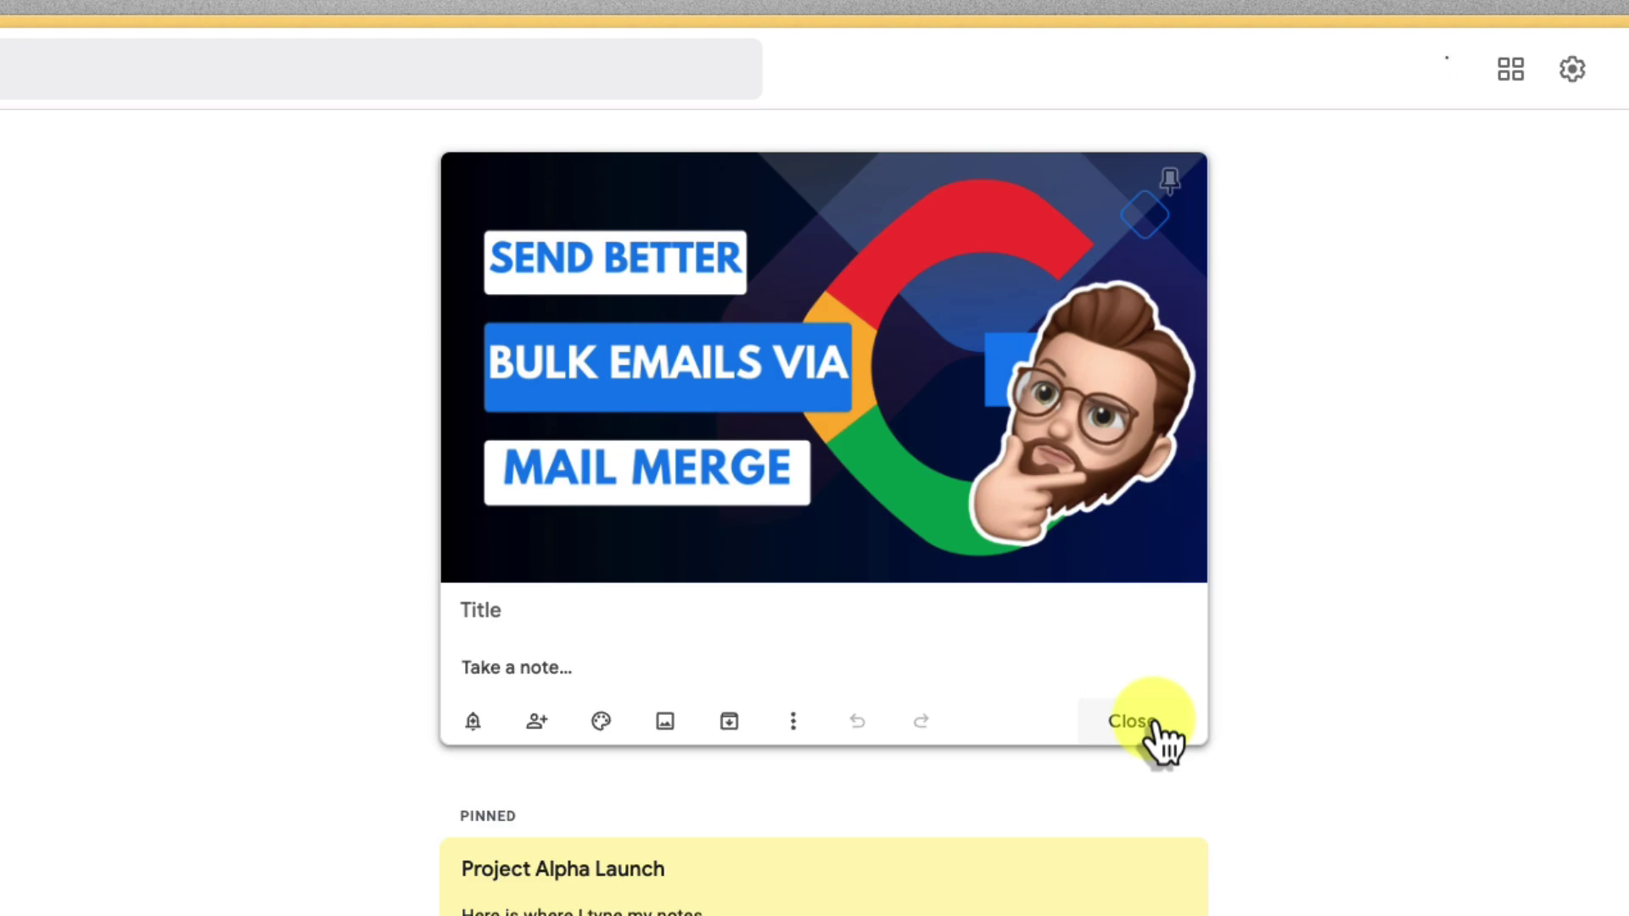
pyautogui.click(1154, 721)
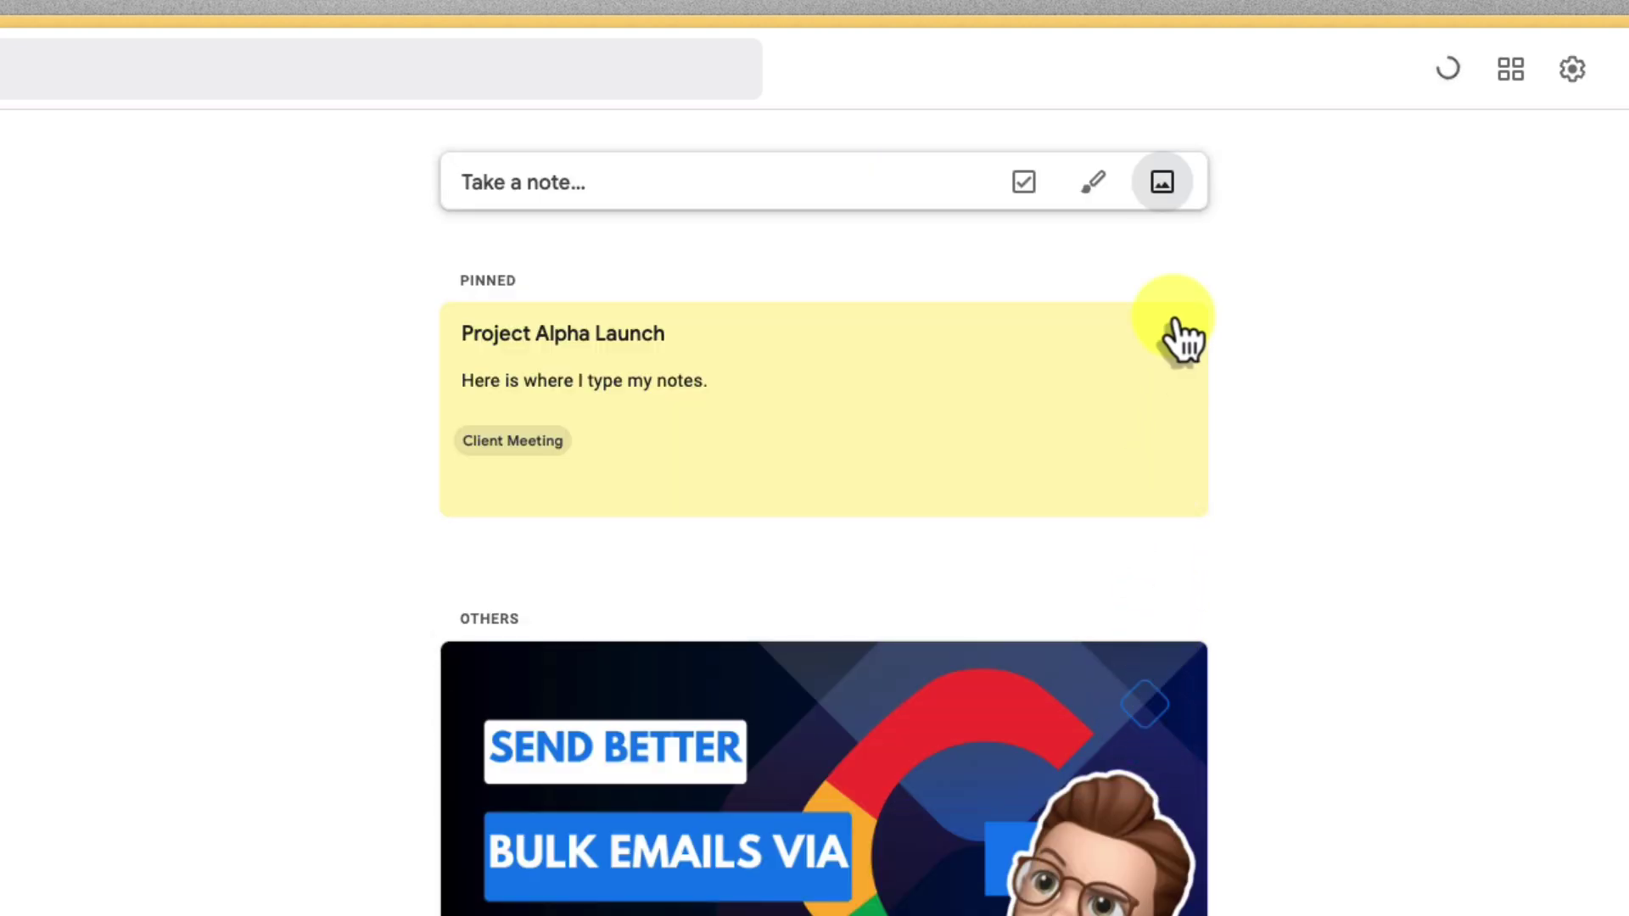
# - Start a new image note with the Introduction picture inserted
pyautogui.click(1163, 183)
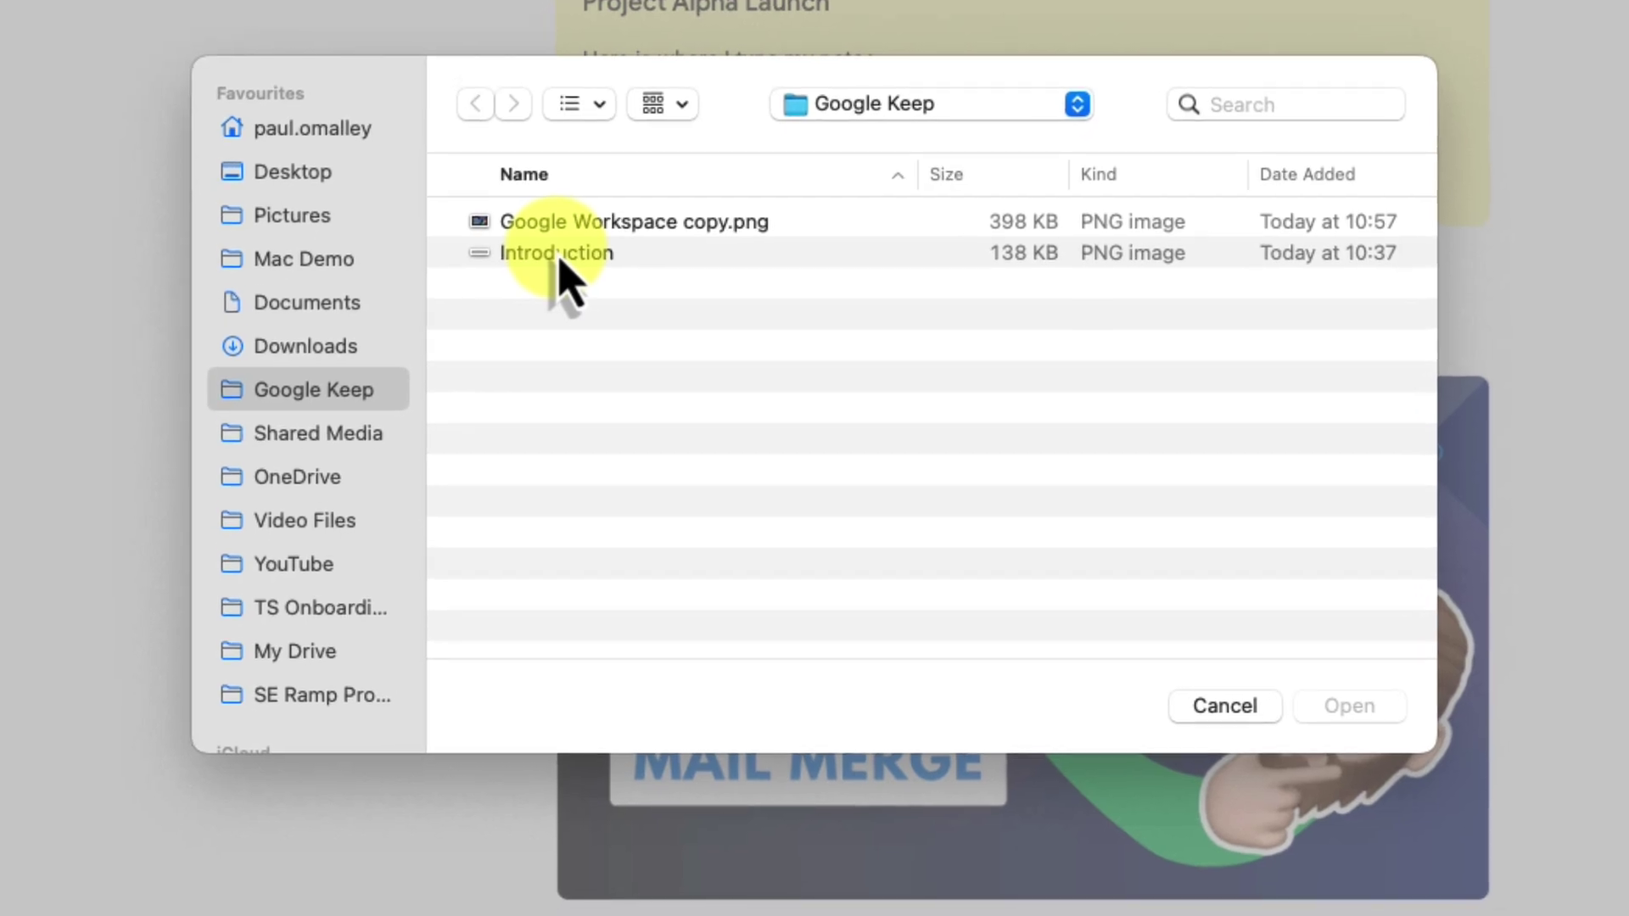
pyautogui.click(560, 254)
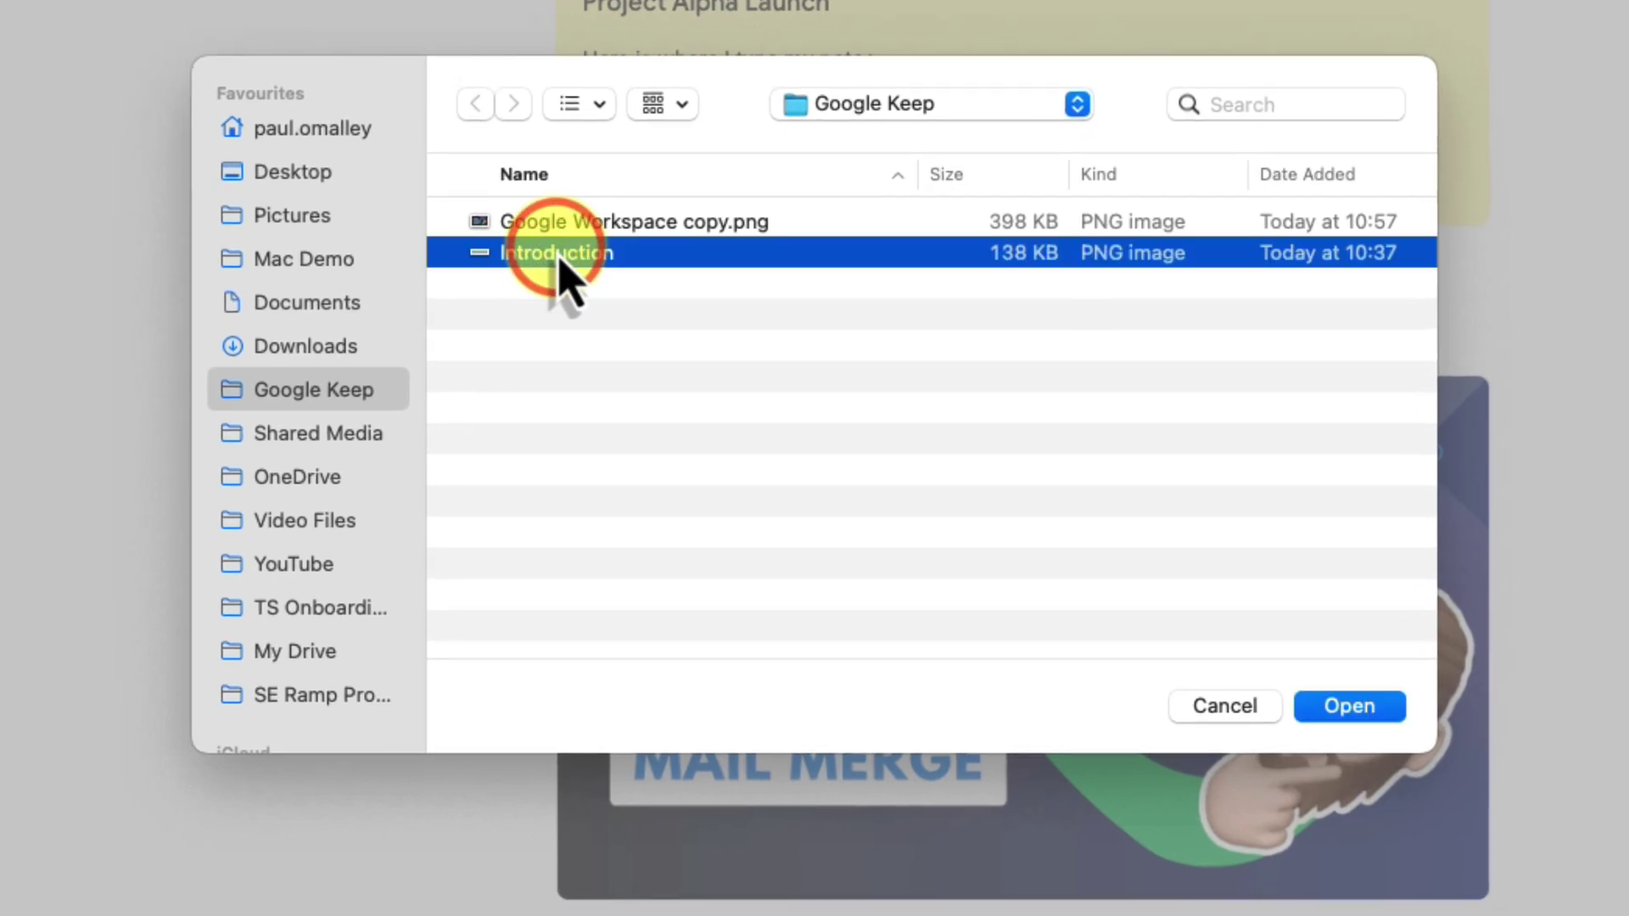
pyautogui.click(1347, 709)
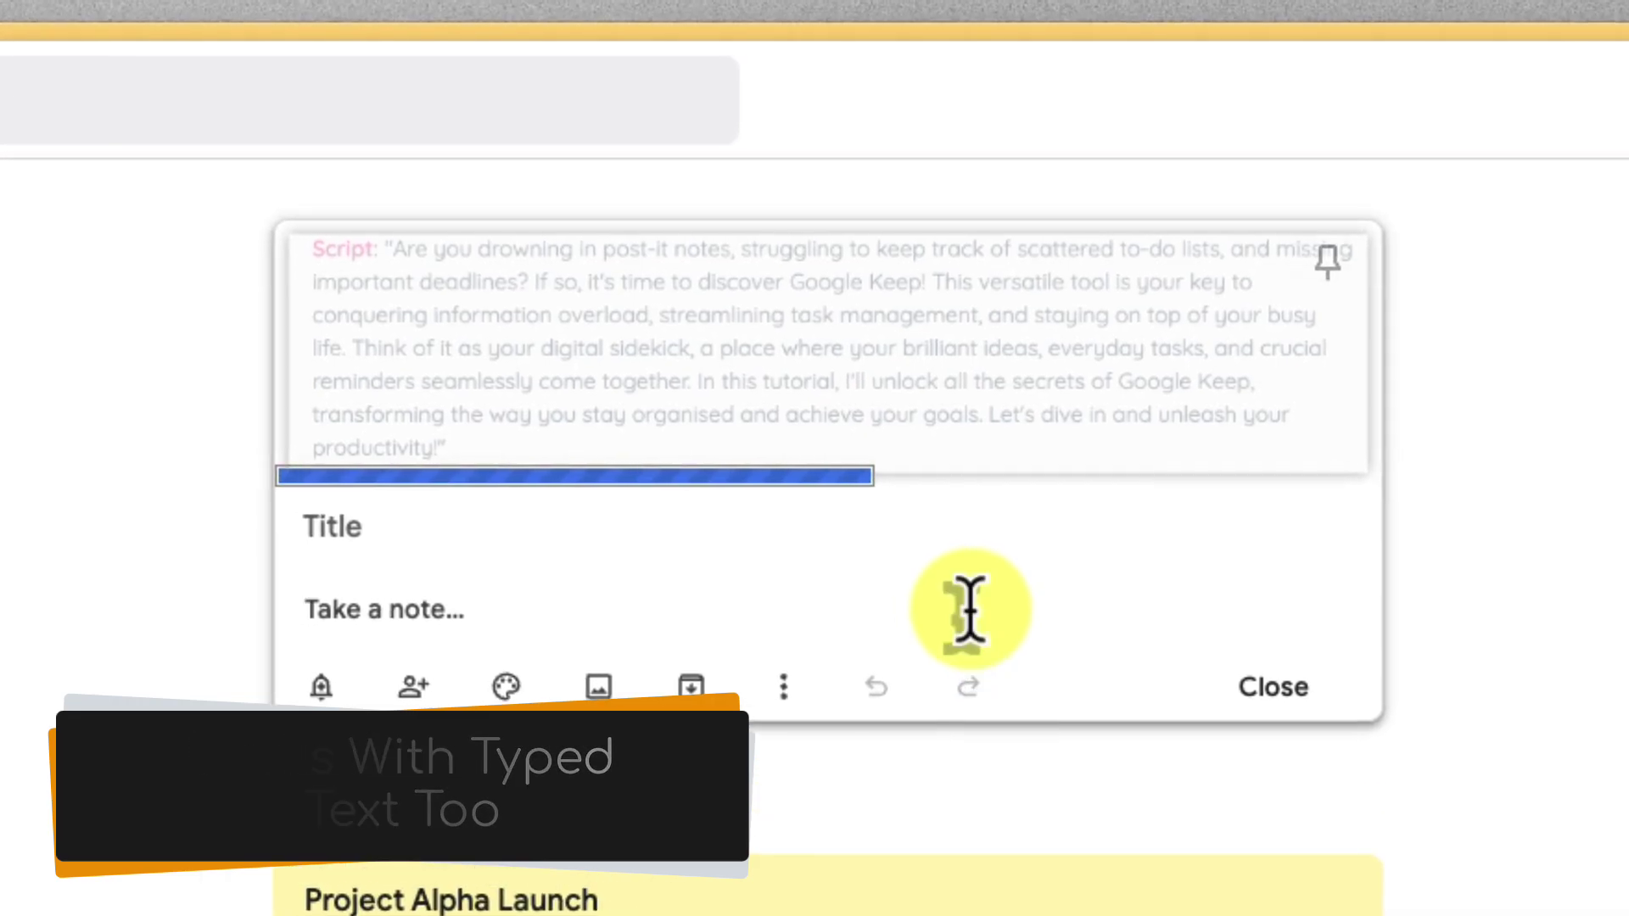
# - Title the note 'Grabbing Text', pull the image's text into its body, and close it
pyautogui.click(433, 526)
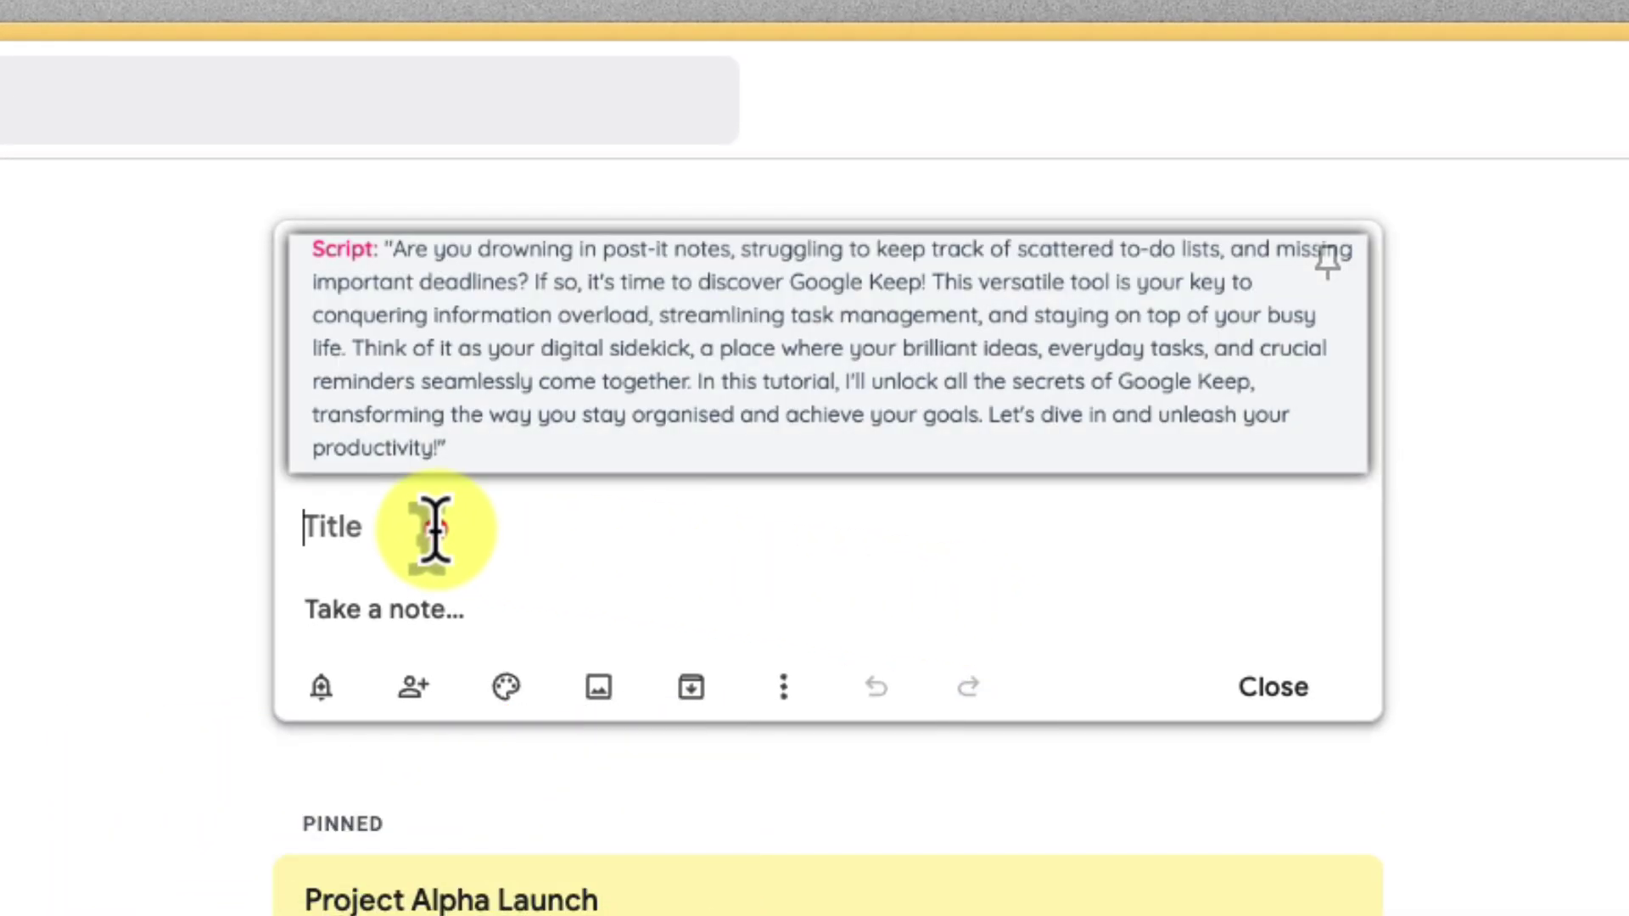
pyautogui.write('Grabbing Text')
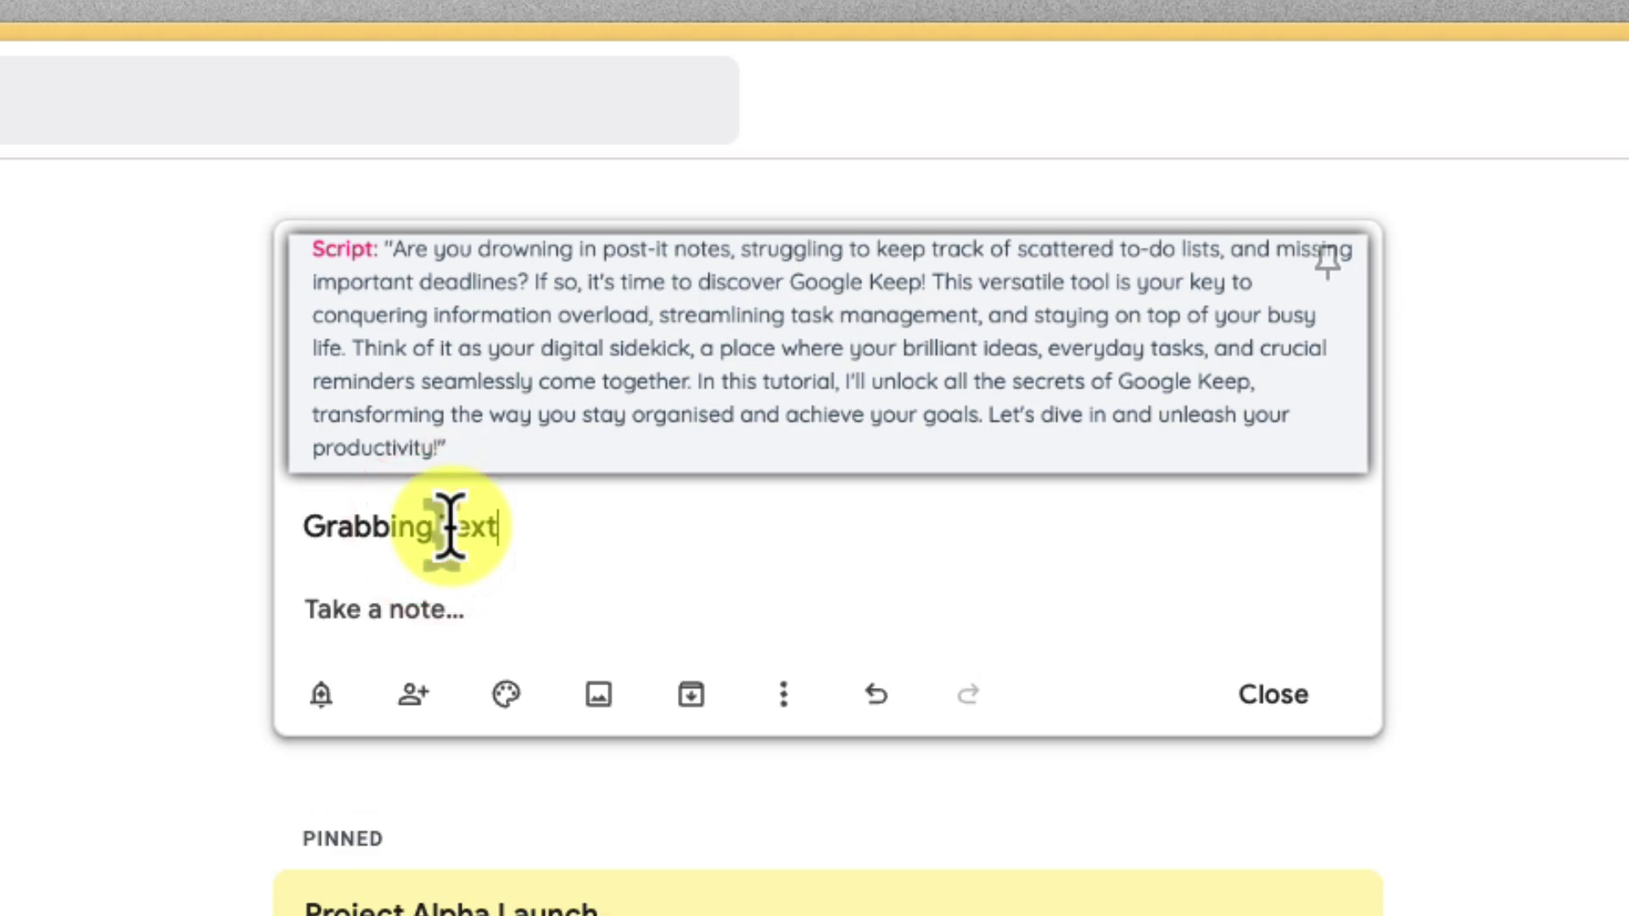
pyautogui.press('Return')
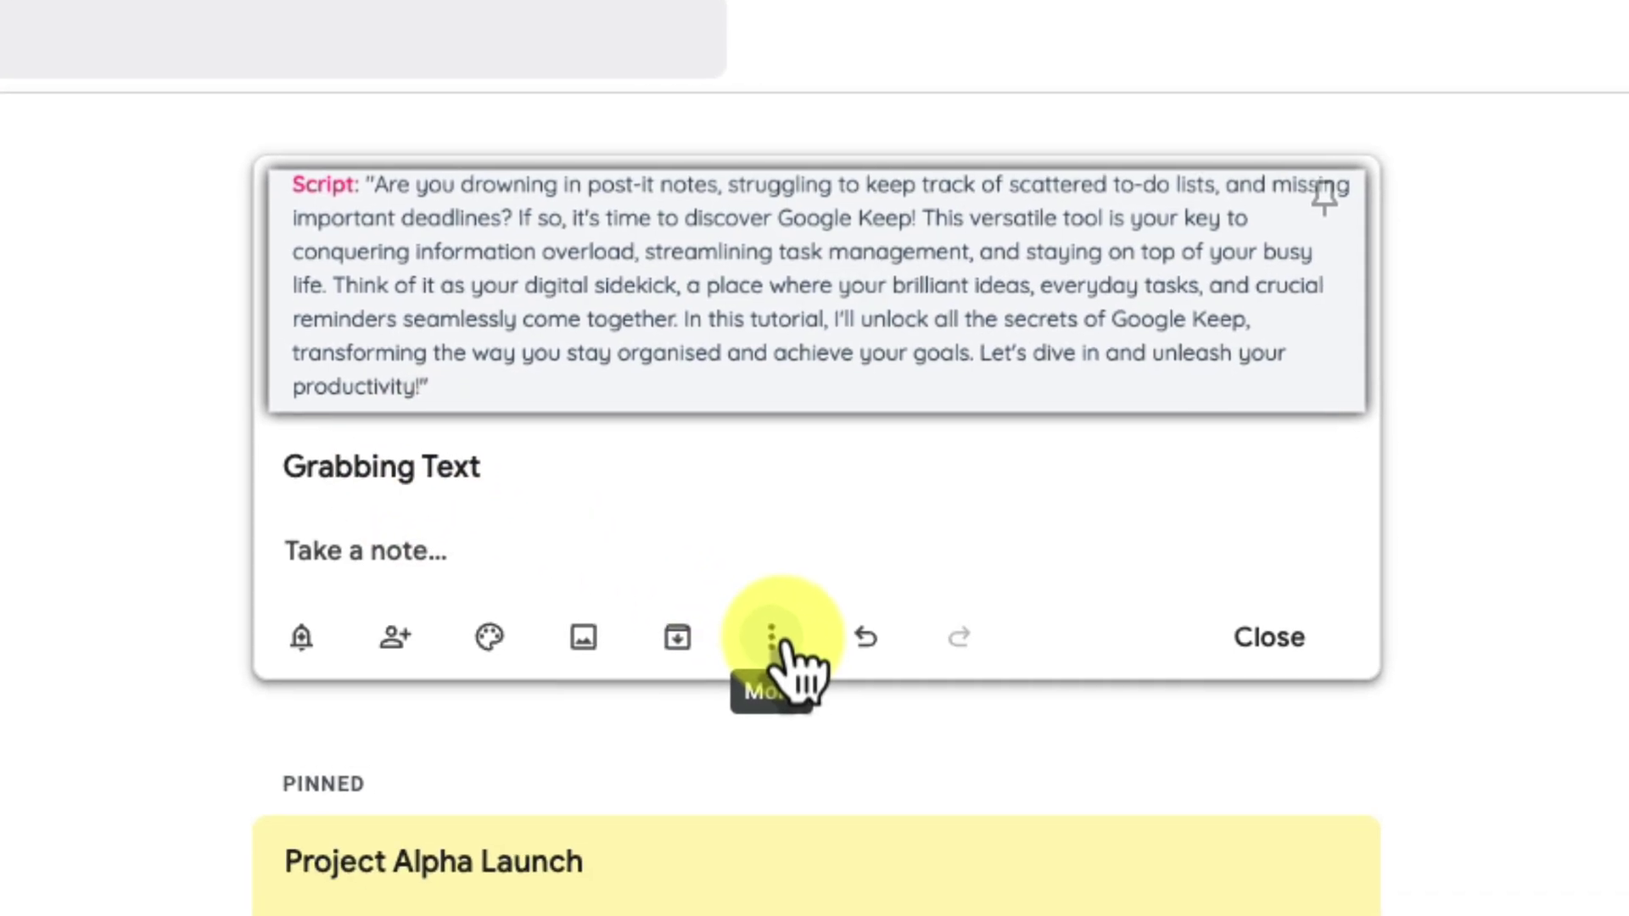
pyautogui.click(774, 641)
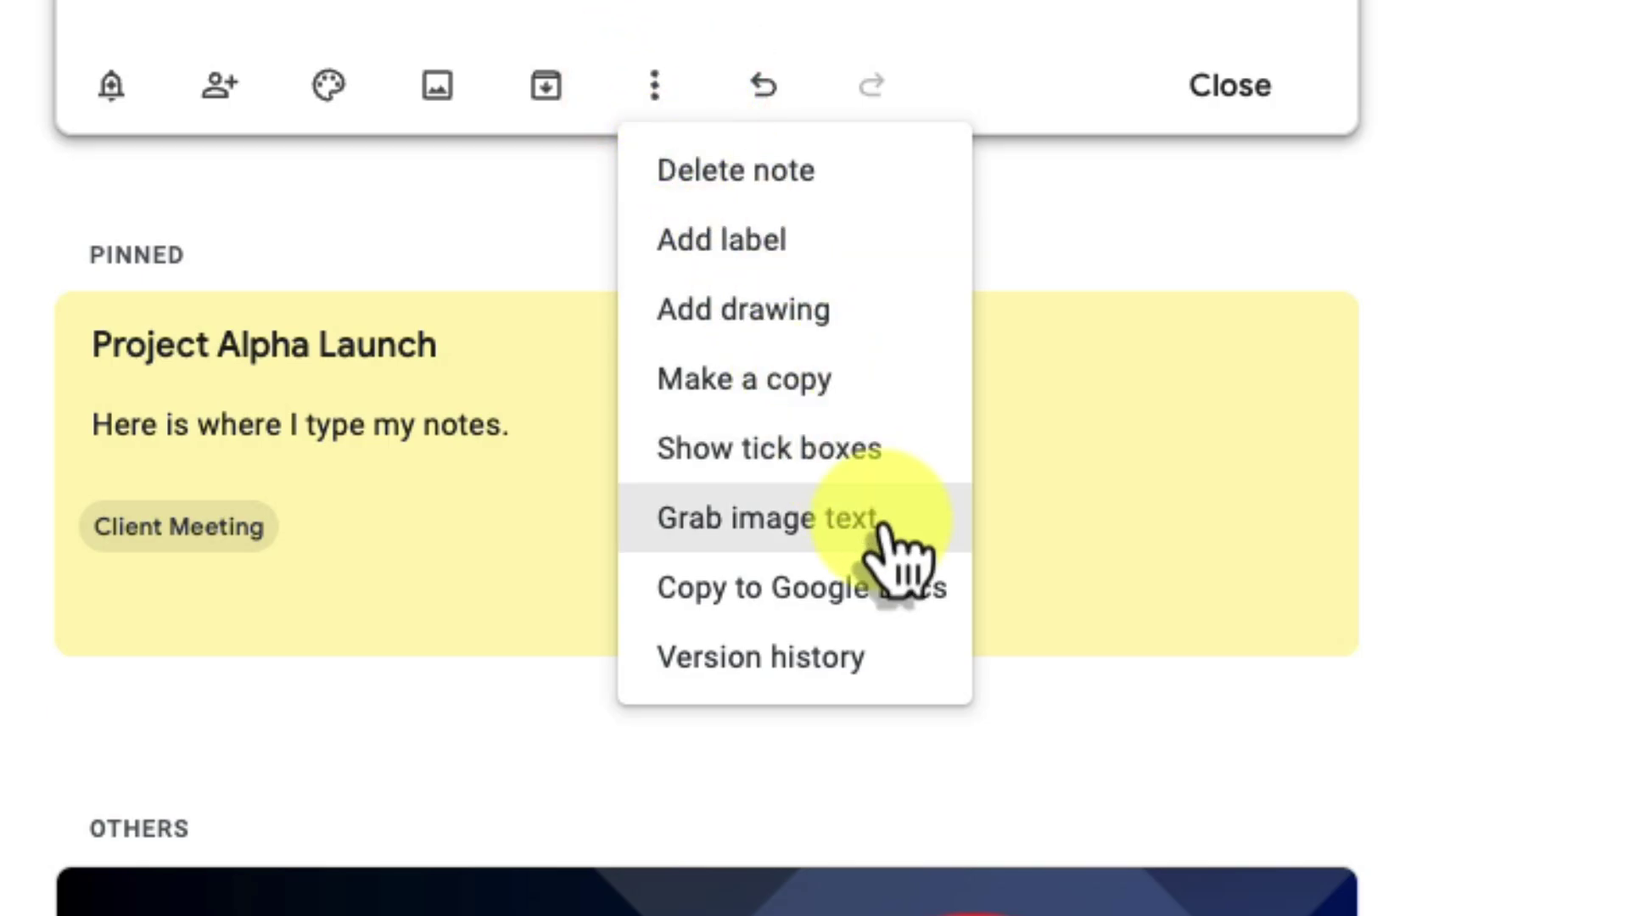
pyautogui.click(882, 530)
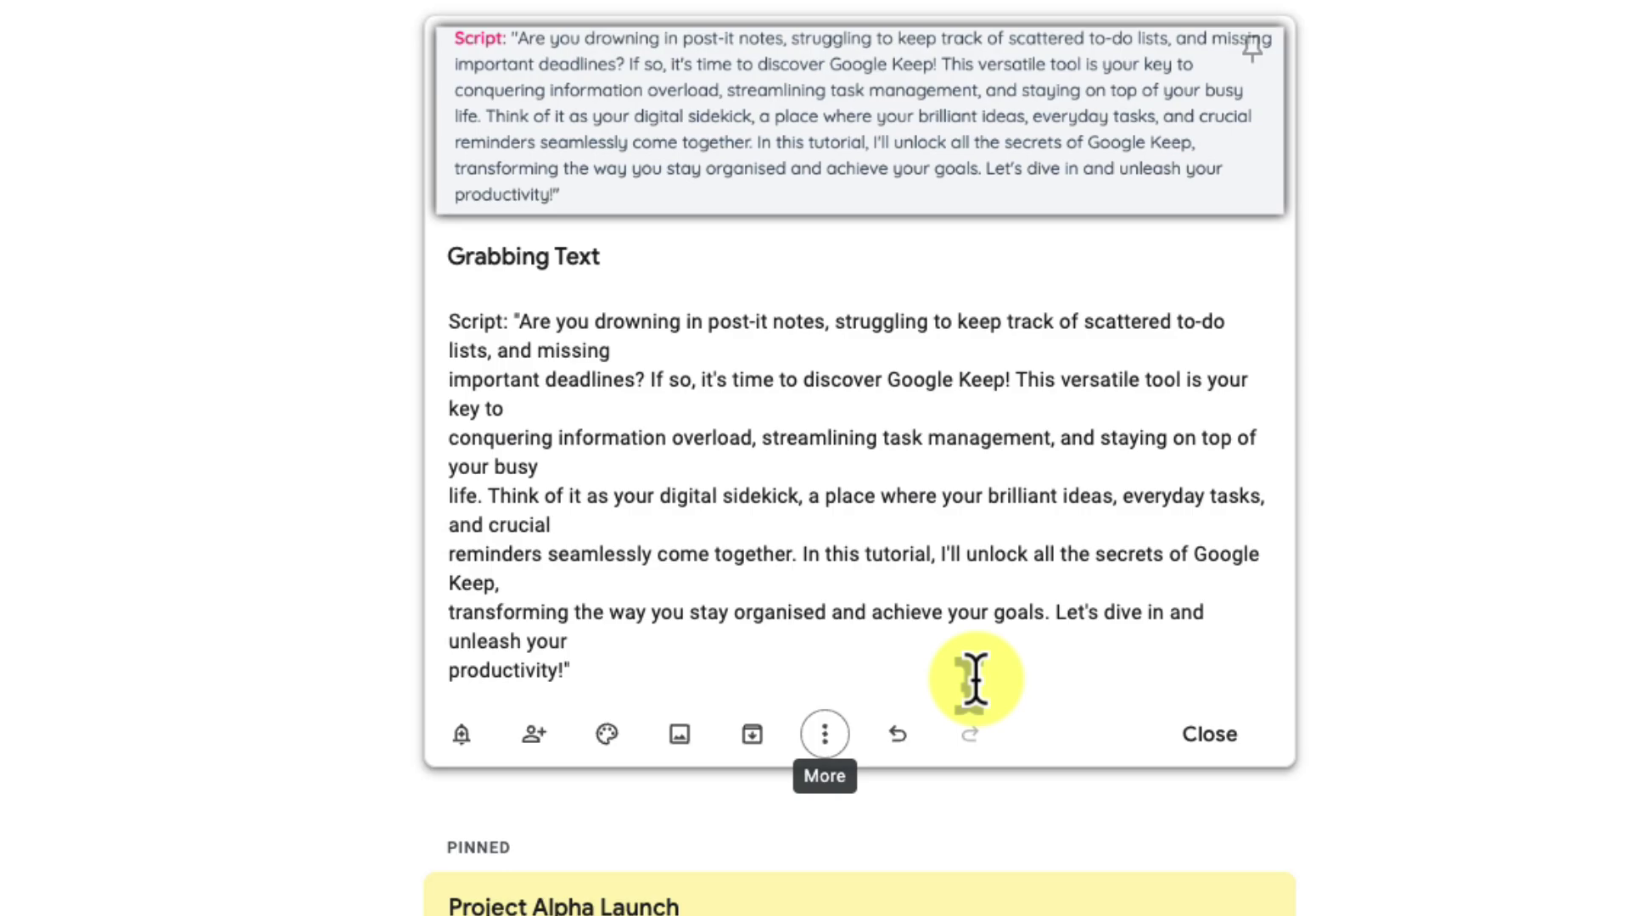
pyautogui.click(1224, 736)
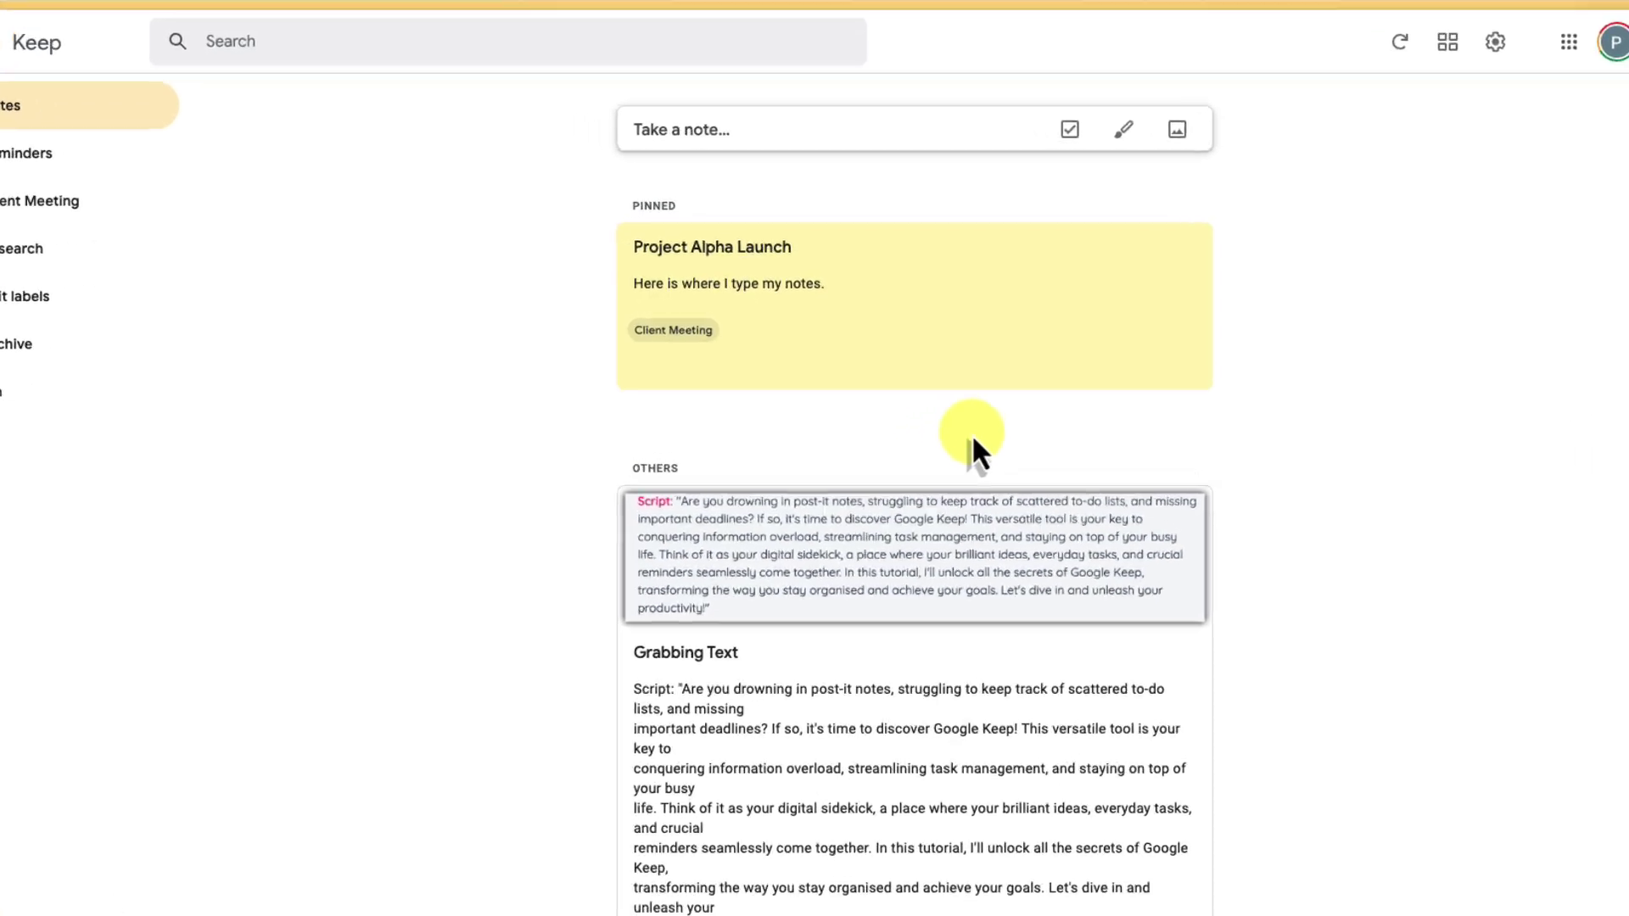
pyautogui.moveTo(913, 337)
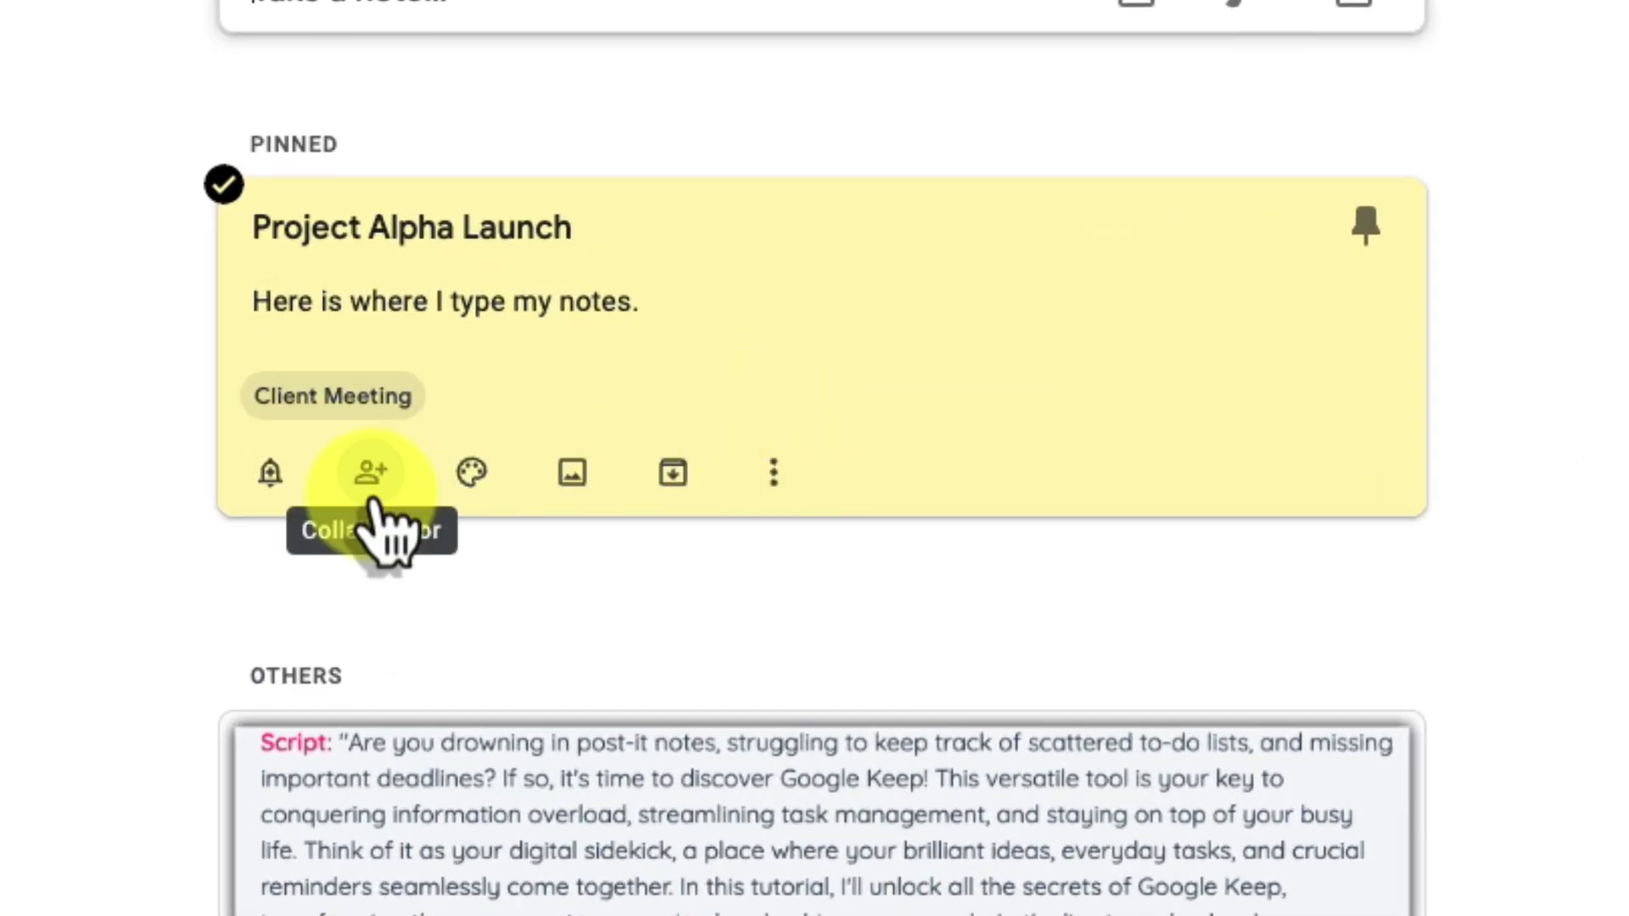
pyautogui.click(372, 477)
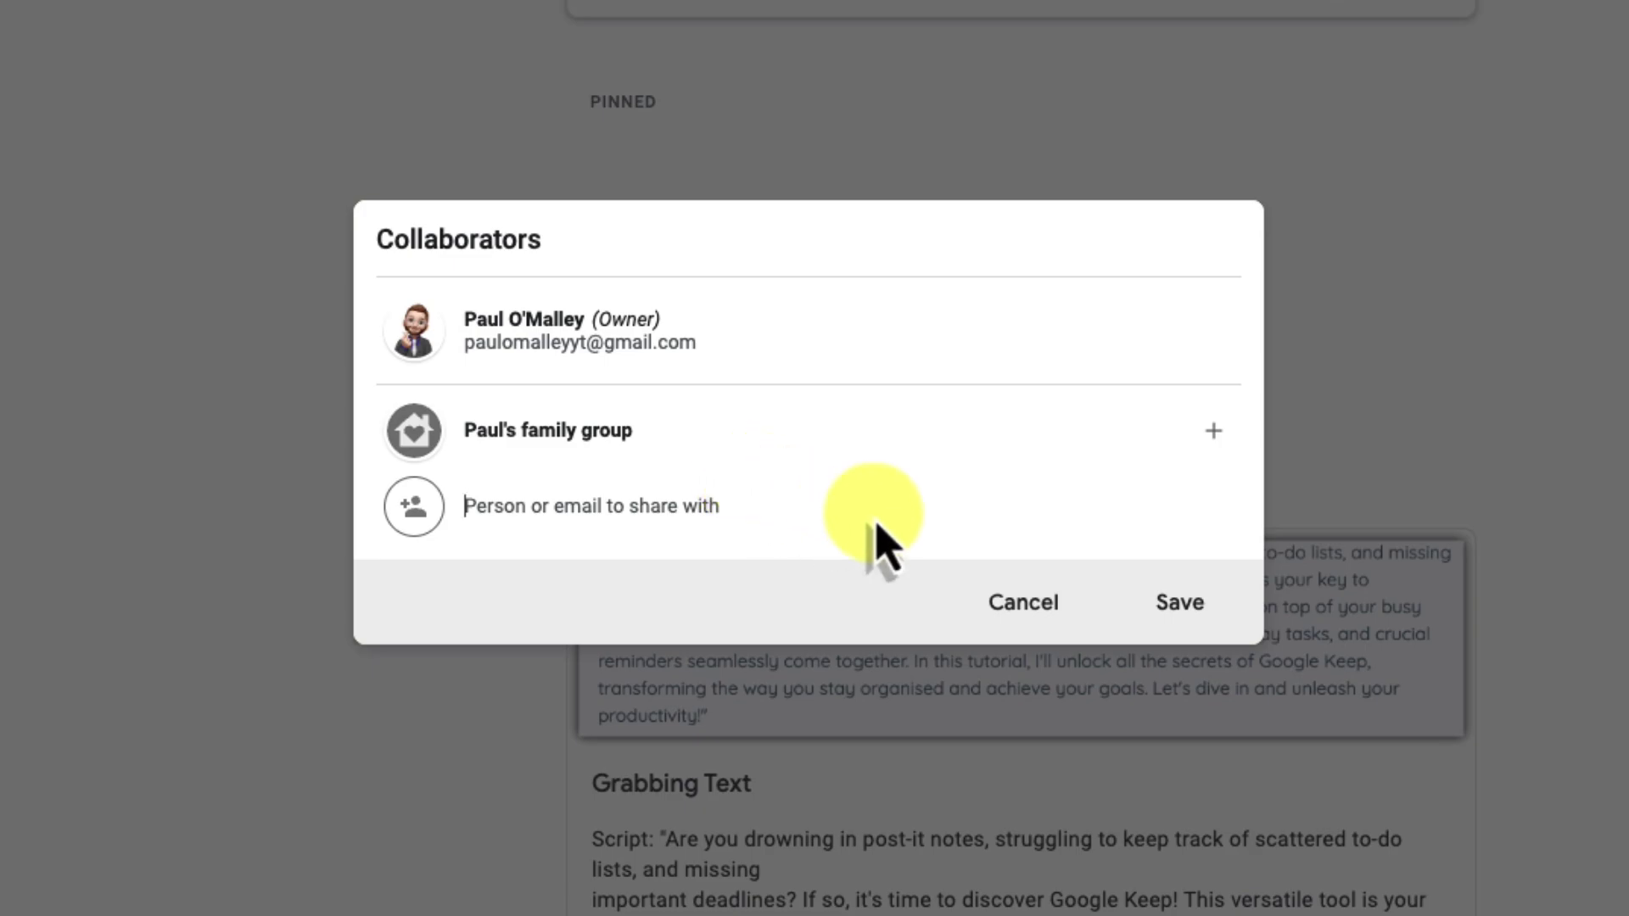
pyautogui.click(1180, 603)
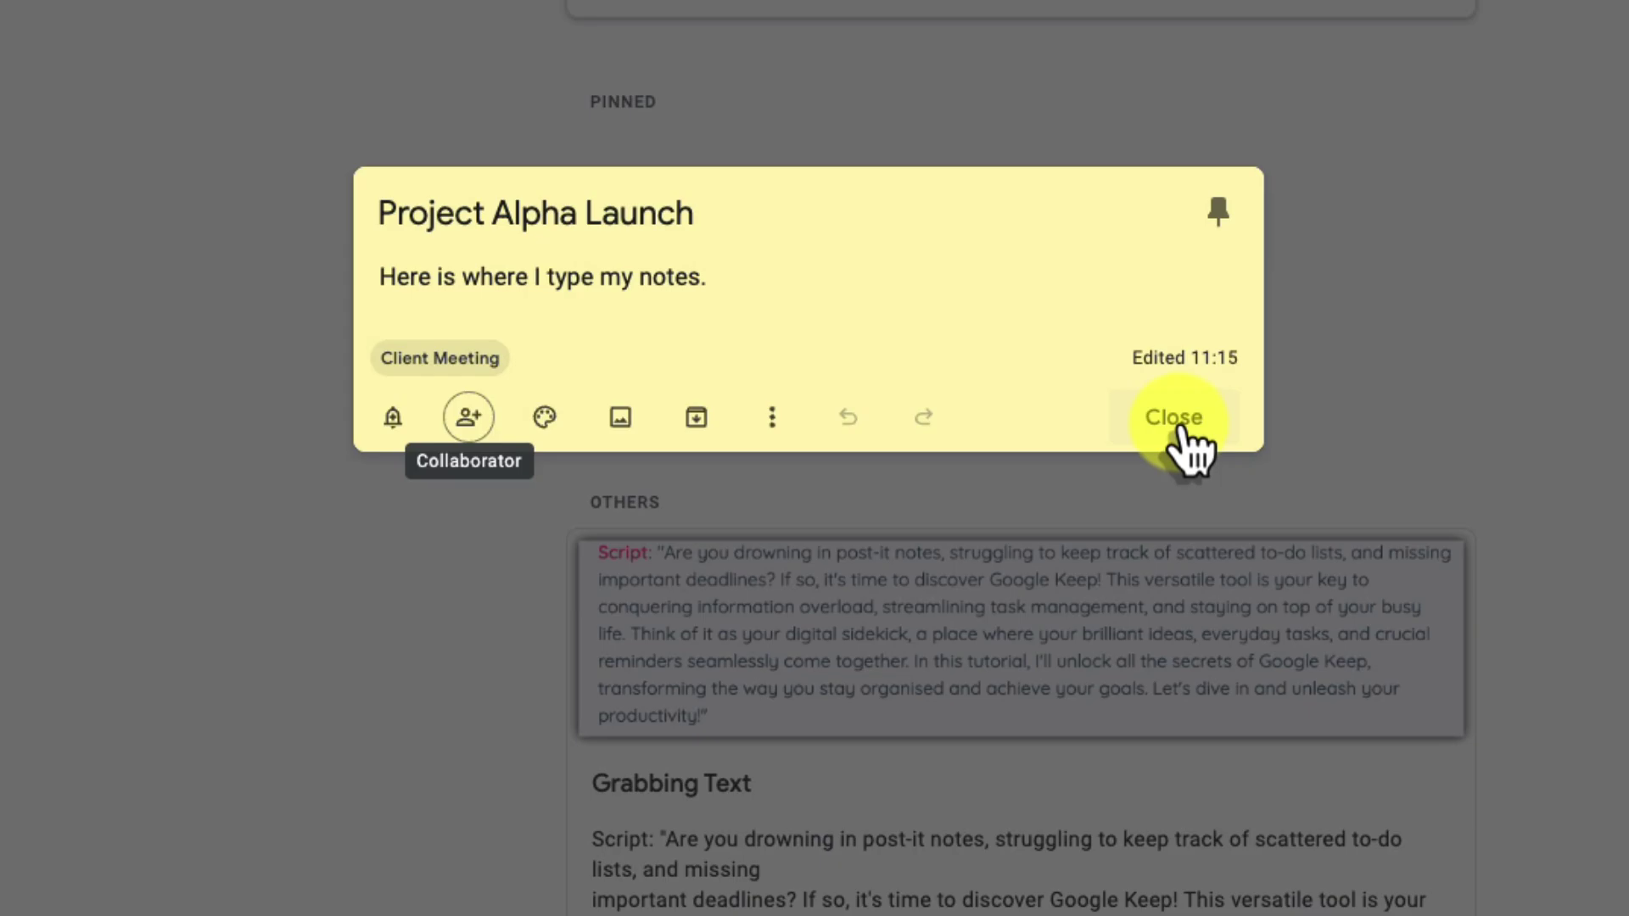
pyautogui.click(1177, 428)
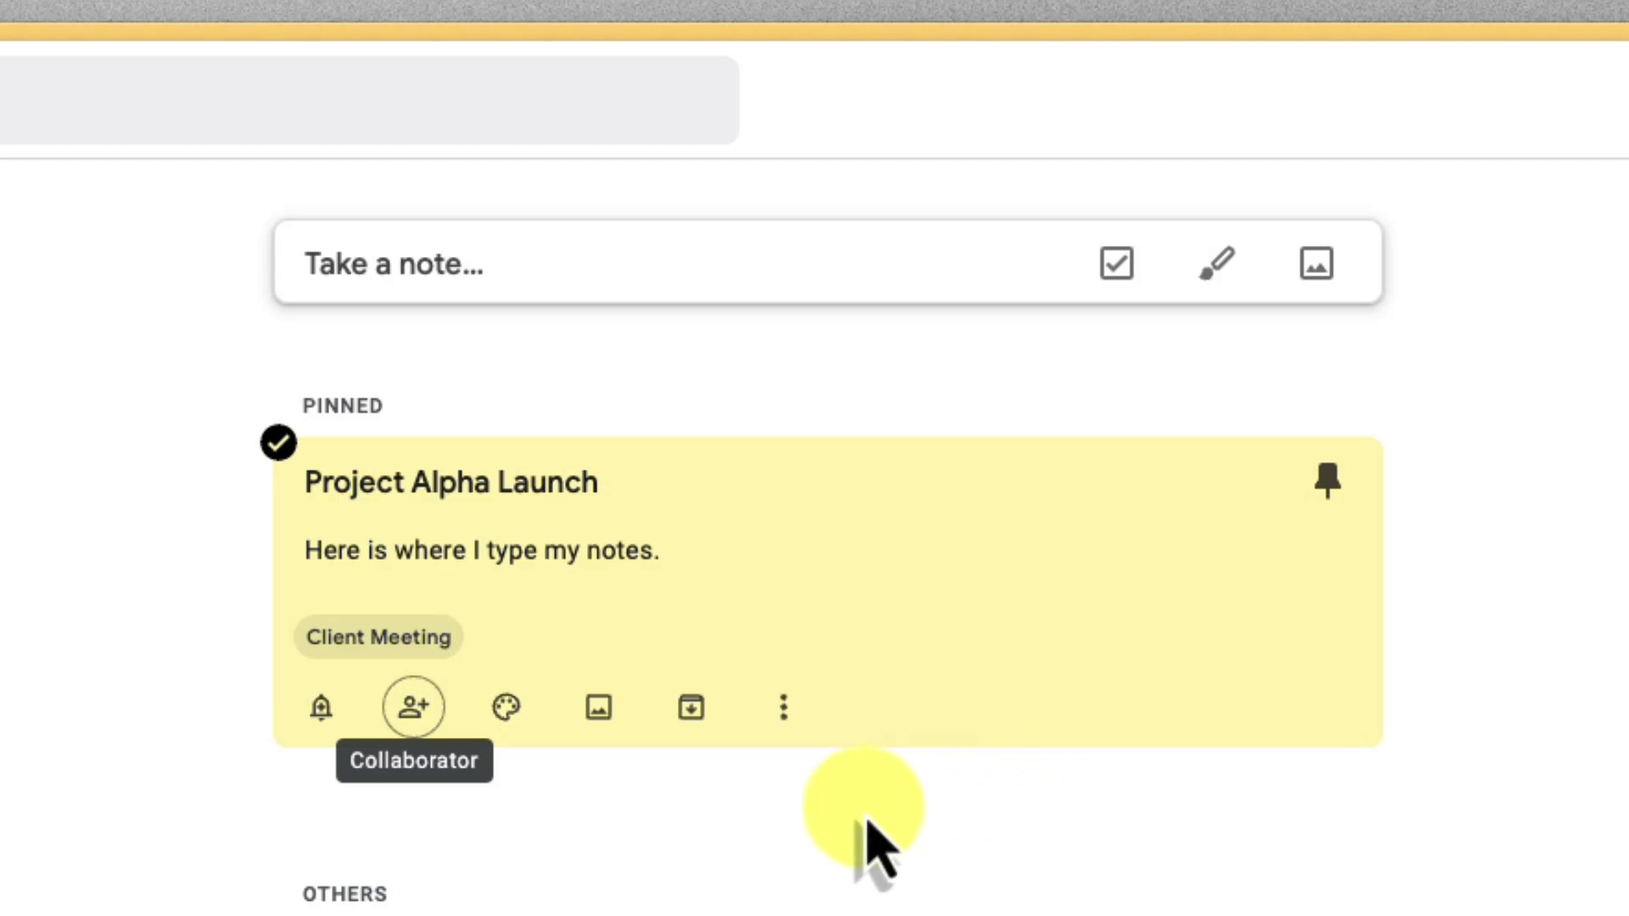
# - Deselect the pinned Project Alpha Launch note
pyautogui.click(759, 827)
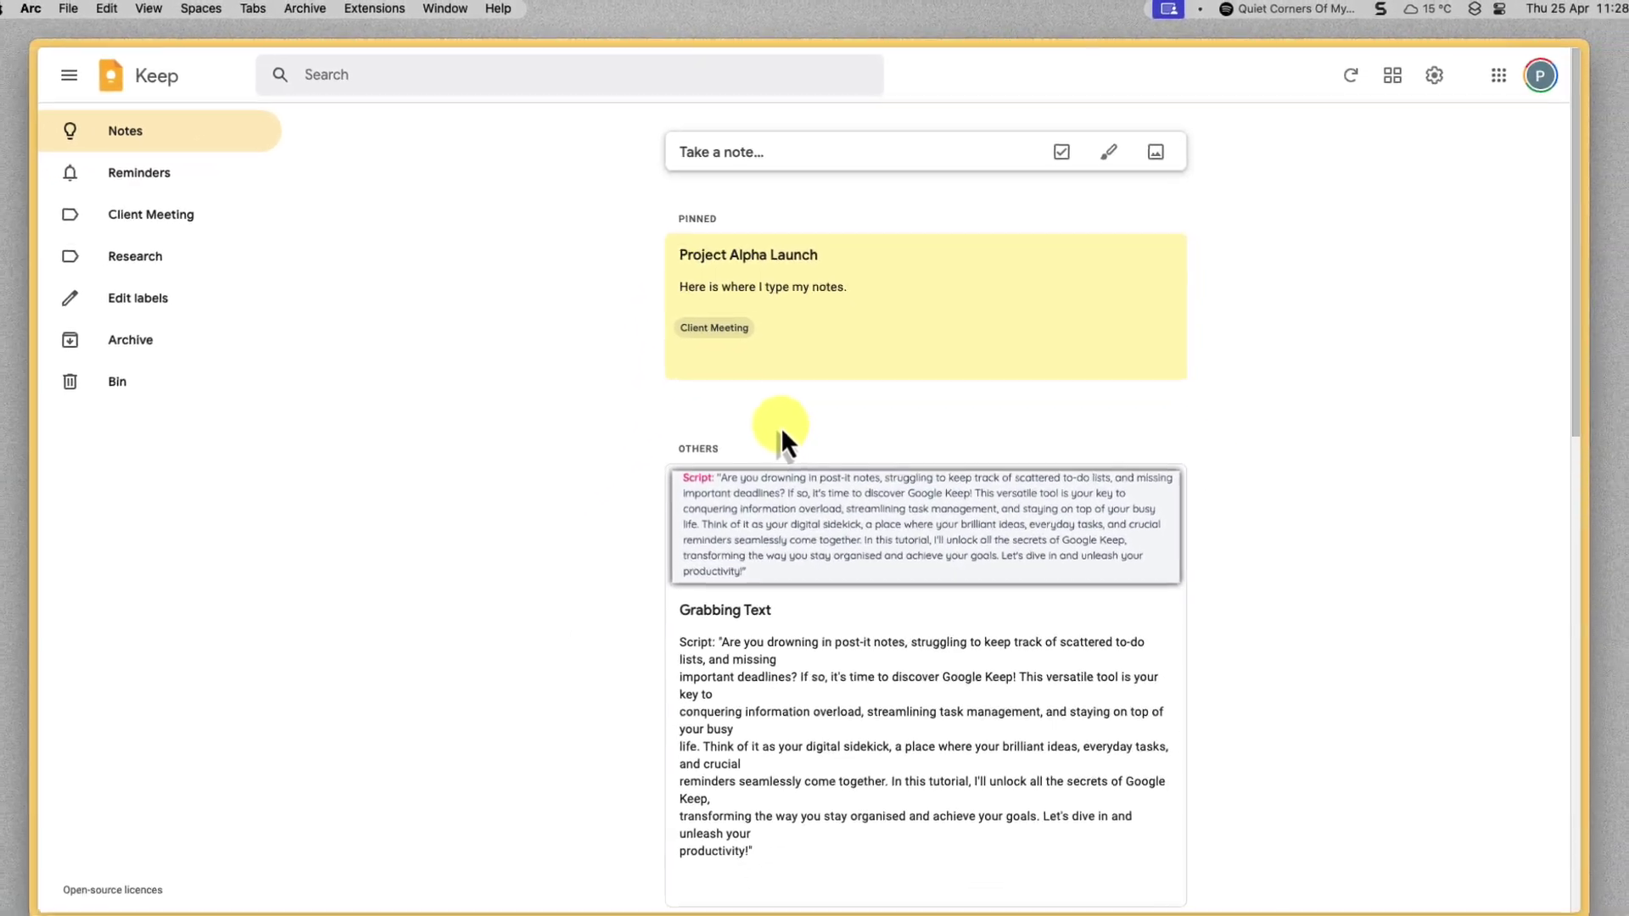
pyautogui.hotkey('ctrl', 'Left')
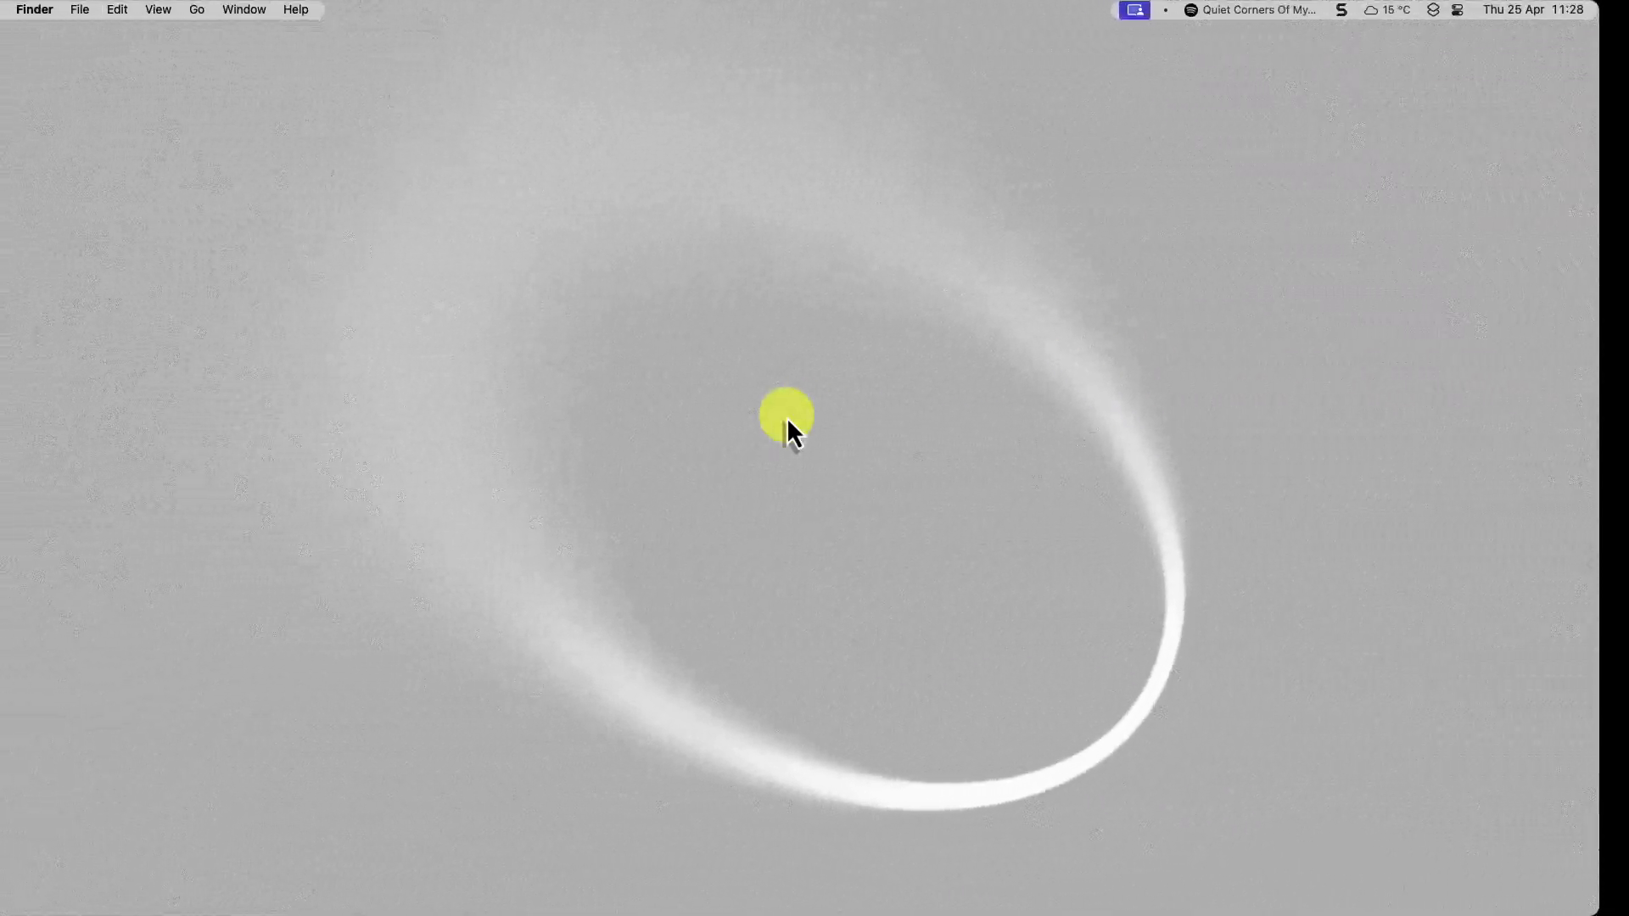